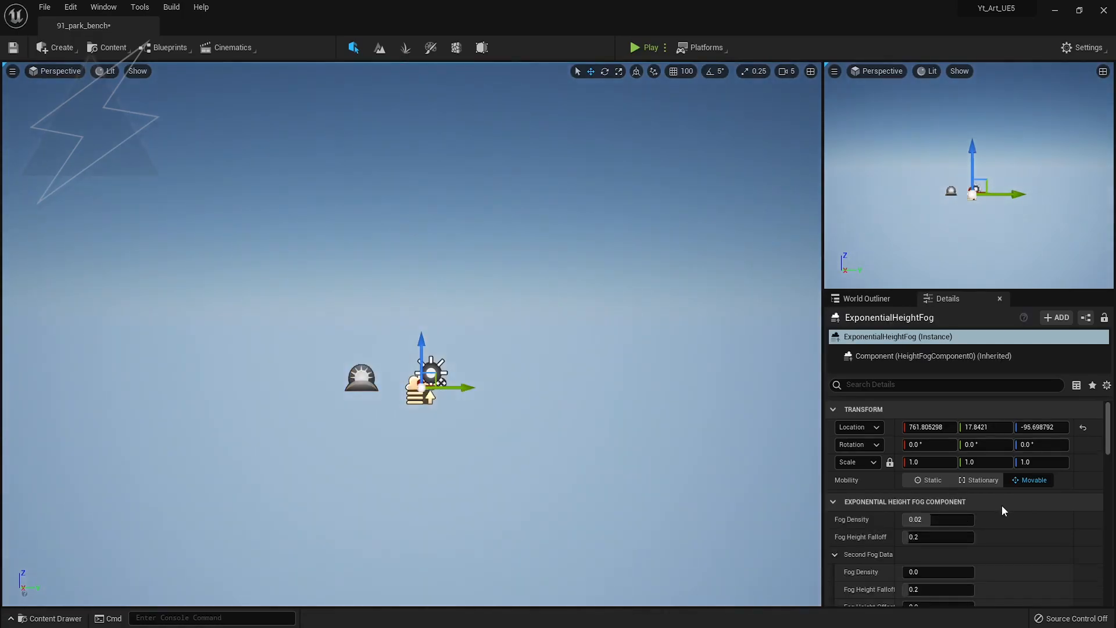
Set the height fog's inscattering colour and directional inscattering colour to black
click(942, 469)
drag(831, 454, 835, 602)
click(832, 619)
scroll(997, 482, down, 6)
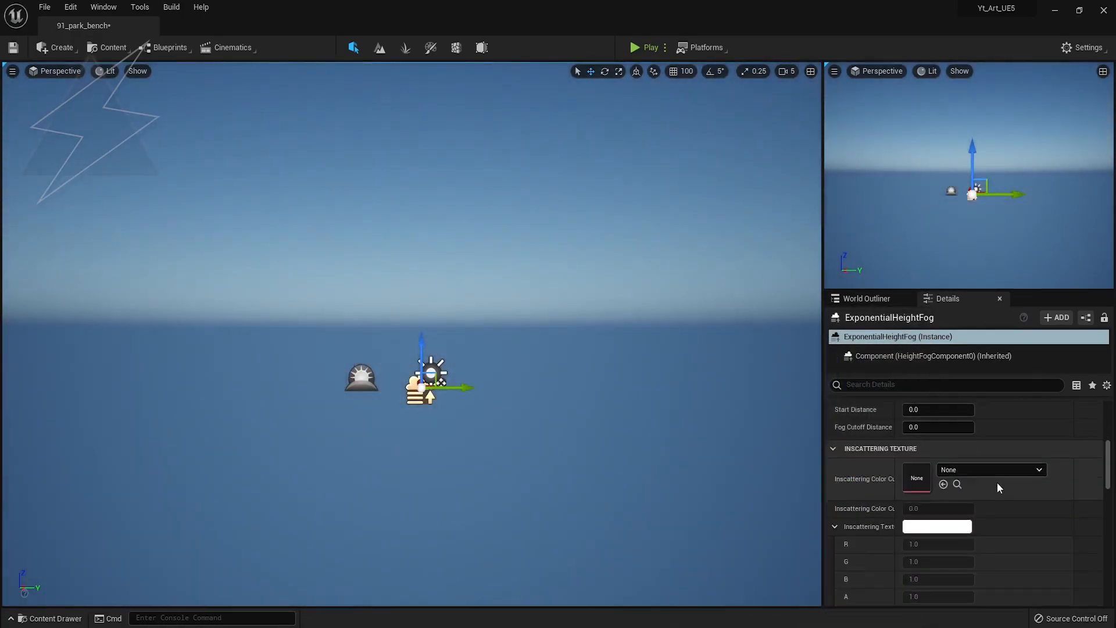
click(939, 513)
drag(829, 452, 832, 604)
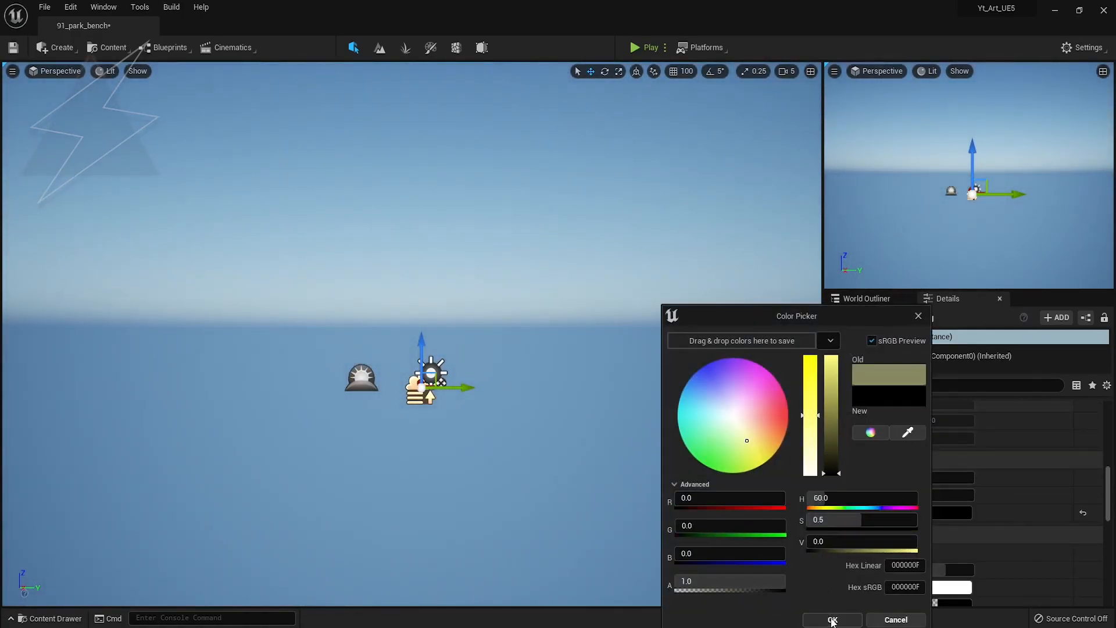
click(832, 619)
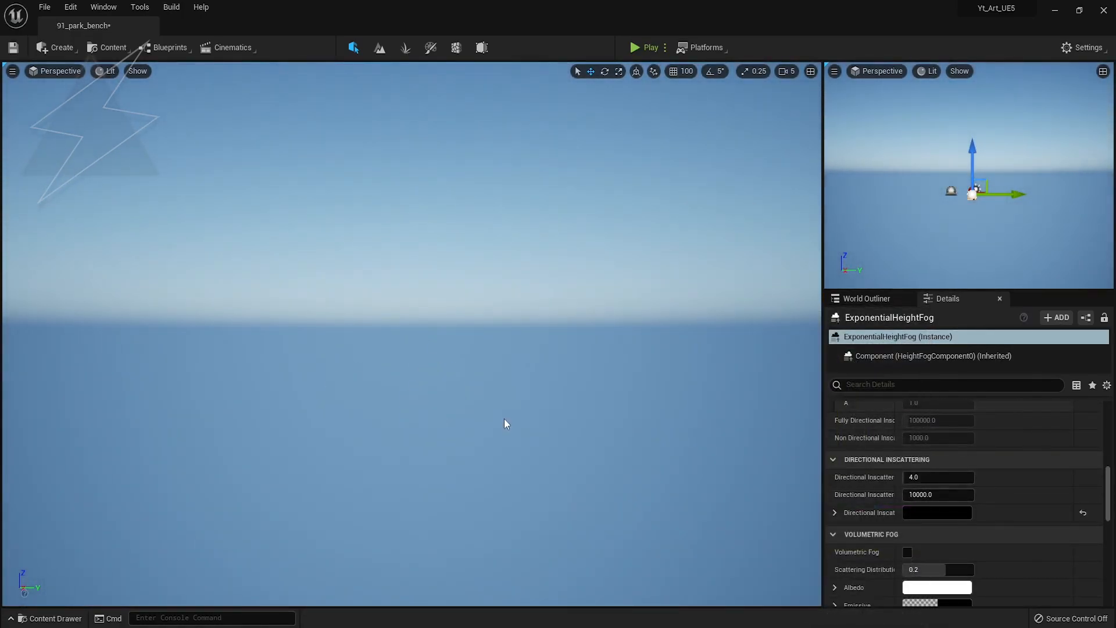
Add a Sky Light to the level
click(68, 50)
mouse_move(79, 82)
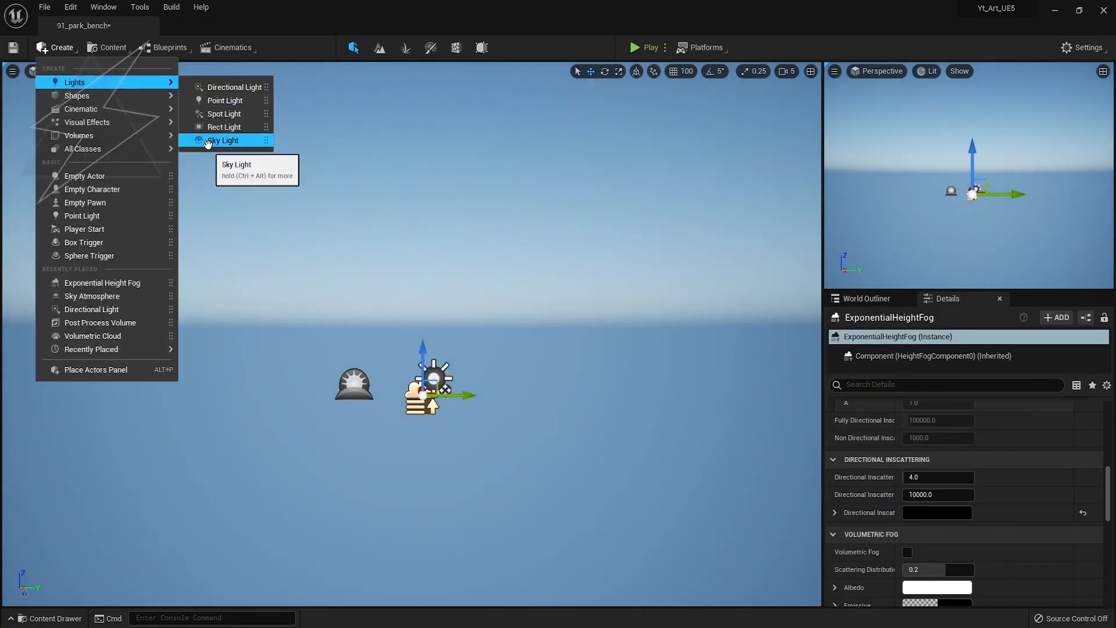
click(225, 142)
scroll(1002, 470, up, 10)
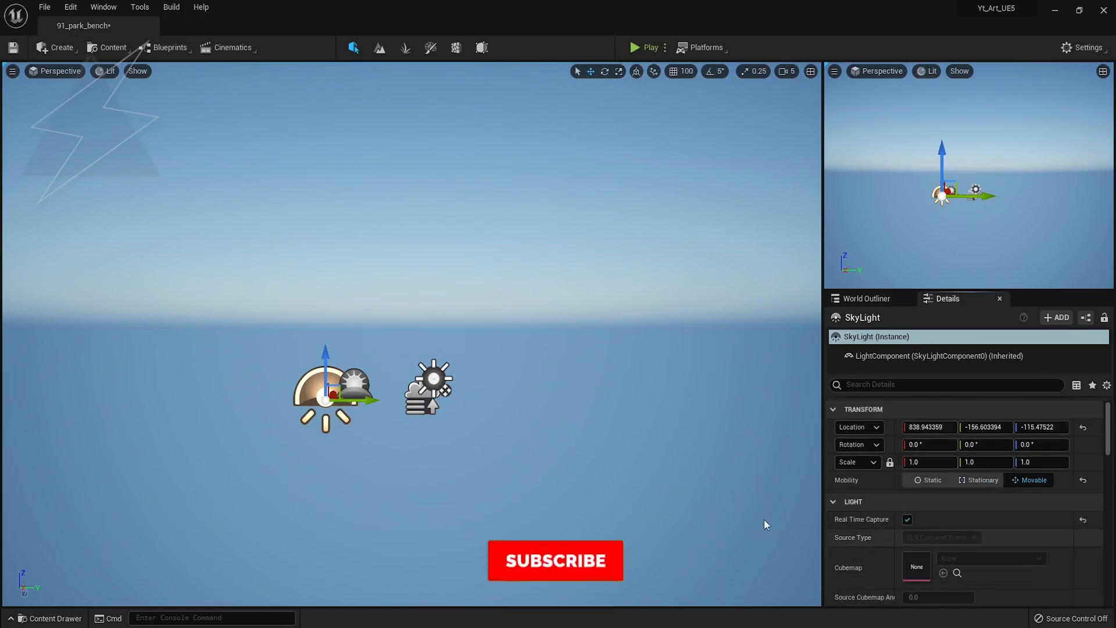
Create a new landscape with 2×2 sections per component, 63×63 quads per section and 8×8 components
click(380, 47)
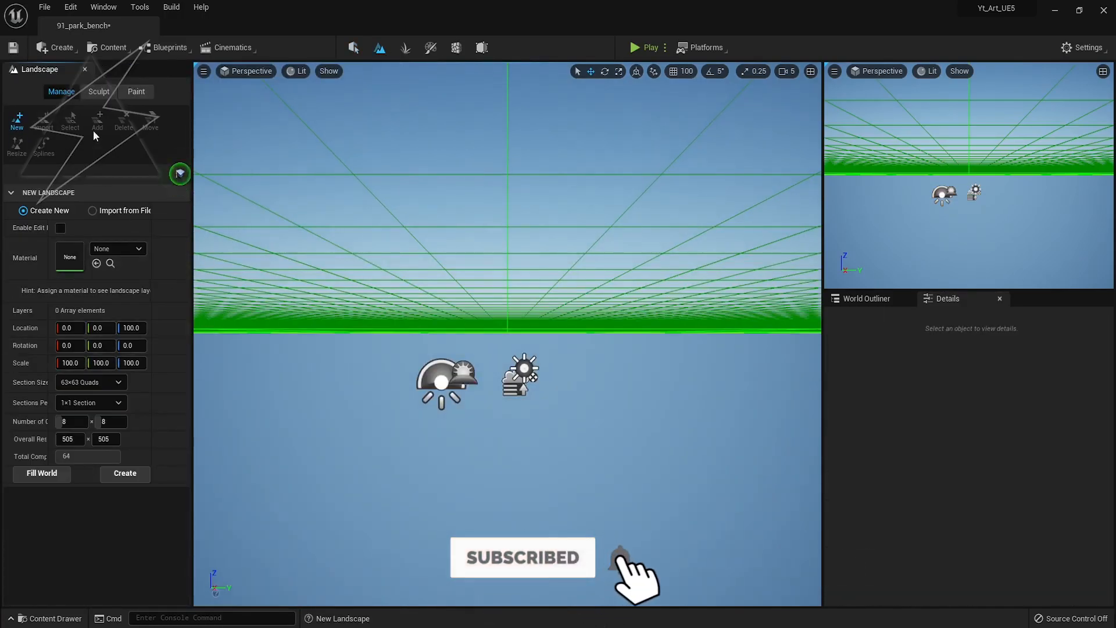
click(110, 403)
click(100, 435)
click(124, 473)
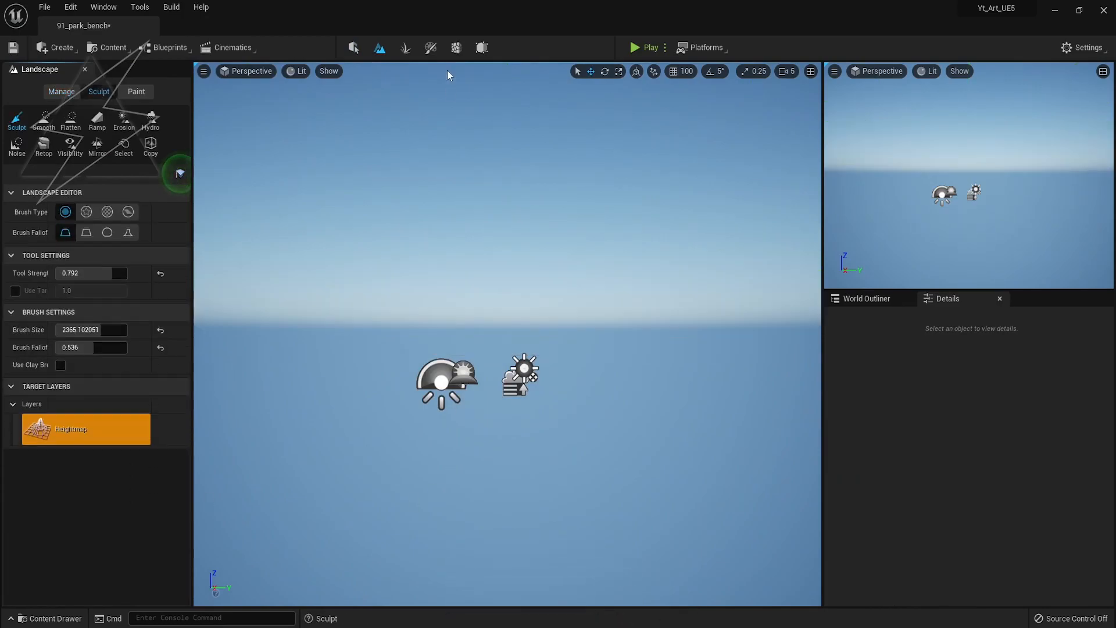
click(354, 48)
Select the landscape and assign M_auto_landscape_instant as its landscape material
mouse_move(455, 337)
right_down()
mouse_move(483, 355)
mouse_move(482, 401)
mouse_move(484, 366)
mouse_move(458, 384)
mouse_move(454, 351)
right_up()
key(s)
key(w)
key(w)
key(s)
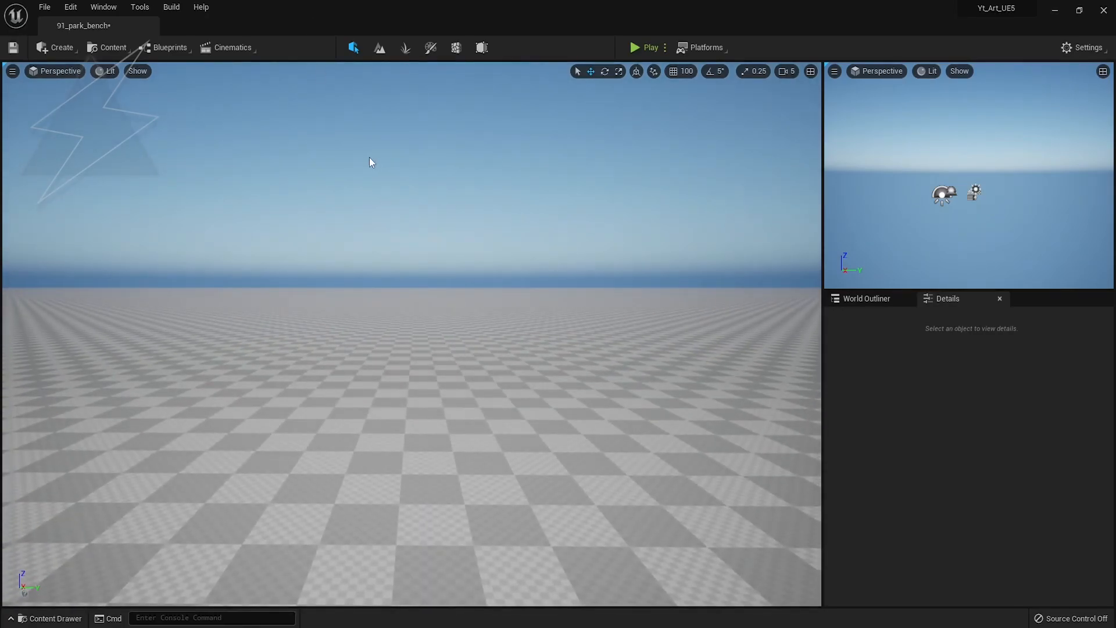
click(522, 478)
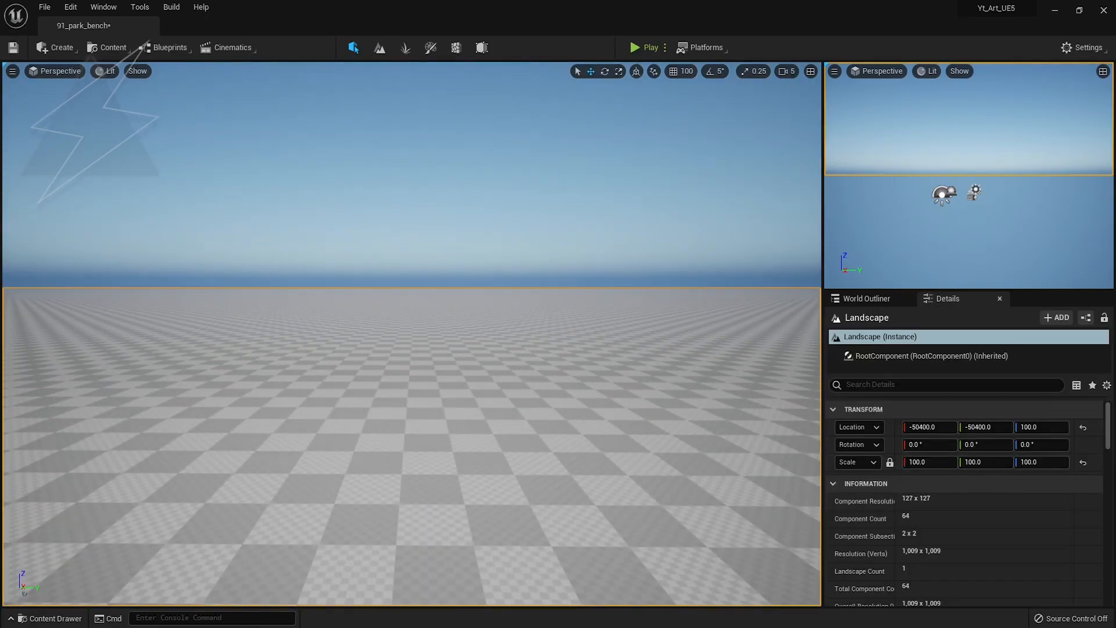
scroll(930, 505, down, 10)
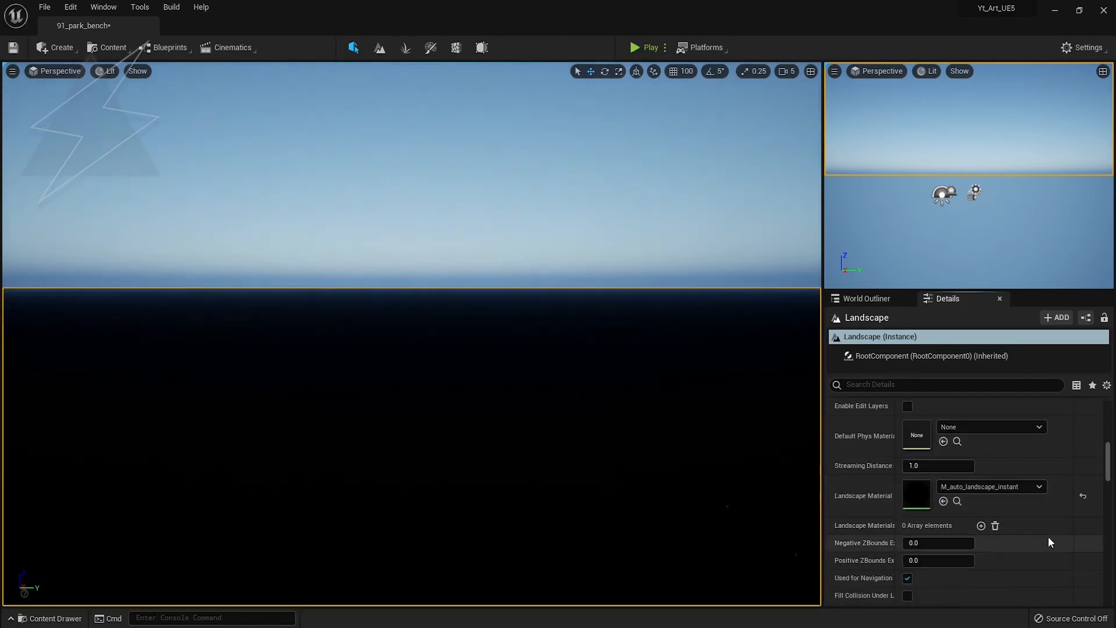
Create a no-weight-blend layer info named Material_Blend_LayerInfo for the Material_Blend layer, saved in the 91_park_bench_sharedassets folder
click(380, 47)
click(136, 91)
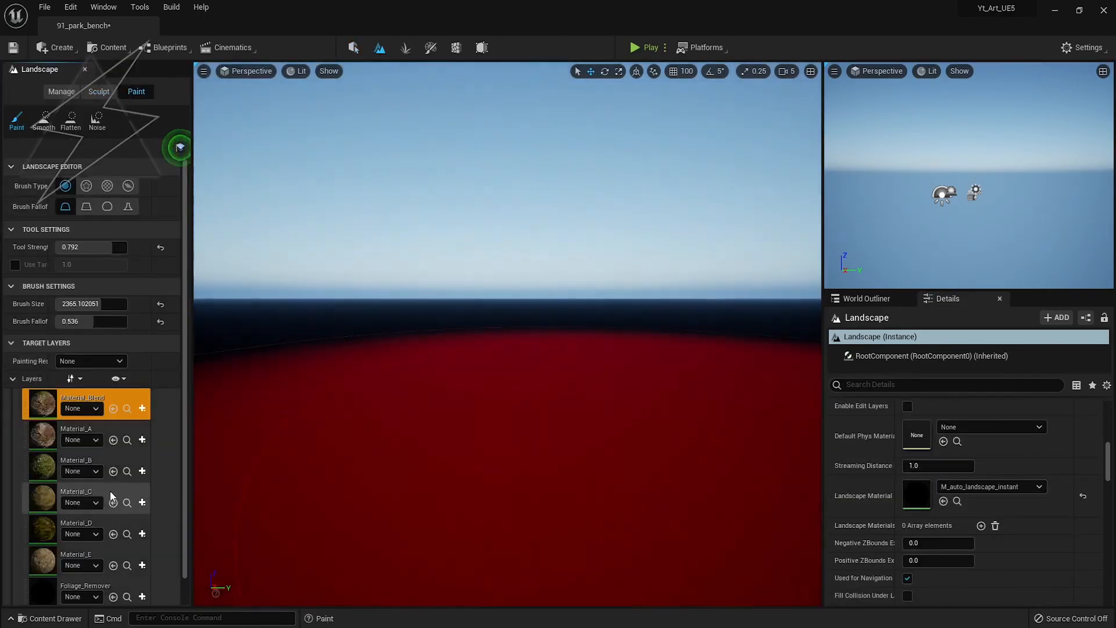
click(142, 408)
click(186, 439)
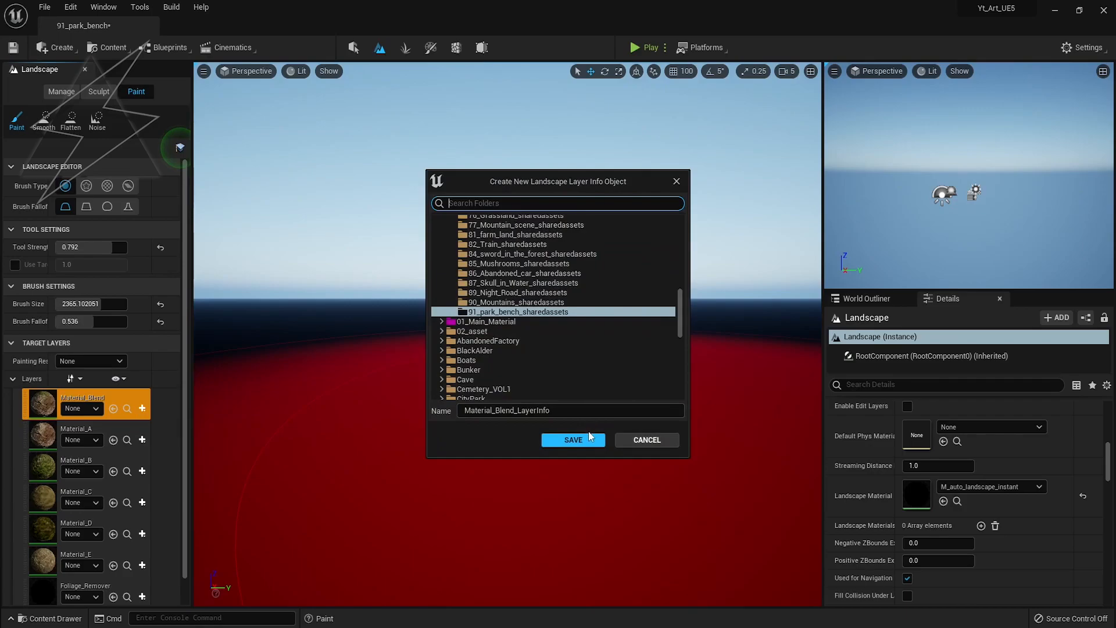
click(569, 440)
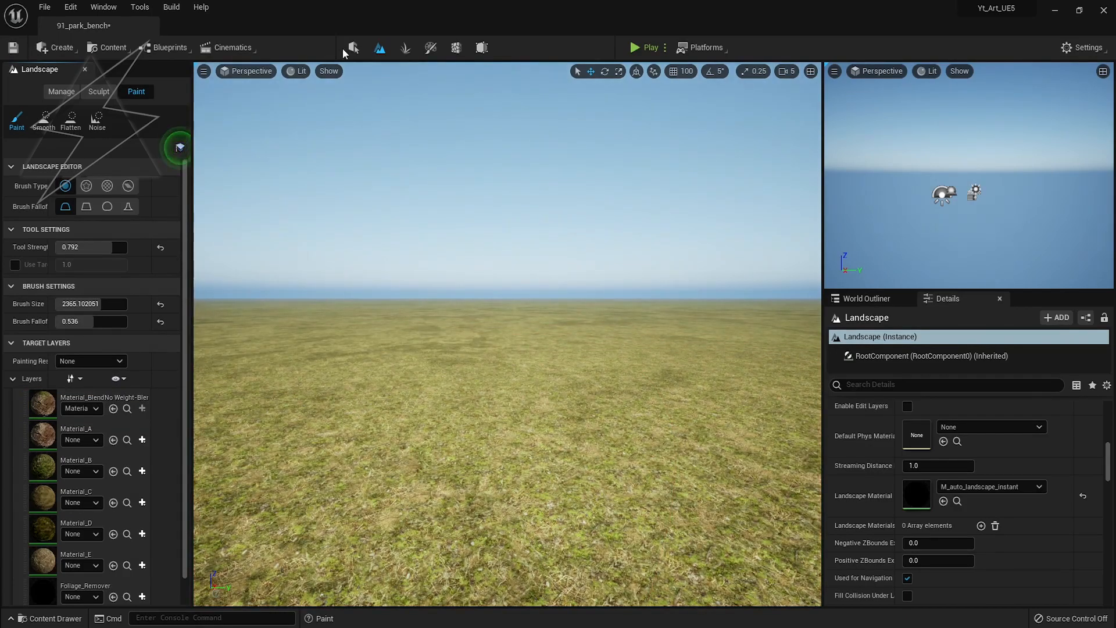
Return to selection mode and save the 91_park_bench level
click(353, 48)
mouse_move(494, 419)
right_down()
mouse_move(487, 403)
mouse_move(487, 415)
right_up()
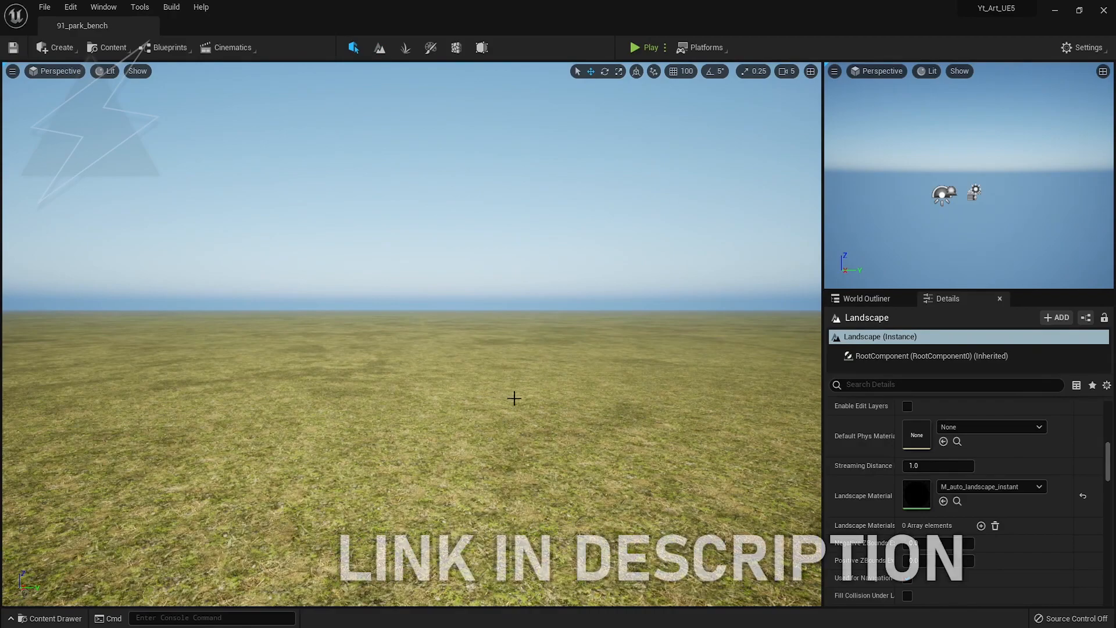
key(ctrl+s)
right_drag(476, 414, 476, 397)
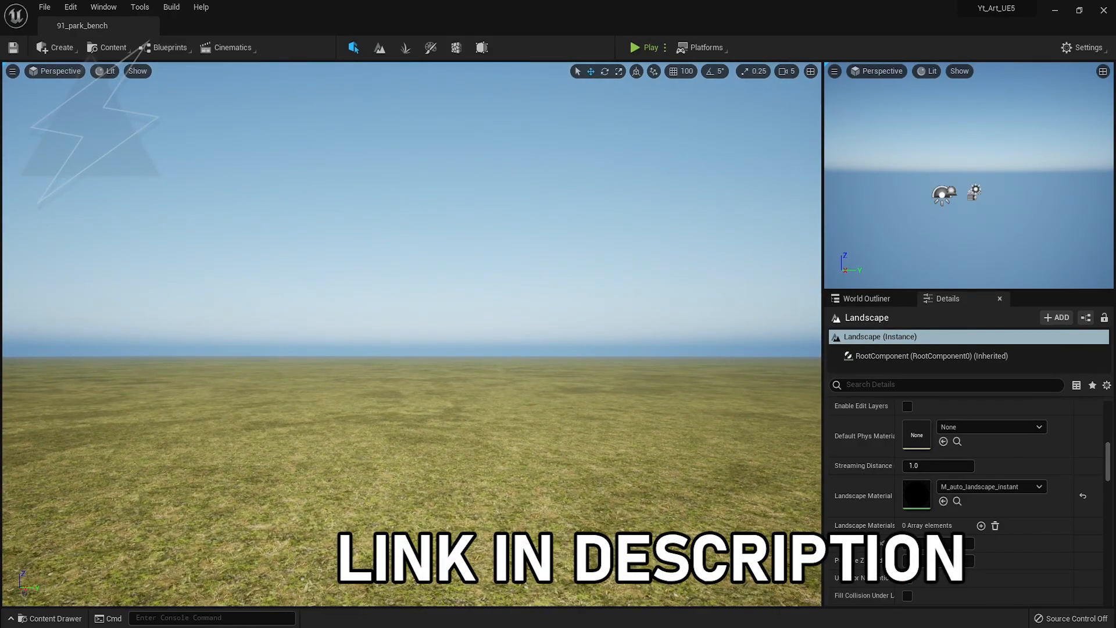
mouse_move(495, 443)
right_down()
mouse_move(496, 477)
mouse_move(495, 459)
right_up()
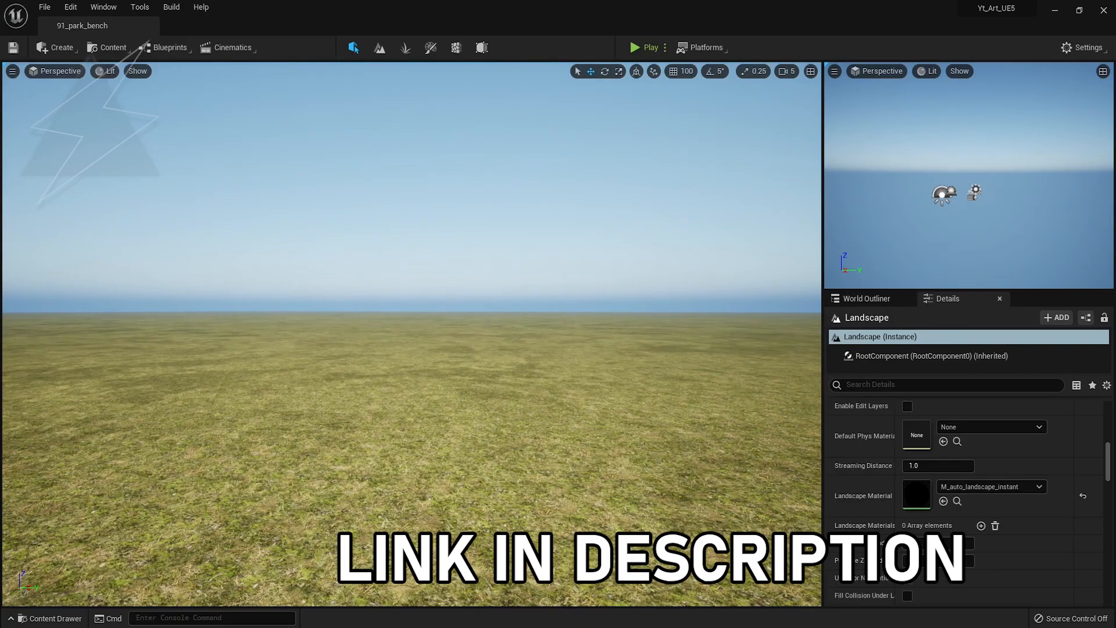
mouse_move(496, 443)
right_down()
mouse_move(495, 474)
mouse_move(495, 459)
mouse_move(486, 466)
mouse_move(474, 449)
right_up()
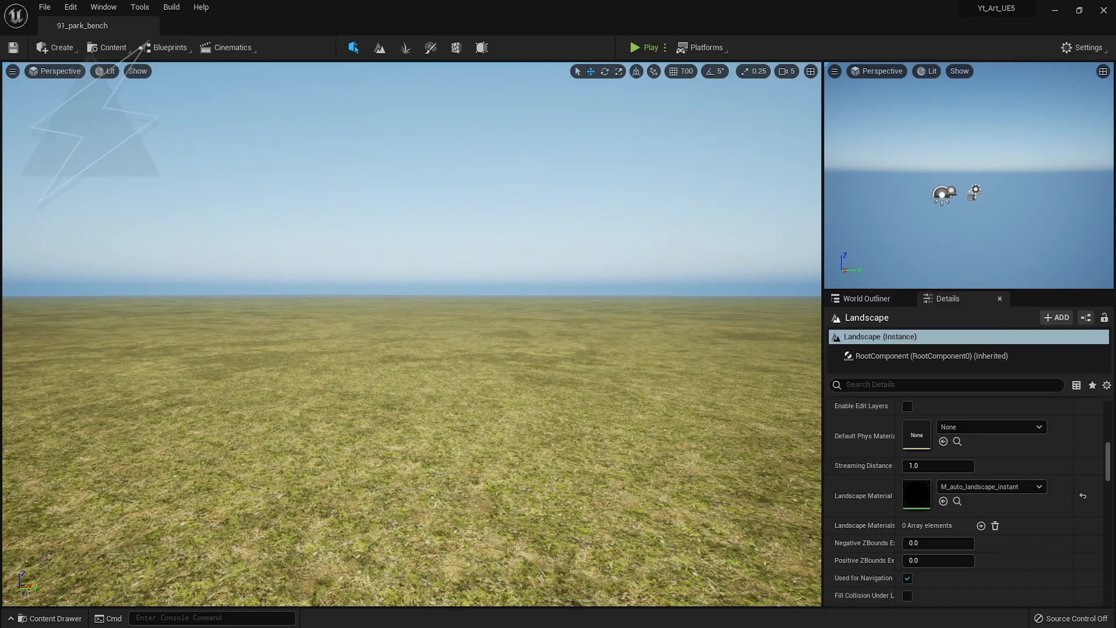
right_drag(437, 388, 419, 349)
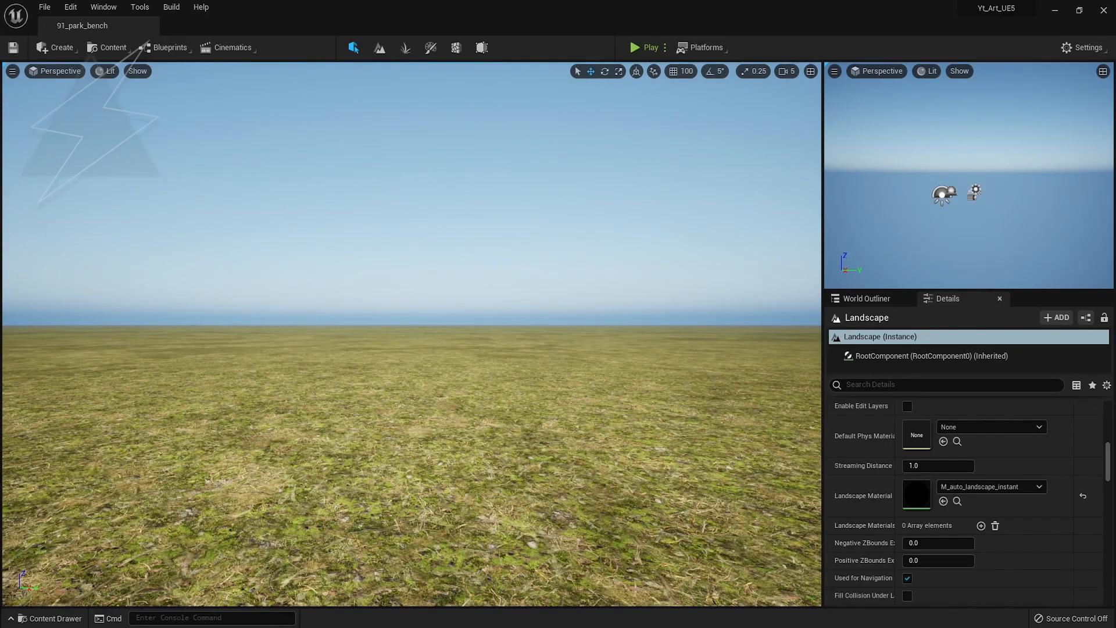
mouse_move(418, 349)
right_down()
mouse_move(418, 338)
mouse_move(419, 366)
mouse_move(421, 346)
right_up()
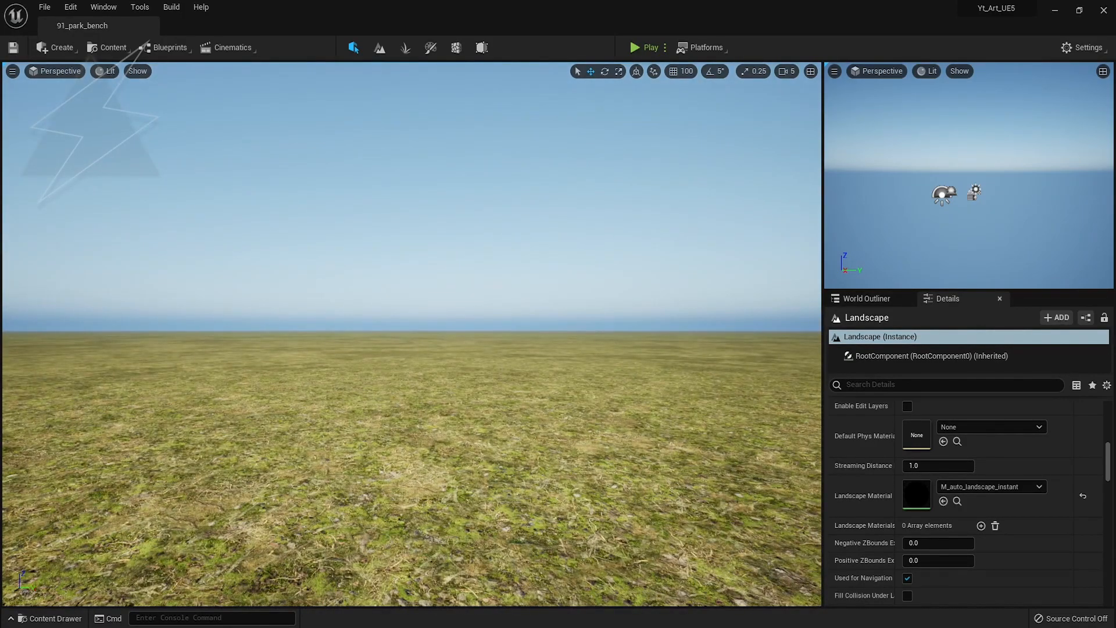
mouse_move(375, 411)
right_down()
mouse_move(376, 468)
mouse_move(376, 433)
right_up()
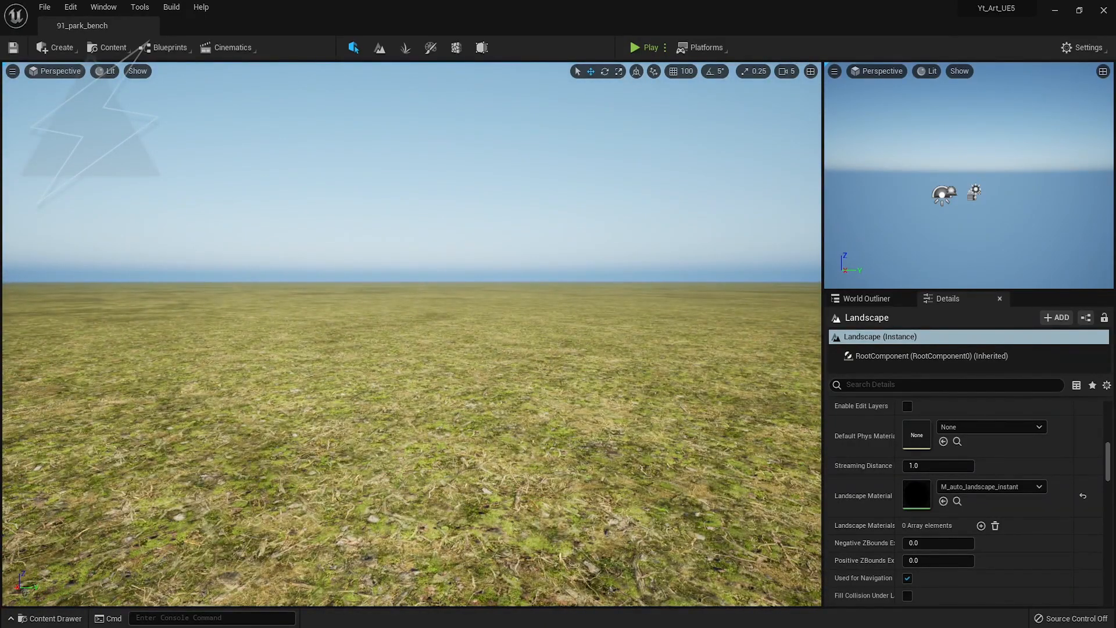
Place the white mannequin on the landscape and set the viewport camera speed to 3
drag(206, 477, 166, 506)
right_drag(442, 325, 465, 311)
click(786, 71)
click(809, 97)
right_drag(412, 334, 401, 330)
key(s)
Compose the shot in full-screen view with the mannequin in profile at the left edge and open grass beside it
key(F11)
mouse_move(557, 314)
right_down()
mouse_move(572, 332)
mouse_move(571, 294)
mouse_move(555, 294)
mouse_move(541, 335)
mouse_move(549, 324)
right_up()
key(w)
key(s)
key(w)
key(s)
mouse_move(484, 485)
right_down()
mouse_move(523, 465)
mouse_move(490, 473)
right_up()
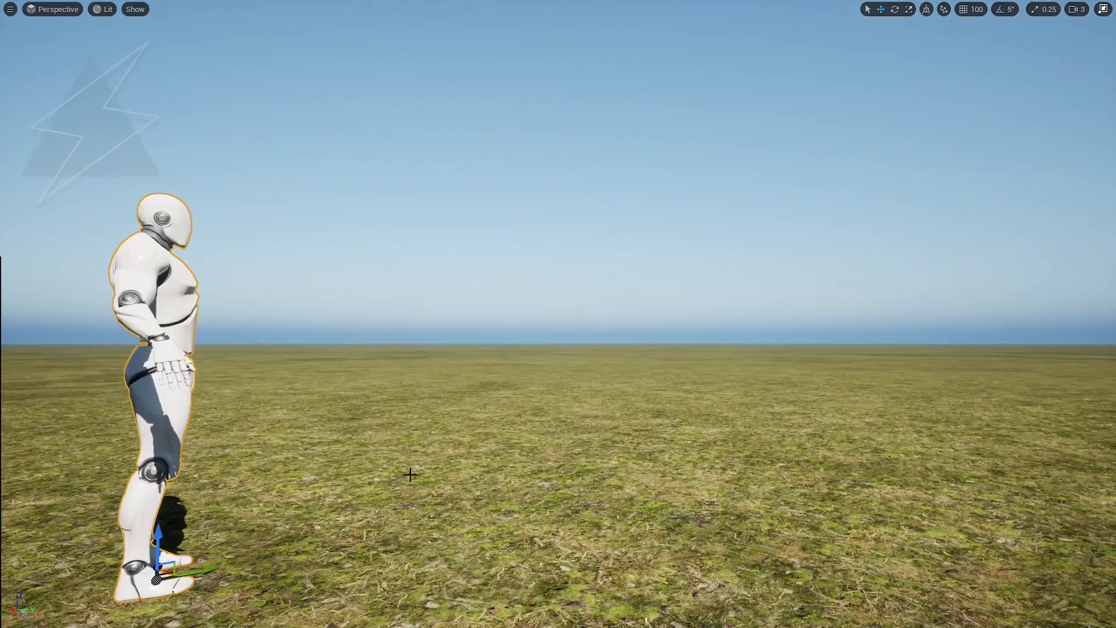
key(F11)
Place a single foliage instance of the large tree on the grass, some distance in front of the mannequin
click(405, 48)
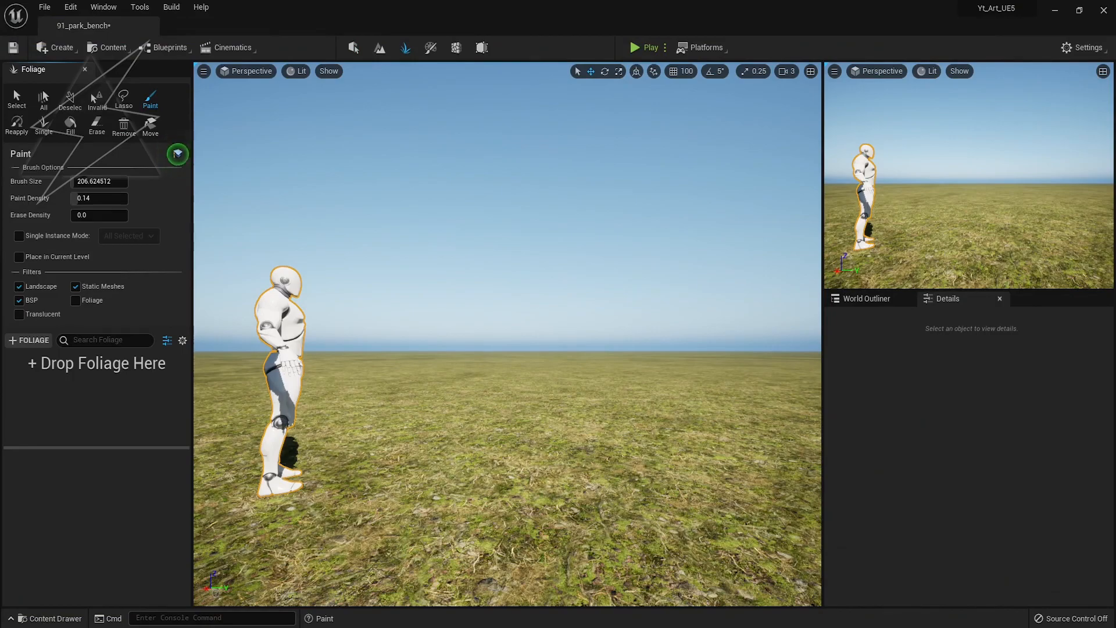
click(44, 125)
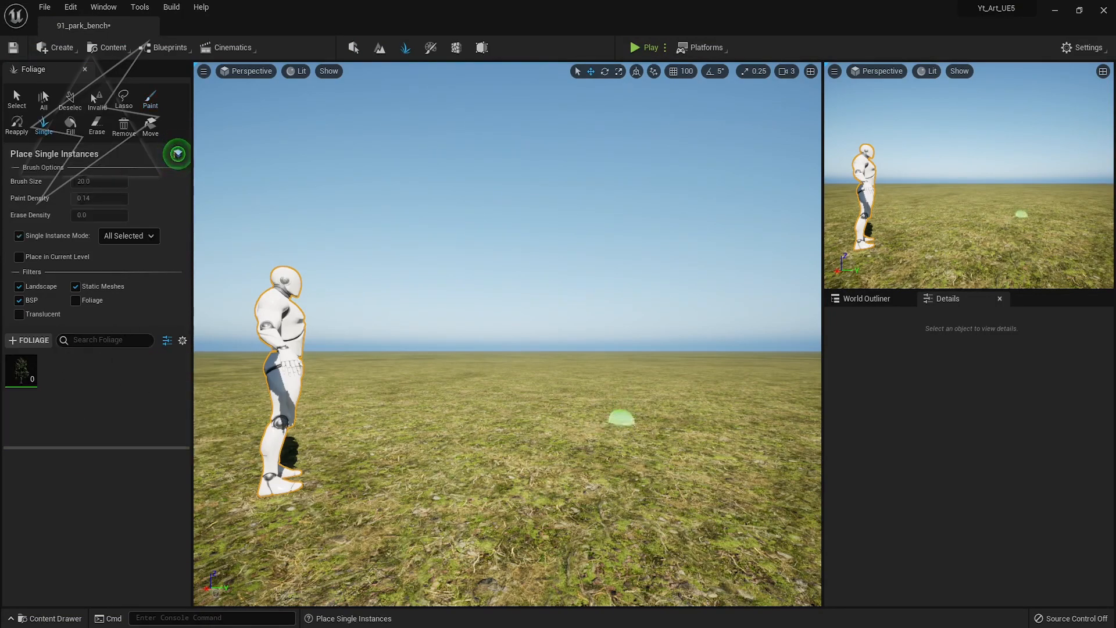
scroll(618, 417, up, 2)
key(F11)
click(820, 393)
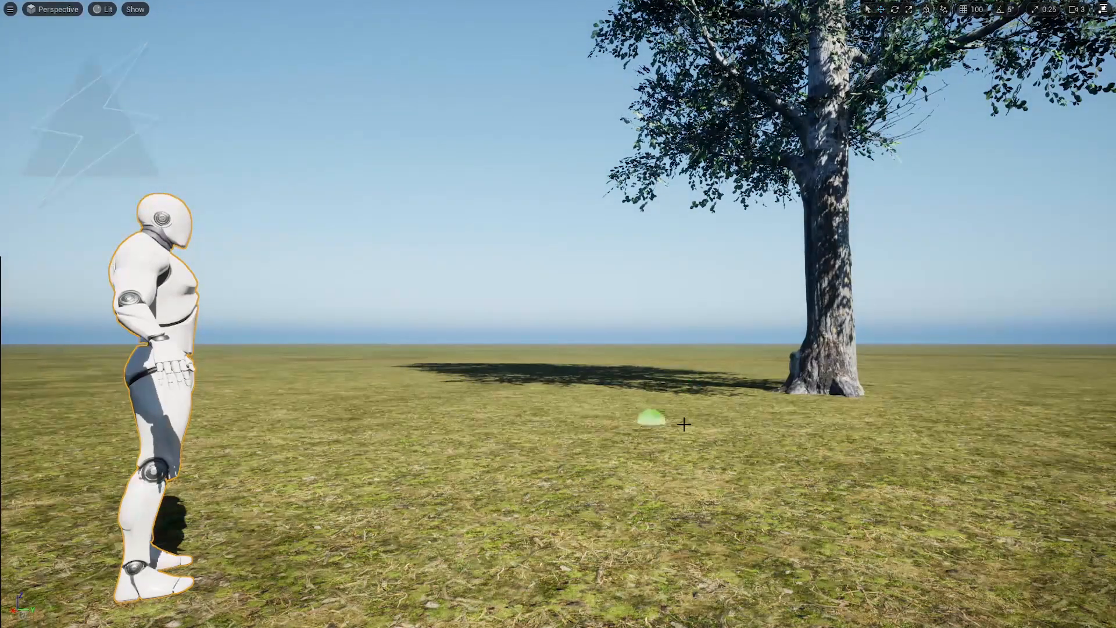
key(F11)
click(354, 47)
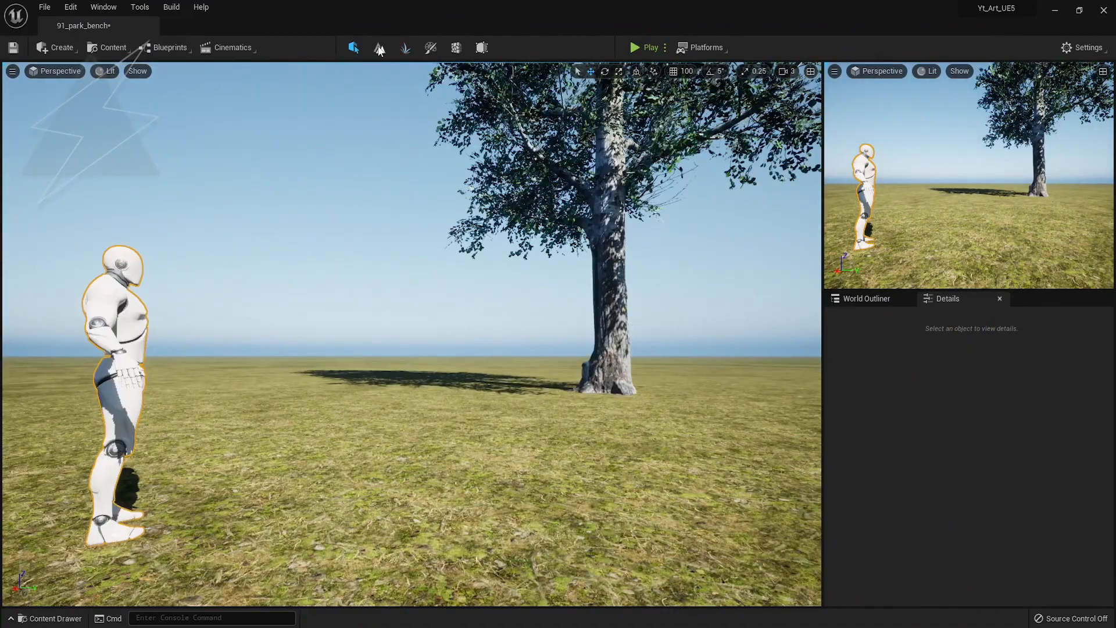
Activate the landscape Sculpt tool and set its brush size to 200
click(379, 49)
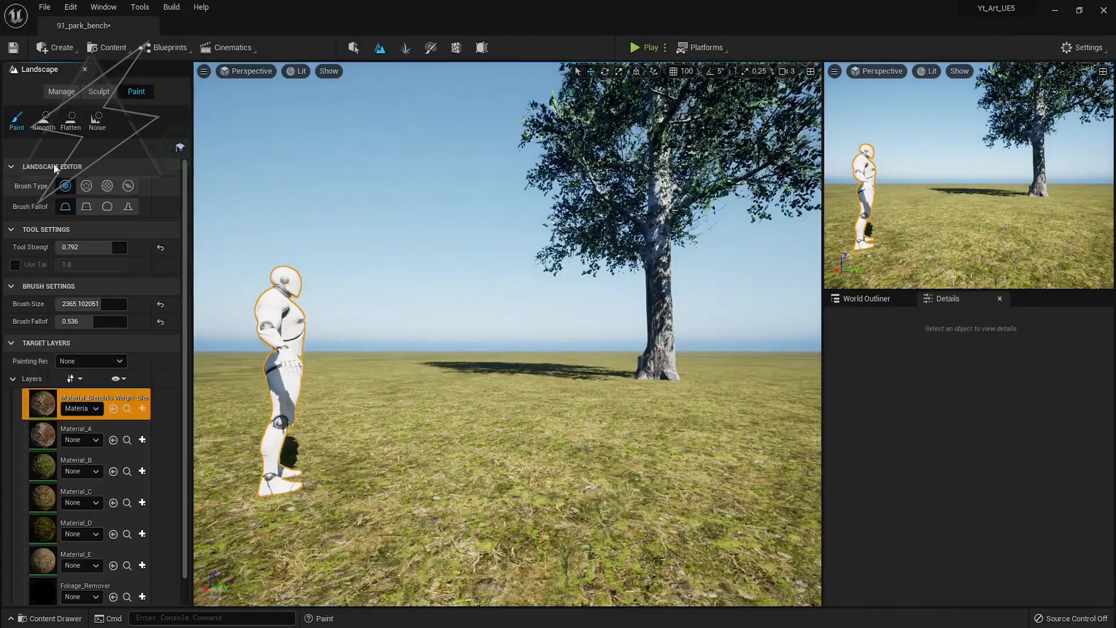
click(99, 91)
click(60, 330)
text(200)
key(Return)
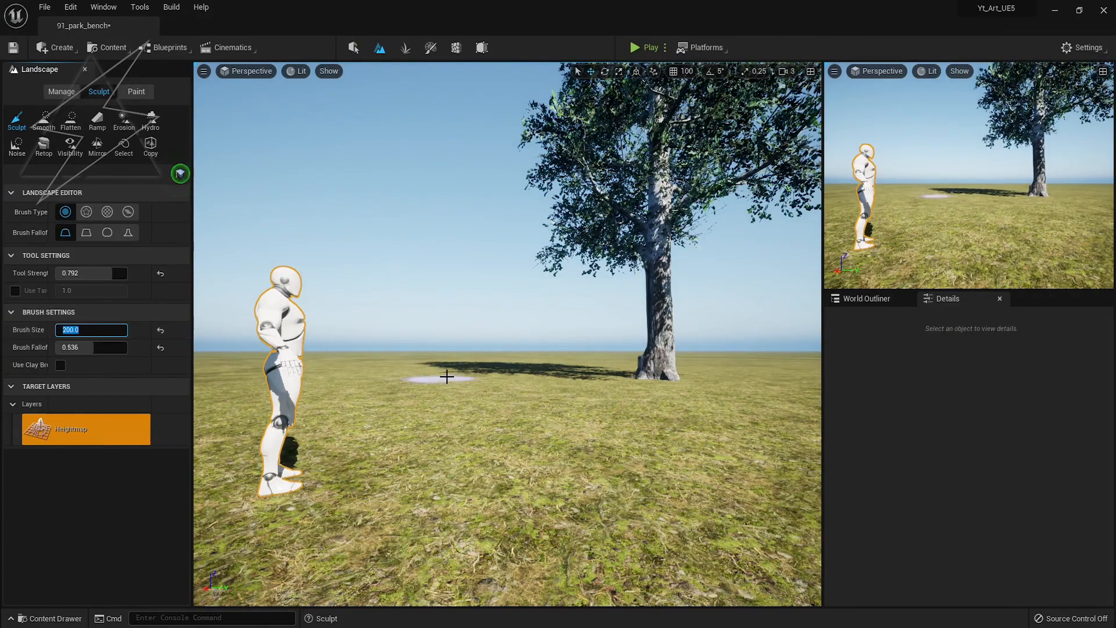
Try a sculpt stroke between the mannequin and the tree, undo it, and set the brush size to 500
click(444, 393)
key(ctrl+z)
click(101, 330)
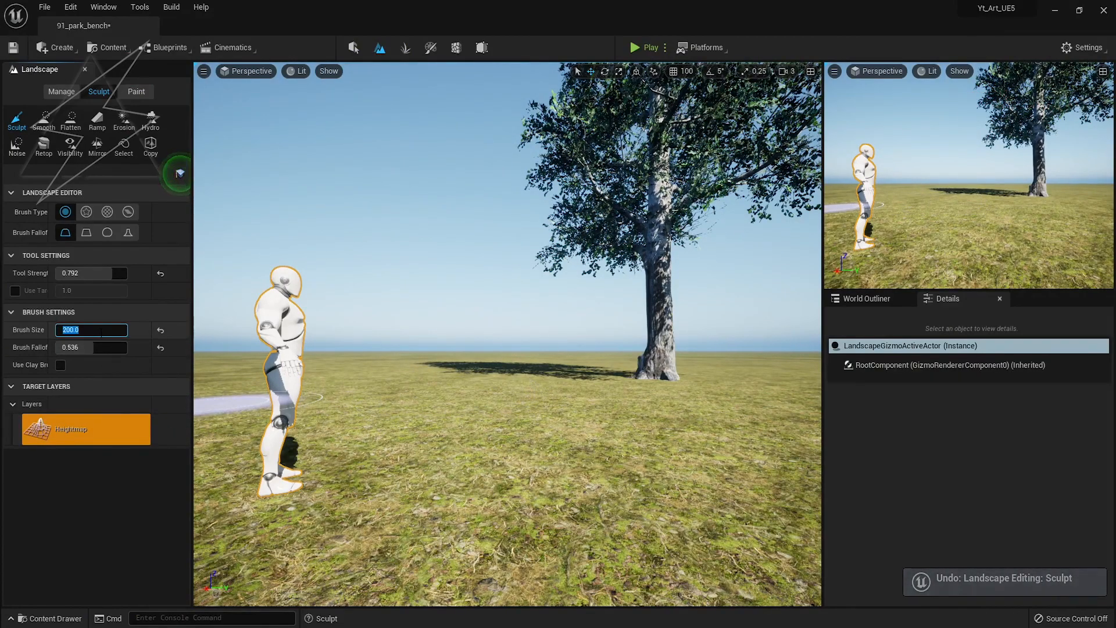
text(5000)
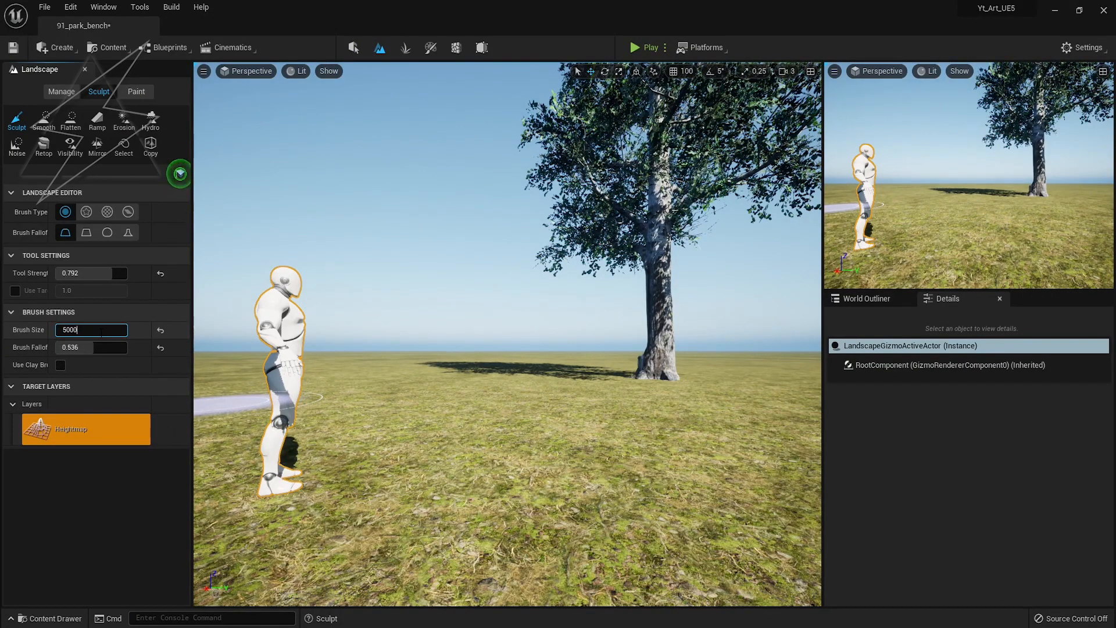
key(Return)
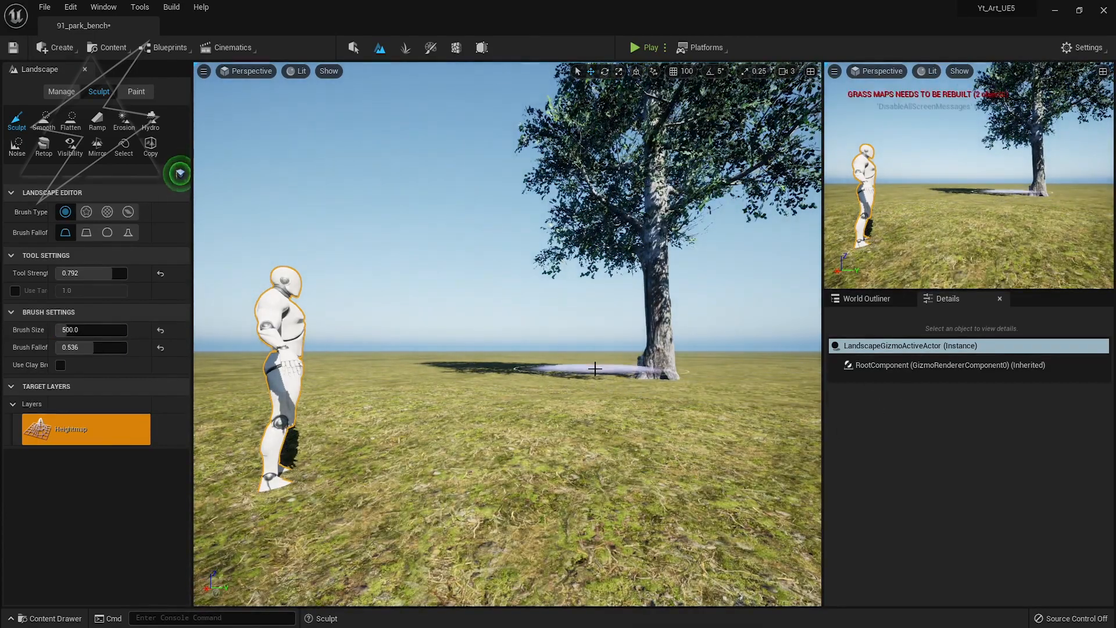
Undo a test stroke in front of the tree and raise a gentle mound in the grass beside and beyond it
drag(577, 358, 764, 389)
key(ctrl+z)
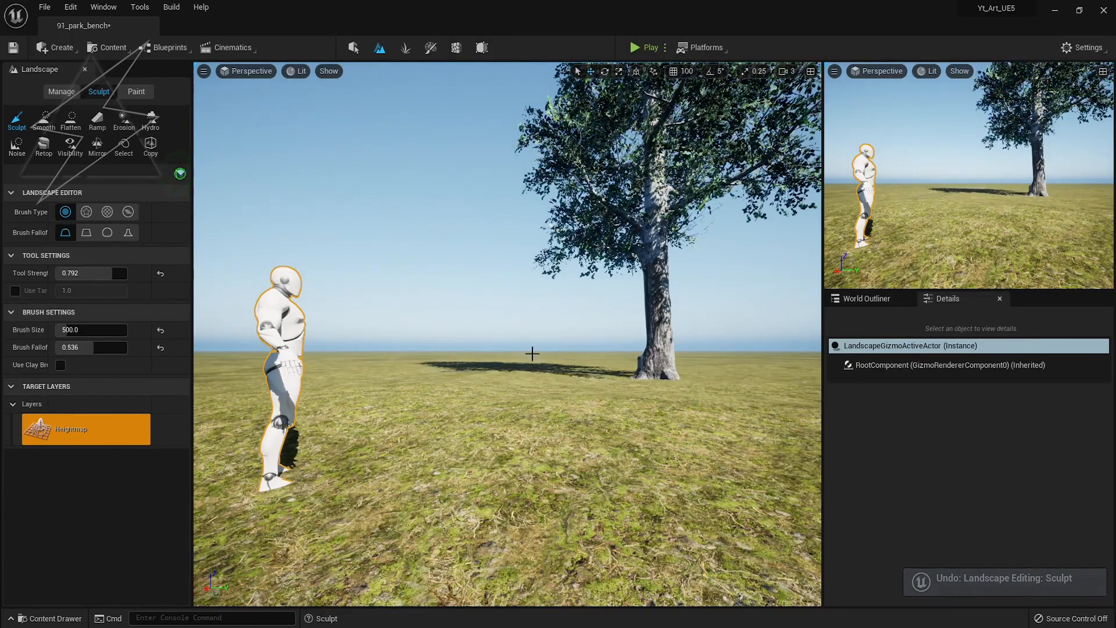
mouse_move(579, 369)
right_down()
mouse_move(583, 401)
mouse_move(603, 367)
right_up()
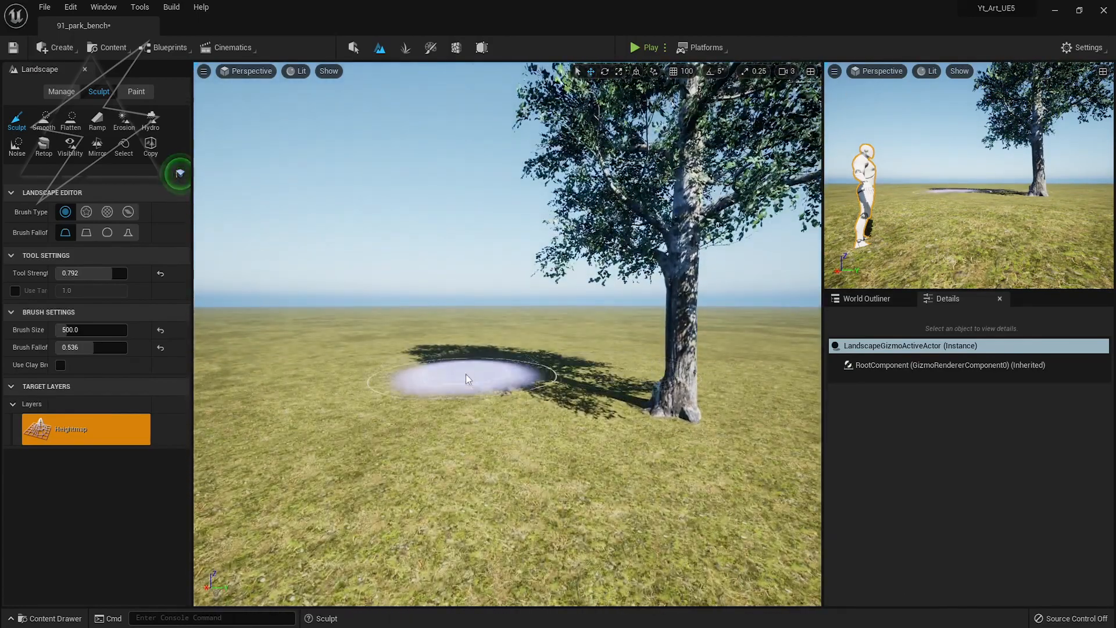
right_drag(473, 456, 406, 417)
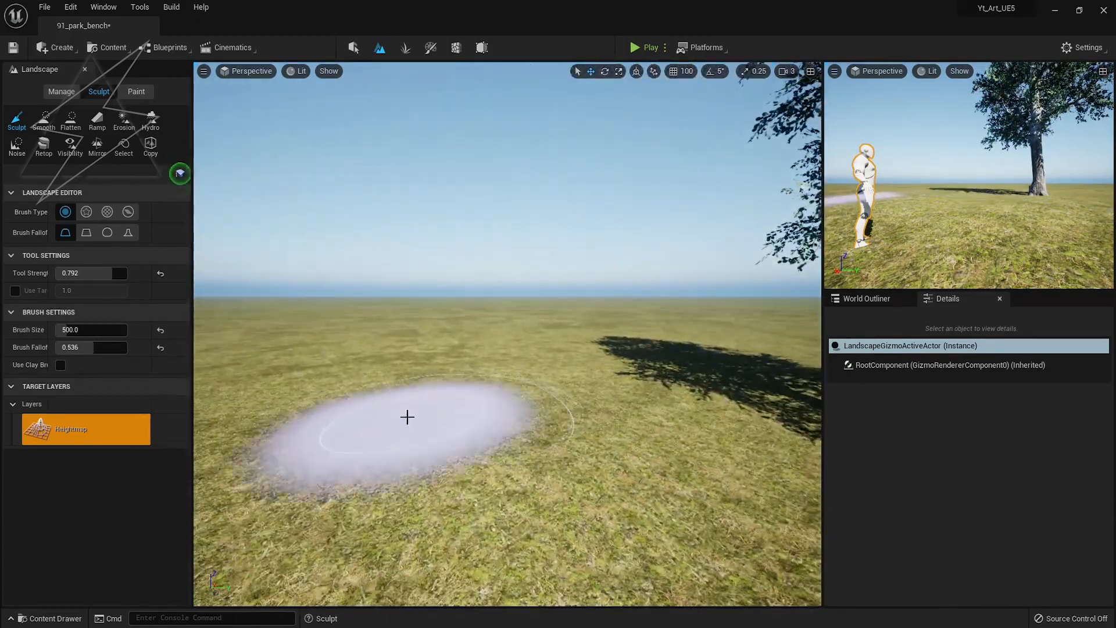
right_drag(673, 368, 458, 369)
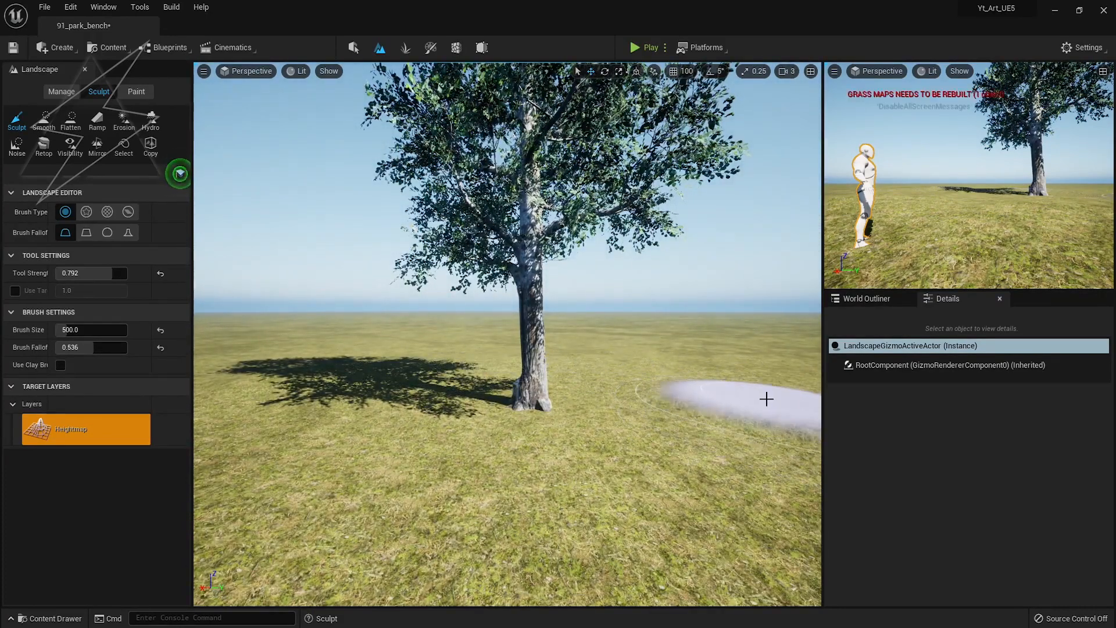
mouse_move(691, 363)
mouse_down()
mouse_move(573, 356)
mouse_move(698, 367)
mouse_move(666, 358)
mouse_move(700, 357)
mouse_move(756, 387)
mouse_move(733, 360)
mouse_move(765, 374)
mouse_up()
right_drag(755, 386, 811, 395)
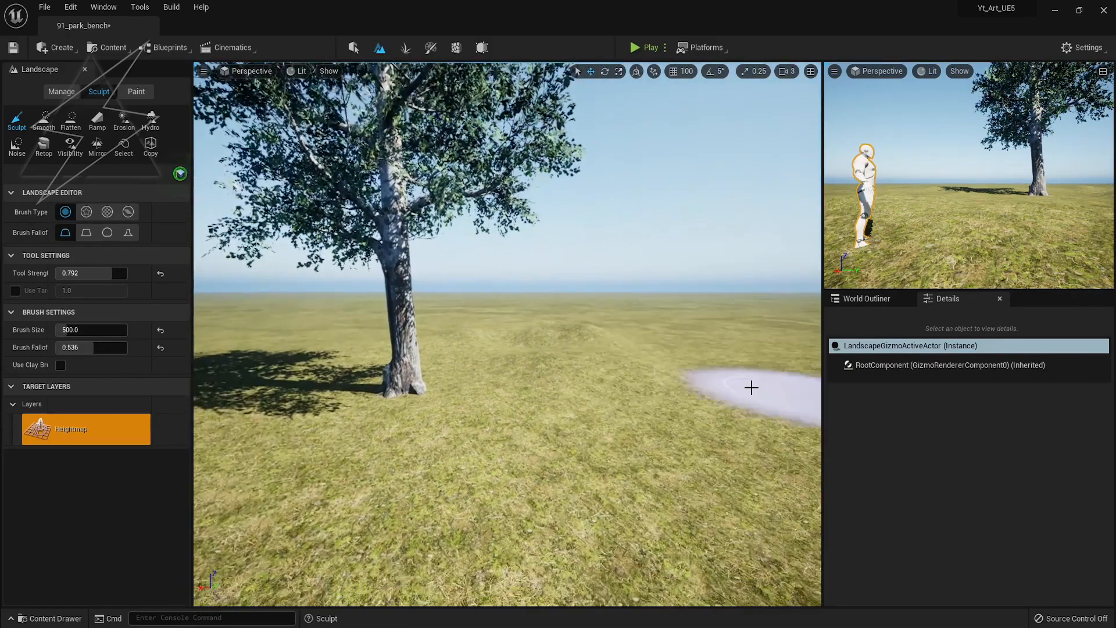
Sculpt further low mounds in the open grass on the far side of the mannequin, away from the tree
right_drag(663, 424, 541, 433)
right_drag(416, 372, 372, 362)
mouse_move(344, 352)
mouse_down()
mouse_move(469, 331)
mouse_move(246, 364)
mouse_move(655, 337)
mouse_move(399, 356)
mouse_up()
mouse_move(282, 369)
right_down()
mouse_move(218, 377)
mouse_move(199, 364)
right_up()
mouse_move(504, 357)
mouse_down()
mouse_move(456, 361)
mouse_move(453, 344)
mouse_up()
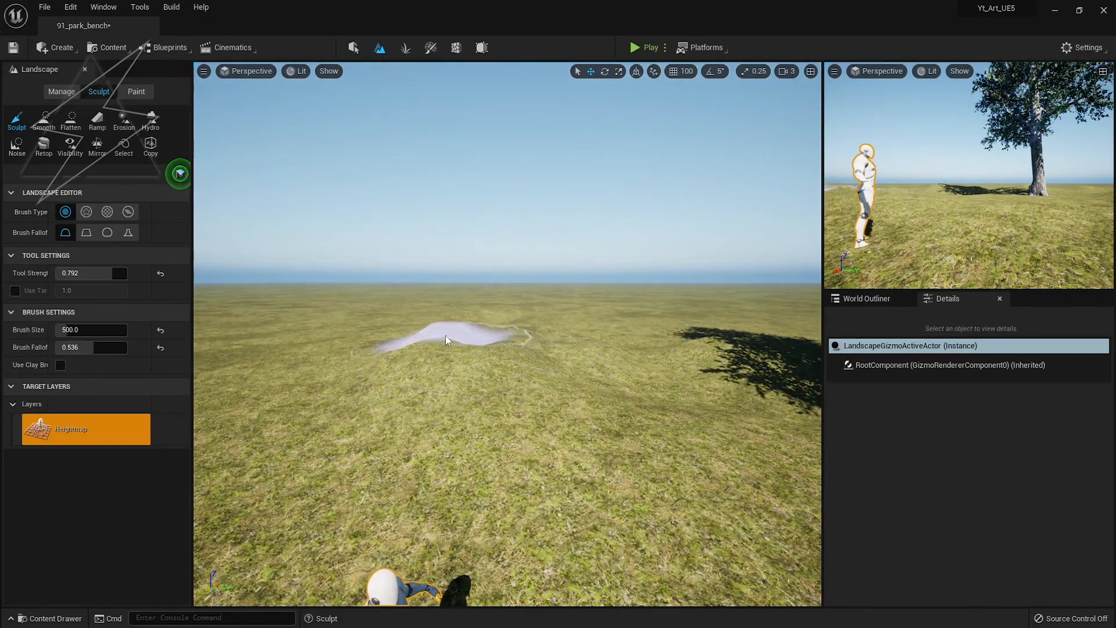
Soften the raised mounds with the Smooth tool and check the ground around the mannequin and the tree
click(44, 120)
right_drag(633, 372, 749, 372)
mouse_move(430, 353)
mouse_down()
mouse_move(813, 347)
mouse_move(534, 344)
mouse_up()
key(1)
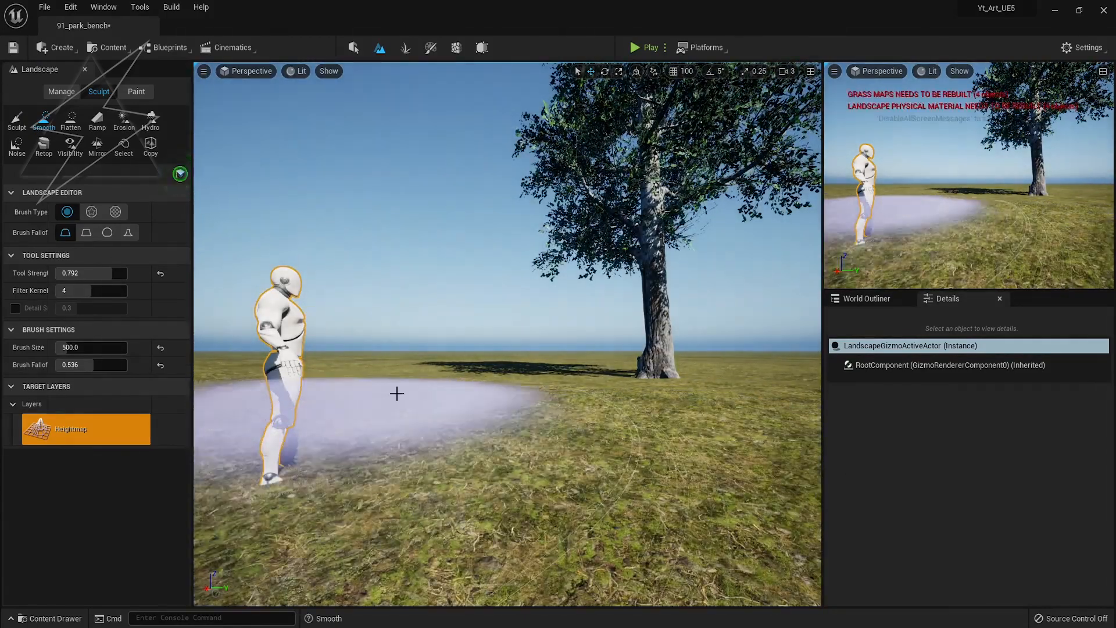
key(e)
mouse_move(720, 373)
right_down()
mouse_move(752, 416)
mouse_move(764, 395)
right_up()
key(w)
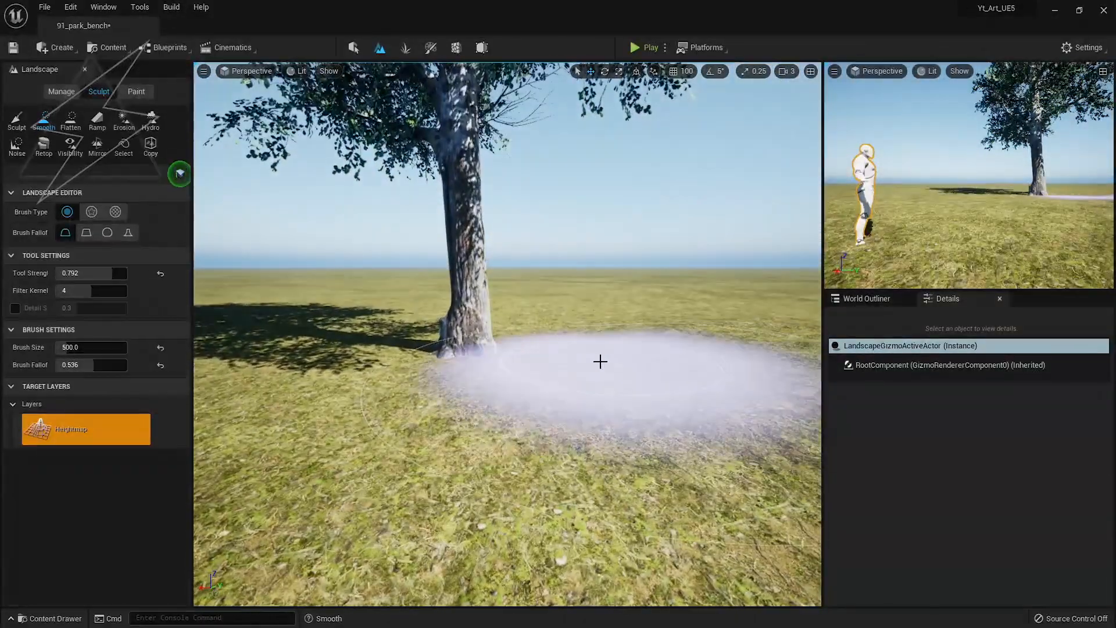
Reactivate the Sculpt tool, then return to selection mode and save the level
click(16, 121)
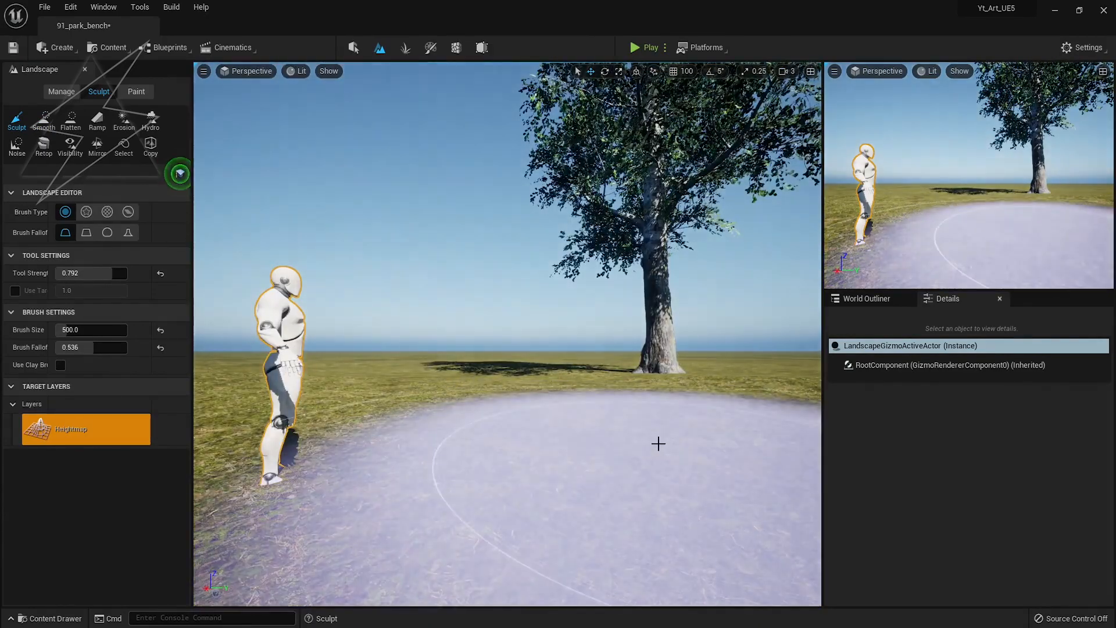
click(352, 48)
key(ctrl+s)
Move the tree's foliage actor and scale it up so the trunk towers over the mannequin, then deselect it
click(613, 365)
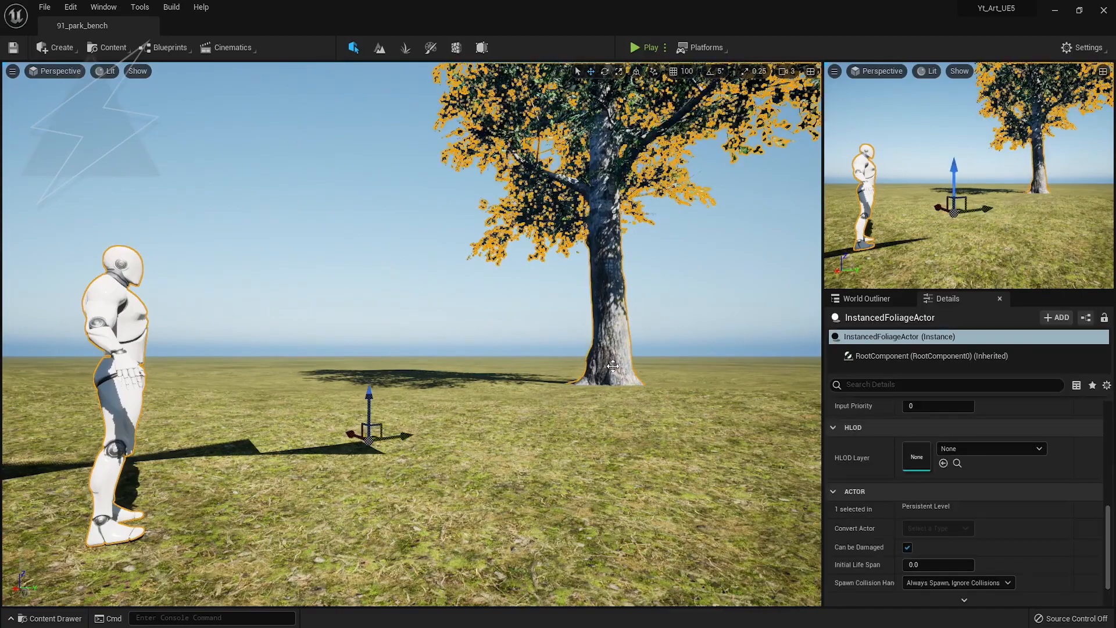
drag(368, 438, 341, 443)
key(F11)
drag(450, 477, 377, 487)
drag(399, 445, 396, 438)
drag(381, 479, 422, 490)
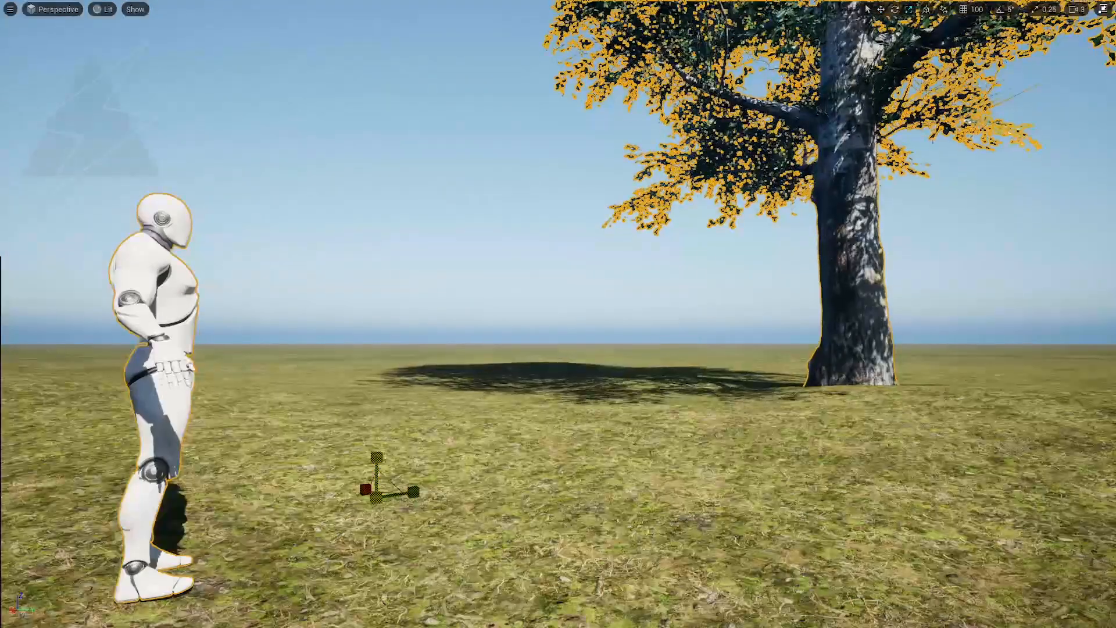
key(w)
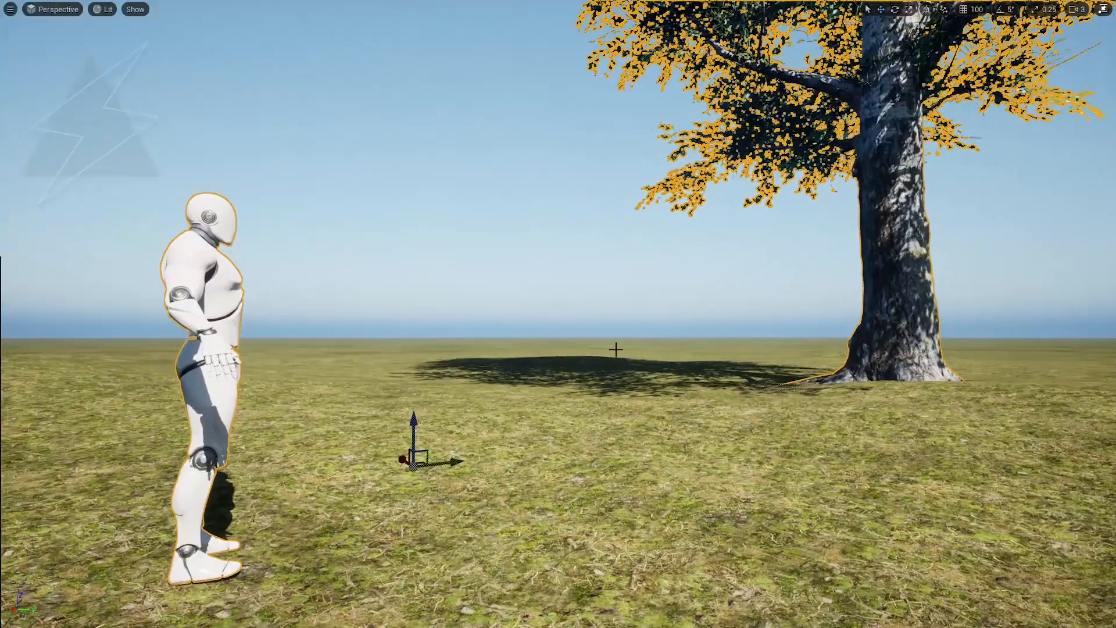
key(F11)
click(451, 326)
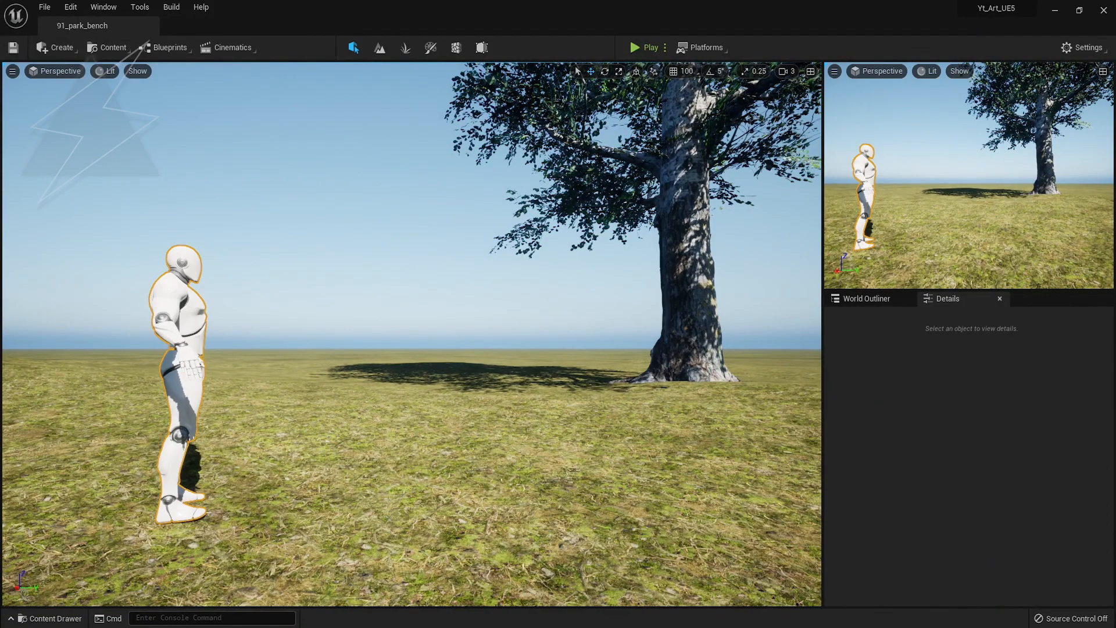
Place a wooden park bench on the grass at the foot of the tree trunk
drag(444, 442, 609, 388)
right_drag(609, 388, 634, 389)
drag(609, 470, 655, 502)
key(e)
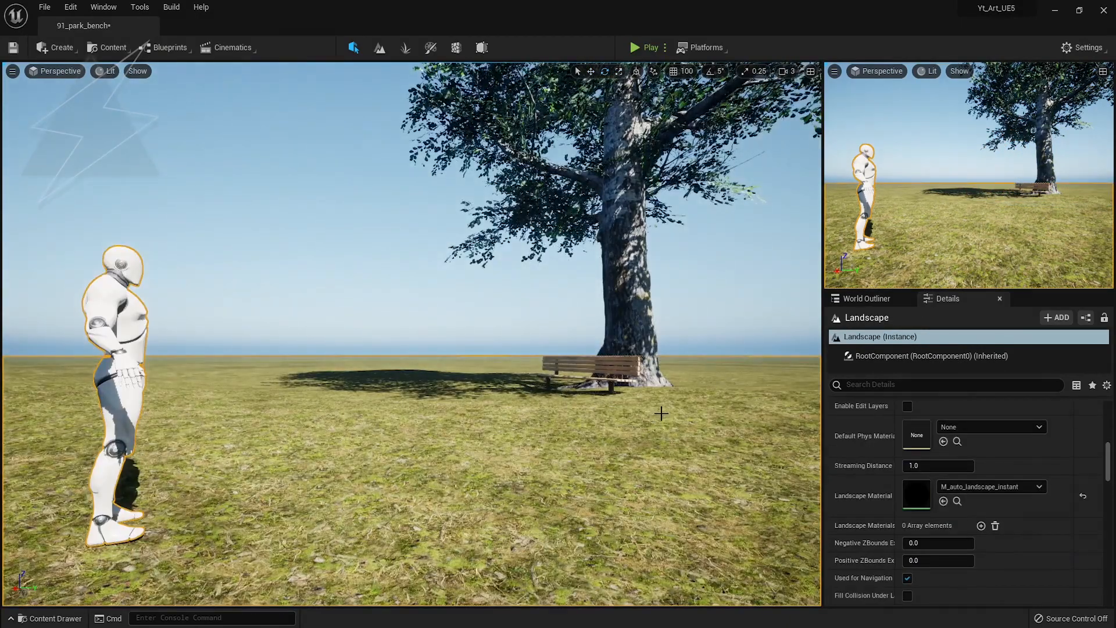
Compose a closer full-screen shot of the bench and tree trunk, with the tree's shadow on the open grass beside them
key(F11)
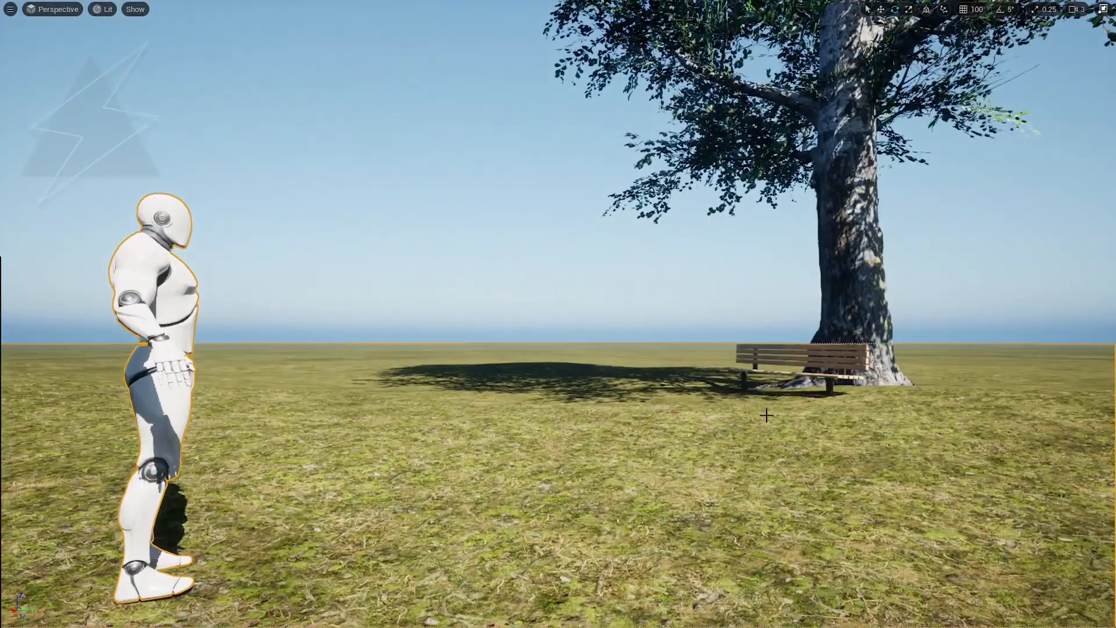
key(w)
right_drag(826, 418, 865, 419)
key(s)
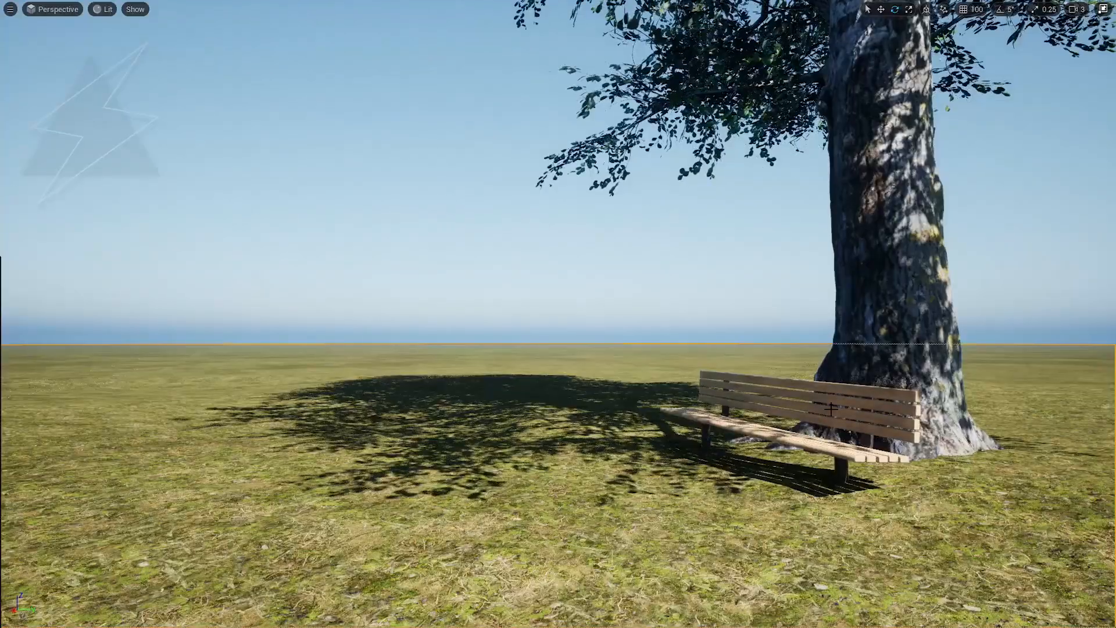
scroll(825, 393, up, 3)
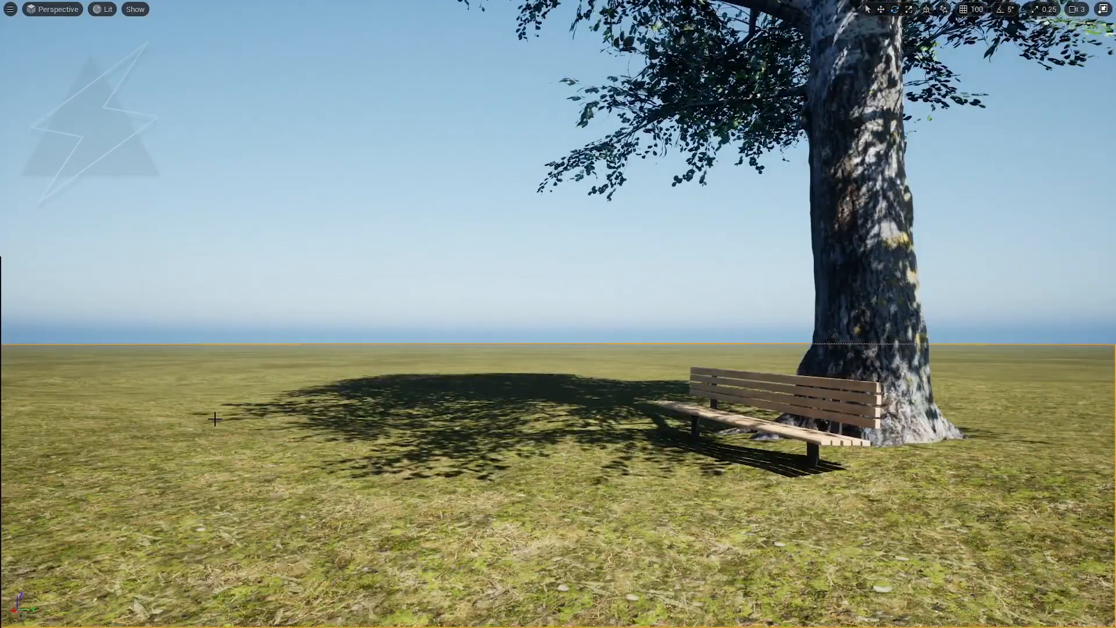
key(F11)
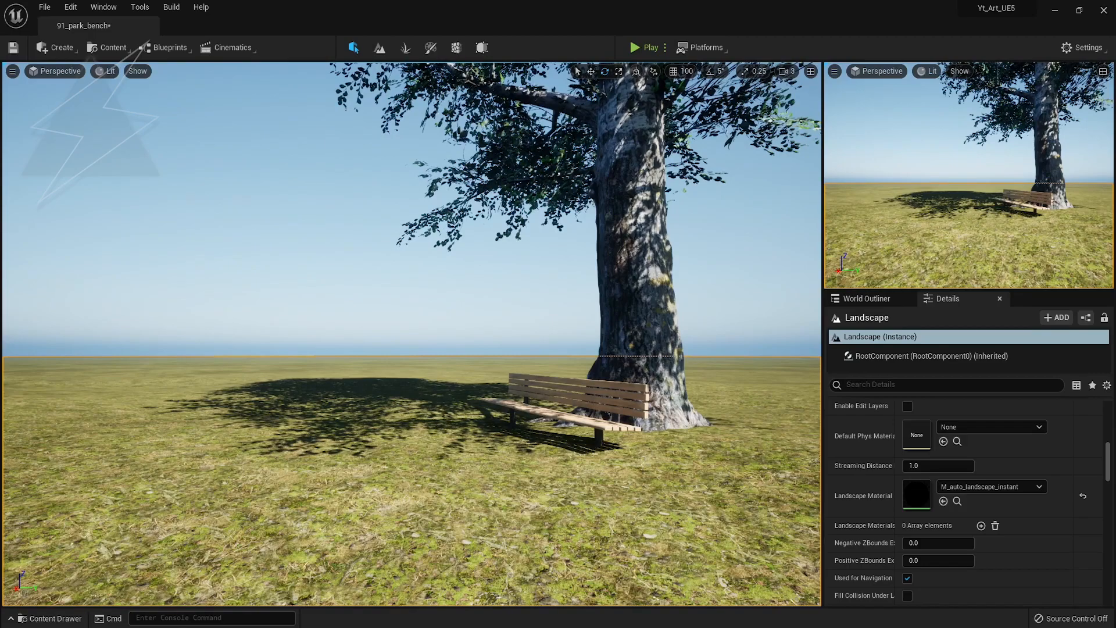
Add SM_grass_clover_01 as a foliage type and place a single clover instance in the foreground
click(406, 48)
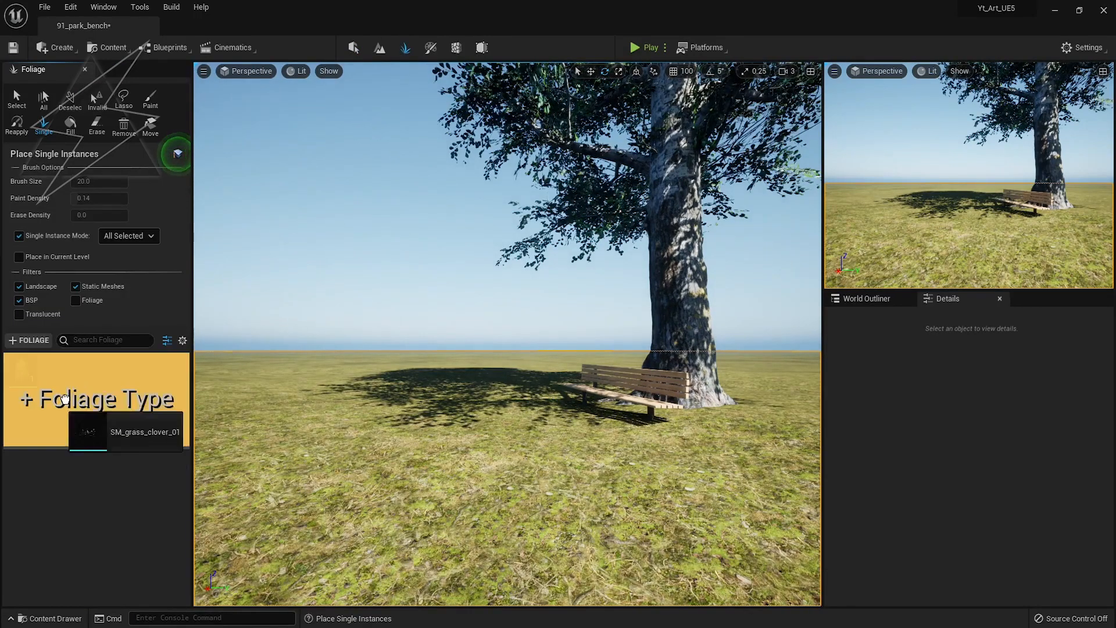
click(24, 375)
click(304, 505)
click(336, 504)
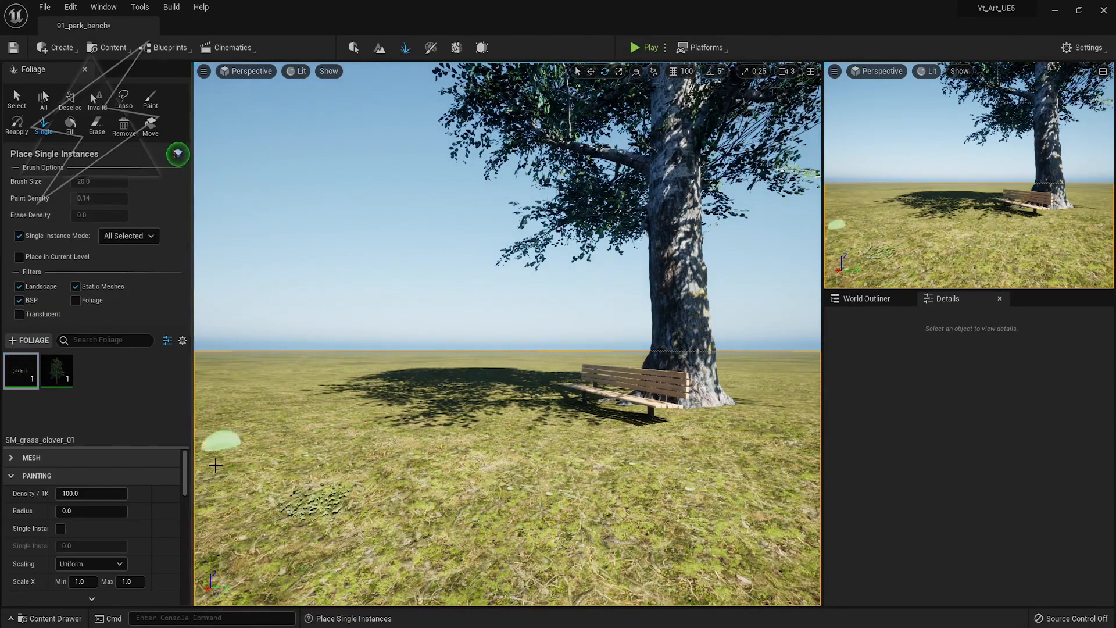
Paint clover patches across the grass with the foliage Paint tool, raising the paint density to 0.4
click(150, 99)
drag(351, 437, 588, 473)
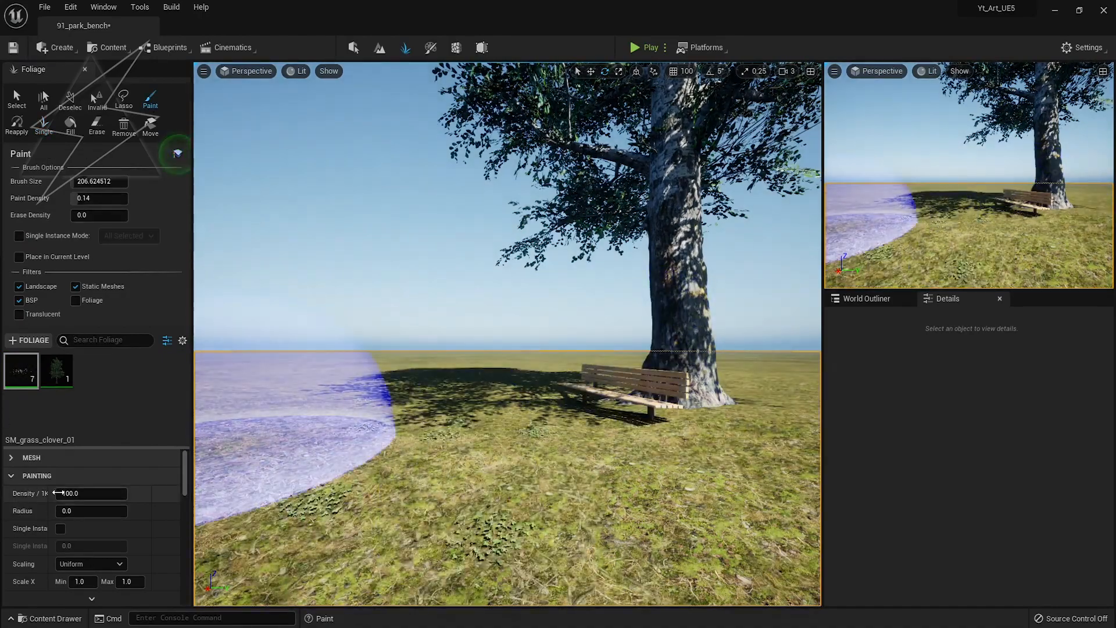
drag(80, 199, 95, 199)
mouse_move(354, 500)
mouse_down()
mouse_move(501, 520)
mouse_move(663, 512)
mouse_up()
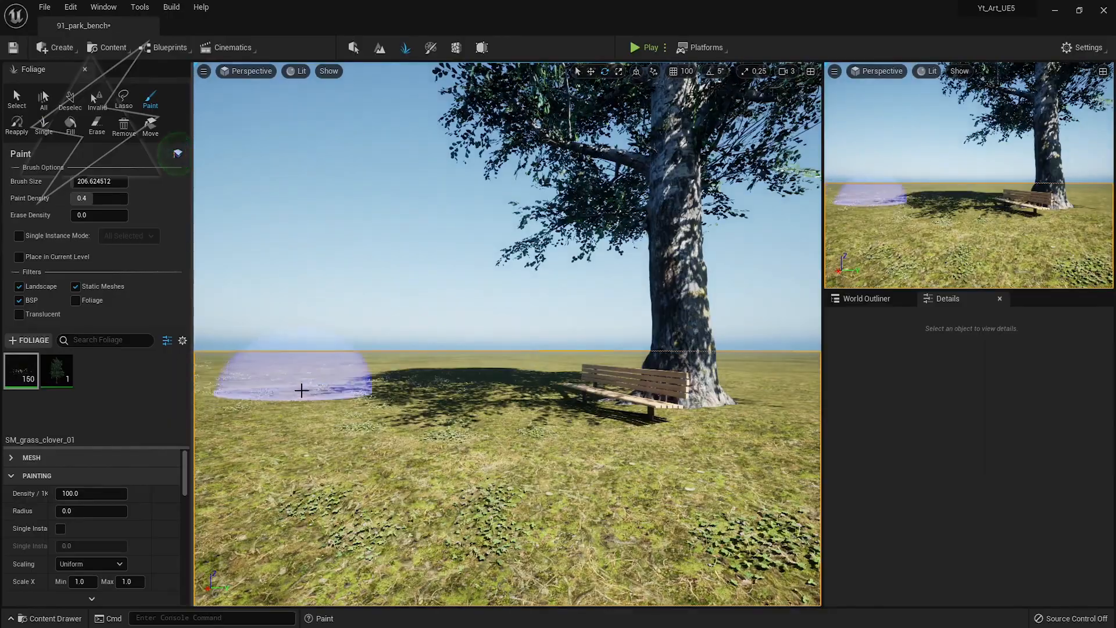
Inspect the painted clover around the bench, tree and mannequin in full-screen view
key(F11)
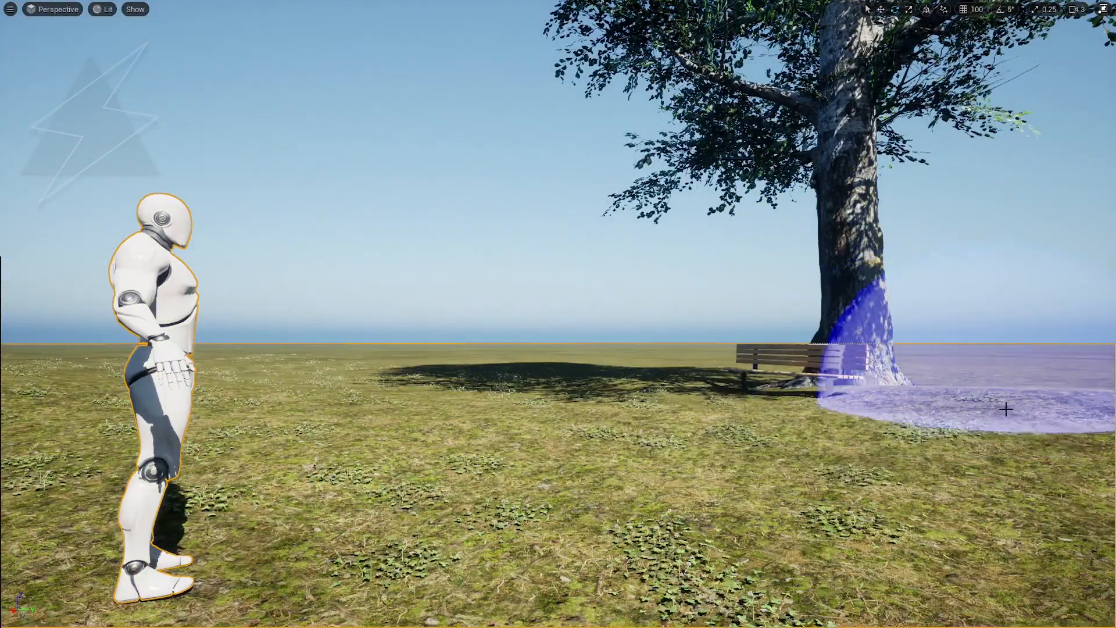
key(e)
key(w)
mouse_move(628, 394)
right_down()
mouse_move(668, 500)
mouse_move(668, 452)
right_up()
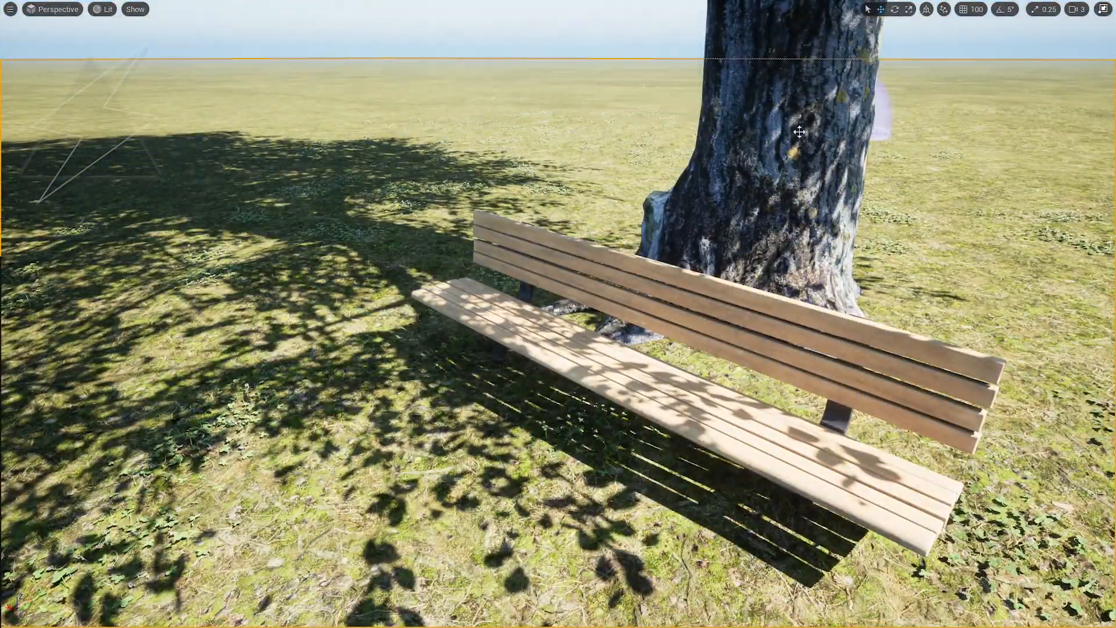
mouse_move(1024, 244)
right_down()
mouse_move(1098, 247)
mouse_move(1093, 279)
right_up()
key(s)
right_drag(792, 217, 633, 281)
key(s)
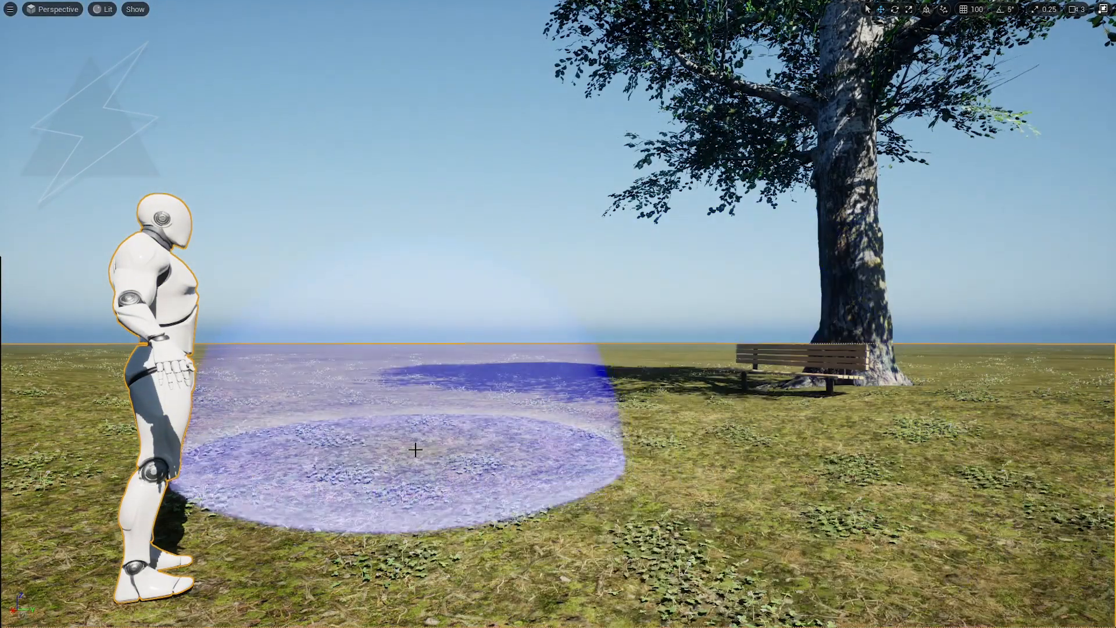
key(F11)
Add SM_Grass_4 as a foliage type and make it the active one for painting
click(12, 364)
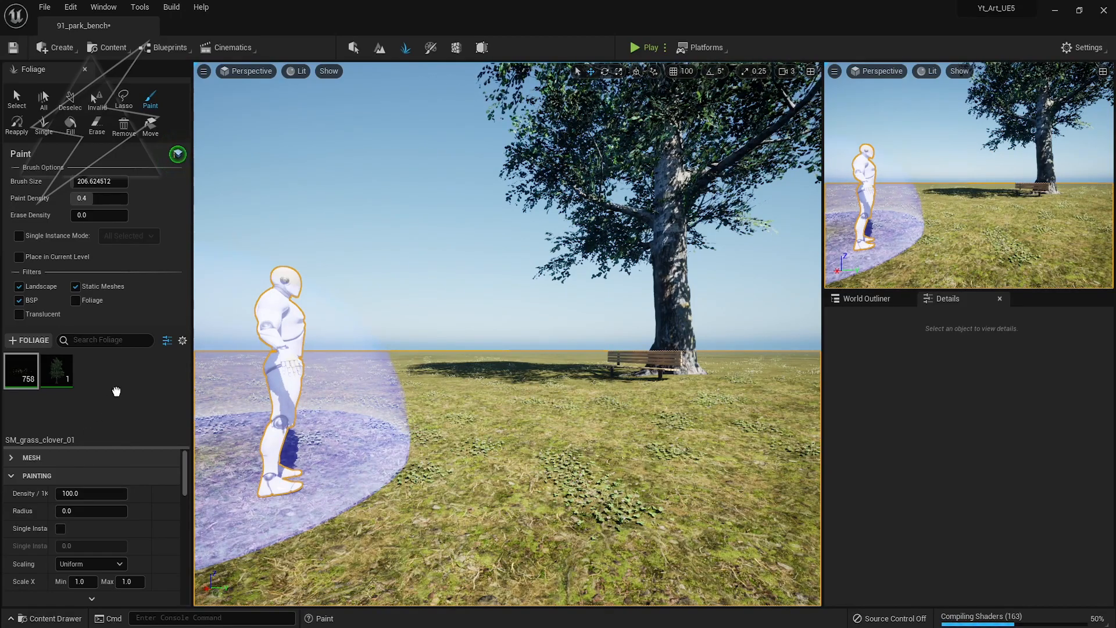
drag(1, 415, 145, 404)
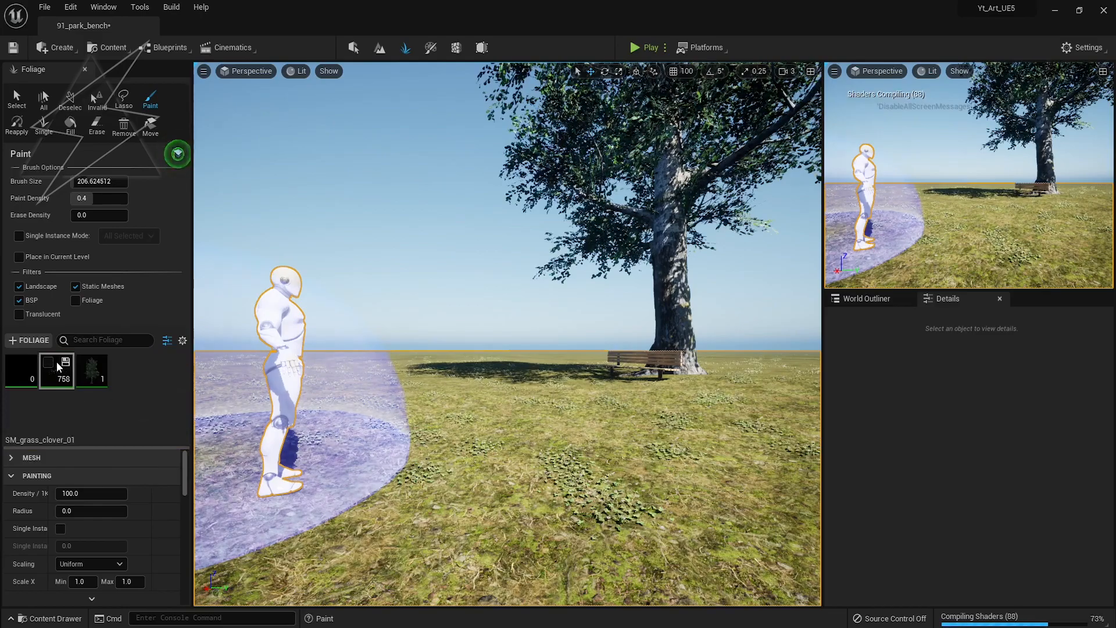
click(21, 370)
Paint SM_Grass_4 tufts over the ground between the mannequin and the bench
mouse_move(529, 486)
mouse_down()
mouse_move(523, 449)
mouse_move(481, 396)
mouse_up()
right_drag(481, 396, 512, 398)
key(F11)
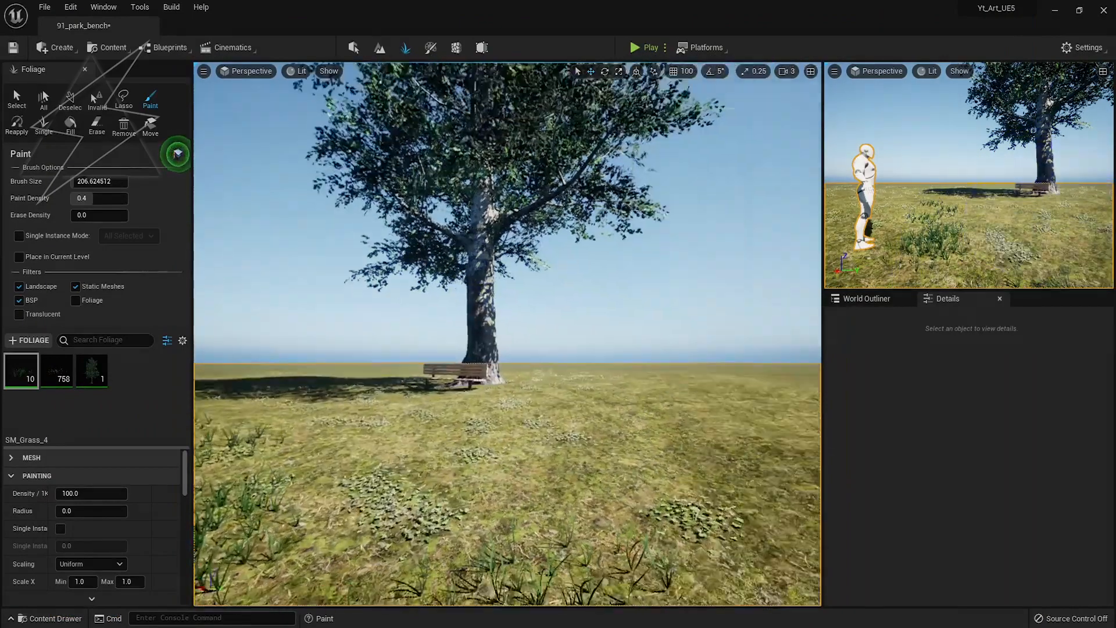
mouse_move(569, 394)
right_down()
mouse_move(529, 393)
mouse_move(473, 448)
right_up()
key(F11)
mouse_move(460, 412)
mouse_down()
mouse_move(797, 473)
mouse_move(413, 369)
mouse_move(112, 374)
mouse_move(503, 399)
mouse_move(473, 434)
mouse_move(984, 411)
mouse_move(922, 473)
mouse_move(647, 471)
mouse_up()
Shrink the foliage brush to a size of about 63.5 and fill the sparse ground between mannequin and bench with grass tufts
key(bracketleft)
key(bracketleft)
key(bracketleft)
key(bracketleft)
key(bracketleft)
key(bracketleft)
key(bracketleft)
key(bracketleft)
key(bracketleft)
key(bracketleft)
key(bracketleft)
key(bracketleft)
key(bracketleft)
key(bracketleft)
key(bracketleft)
key(bracketleft)
key(bracketleft)
key(bracketleft)
key(bracketleft)
key(bracketleft)
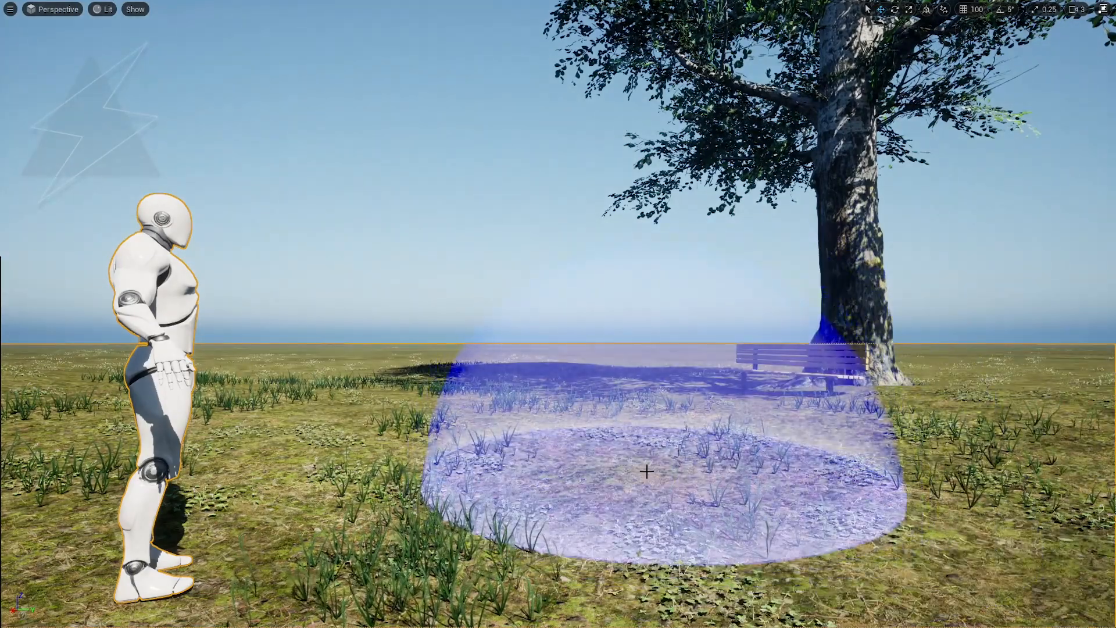
mouse_move(851, 445)
mouse_down()
mouse_move(598, 451)
mouse_move(610, 486)
mouse_move(620, 481)
mouse_move(520, 419)
mouse_up()
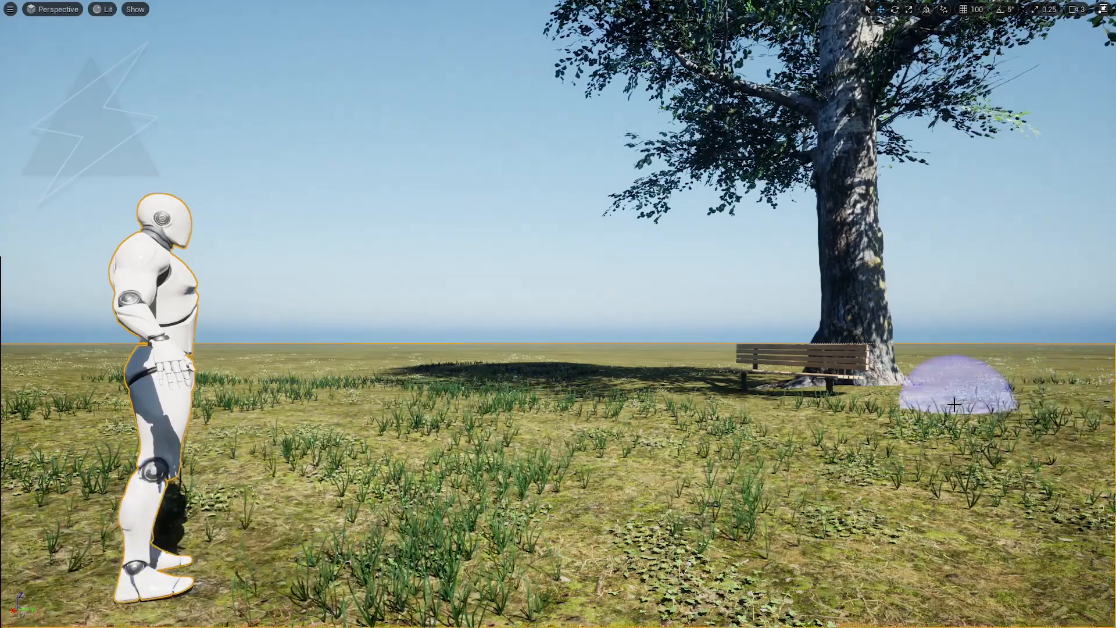
Inspect the grass behind the bench and paint more SM_Grass_4 across the foreground of the bench shot
scroll(946, 421, up, 4)
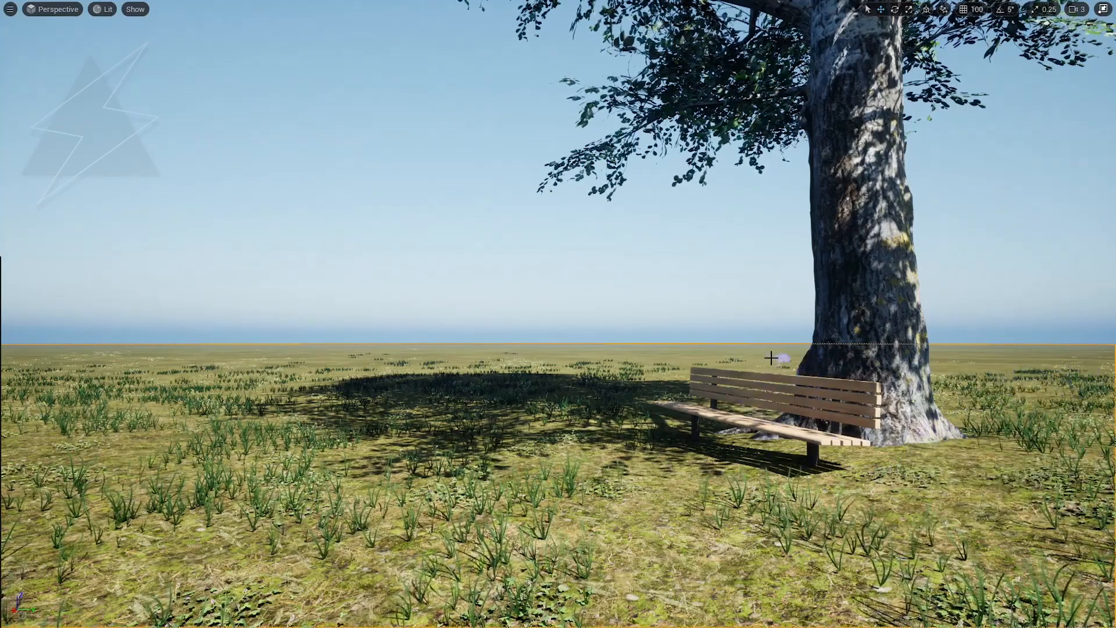
key(w)
key(e)
mouse_move(755, 367)
right_down()
mouse_move(781, 369)
mouse_move(782, 425)
right_up()
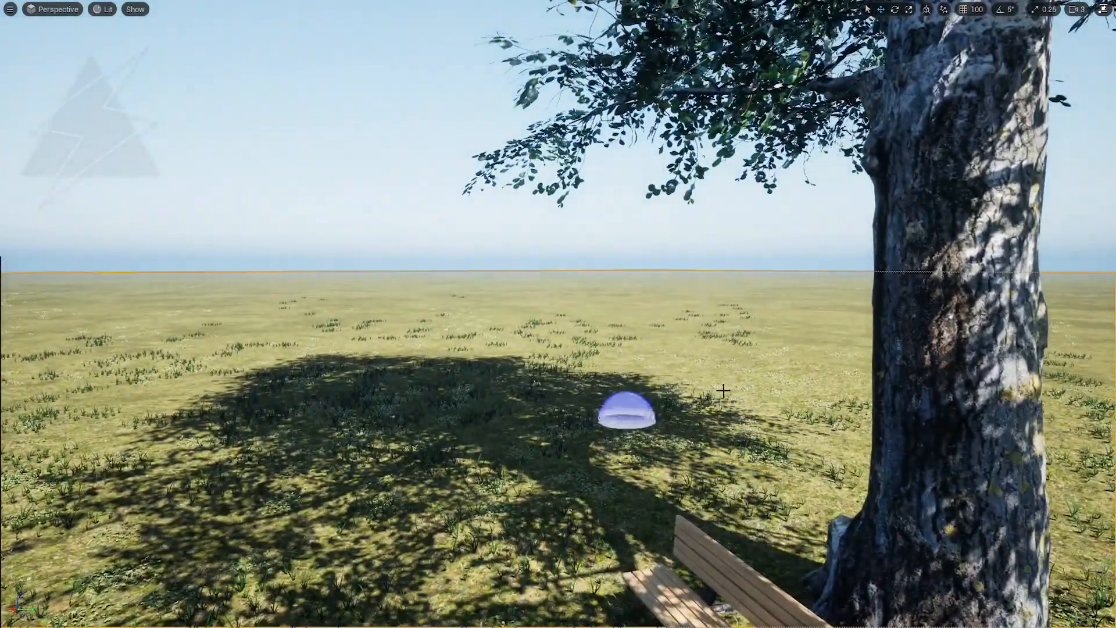
right_drag(825, 387, 884, 387)
right_drag(685, 441, 732, 441)
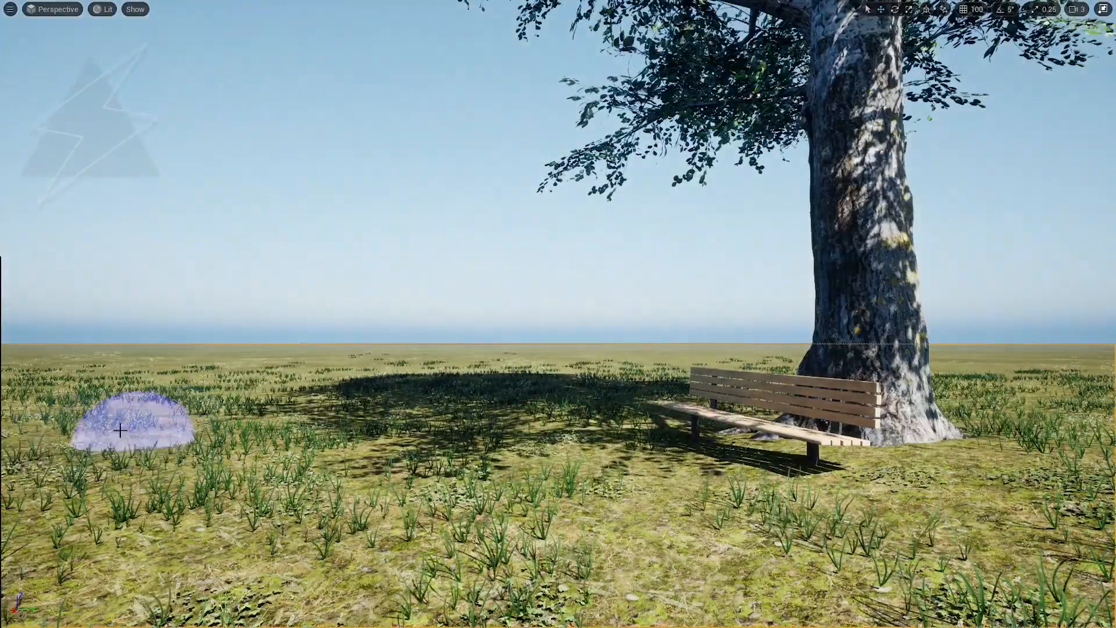
mouse_move(120, 430)
mouse_down()
mouse_move(531, 555)
mouse_move(552, 435)
mouse_move(980, 500)
mouse_up()
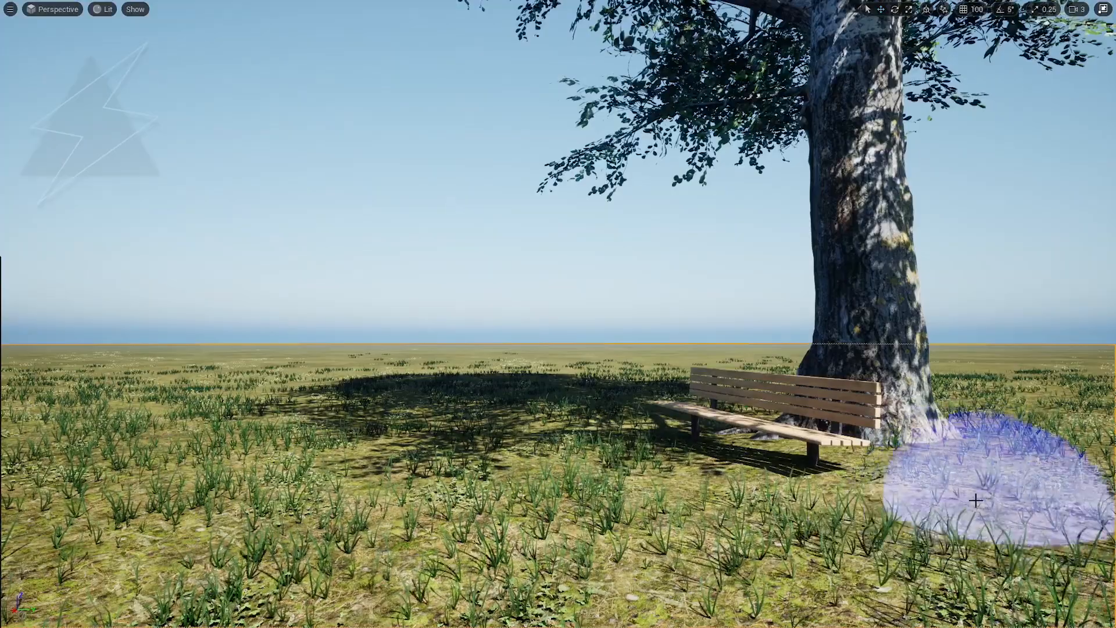
key(F11)
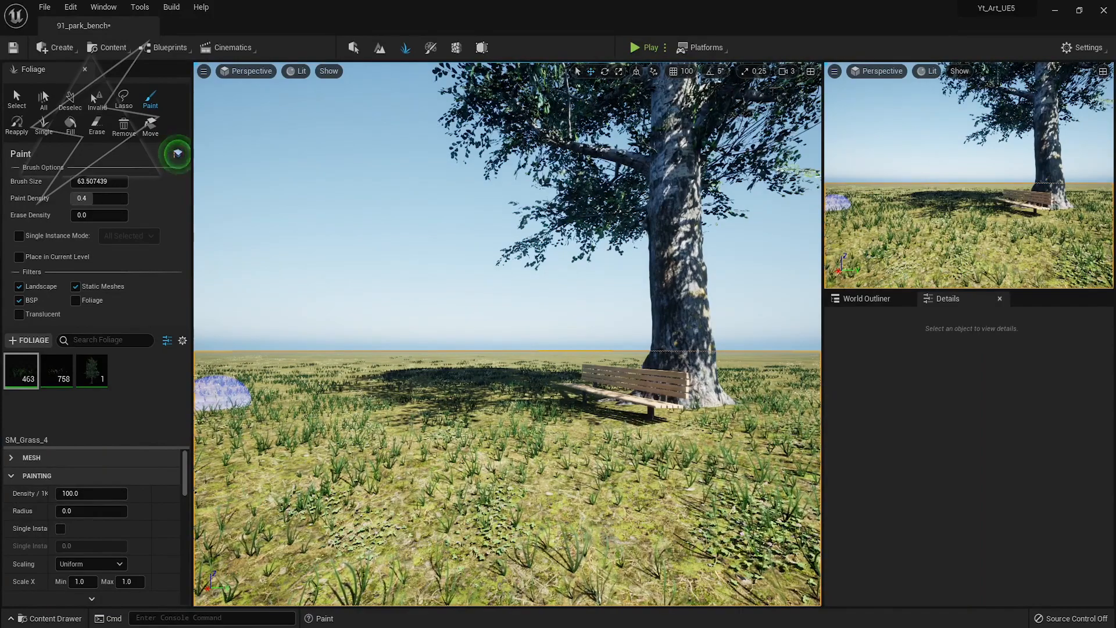
Add the red flower mesh as a foliage type and place single plants across the grass around the bench and tree
click(13, 367)
drag(0, 412, 137, 413)
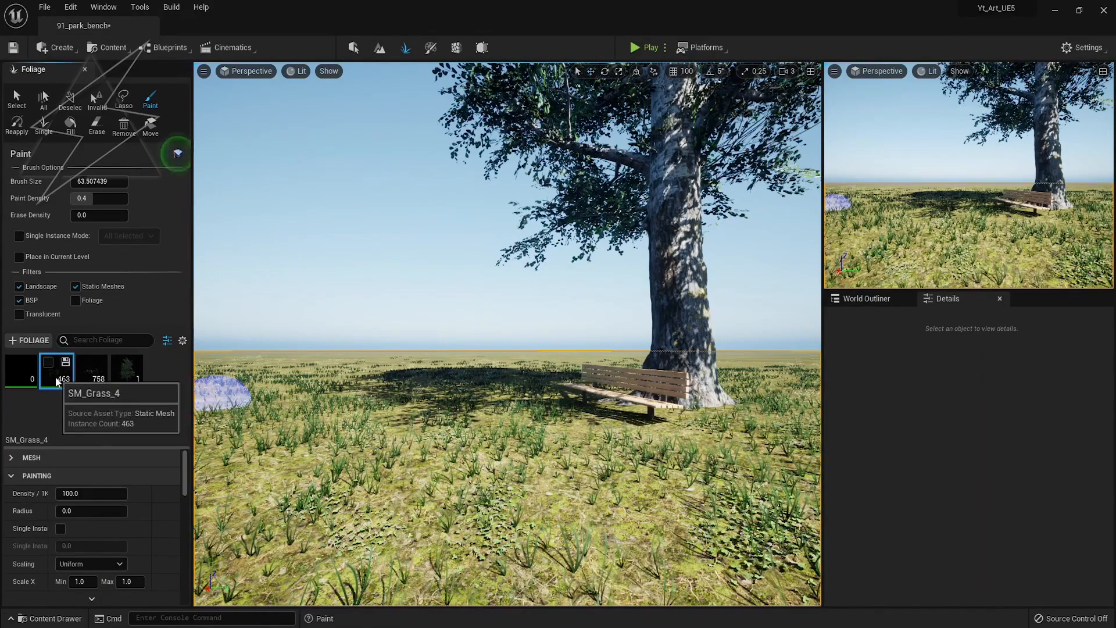
click(43, 124)
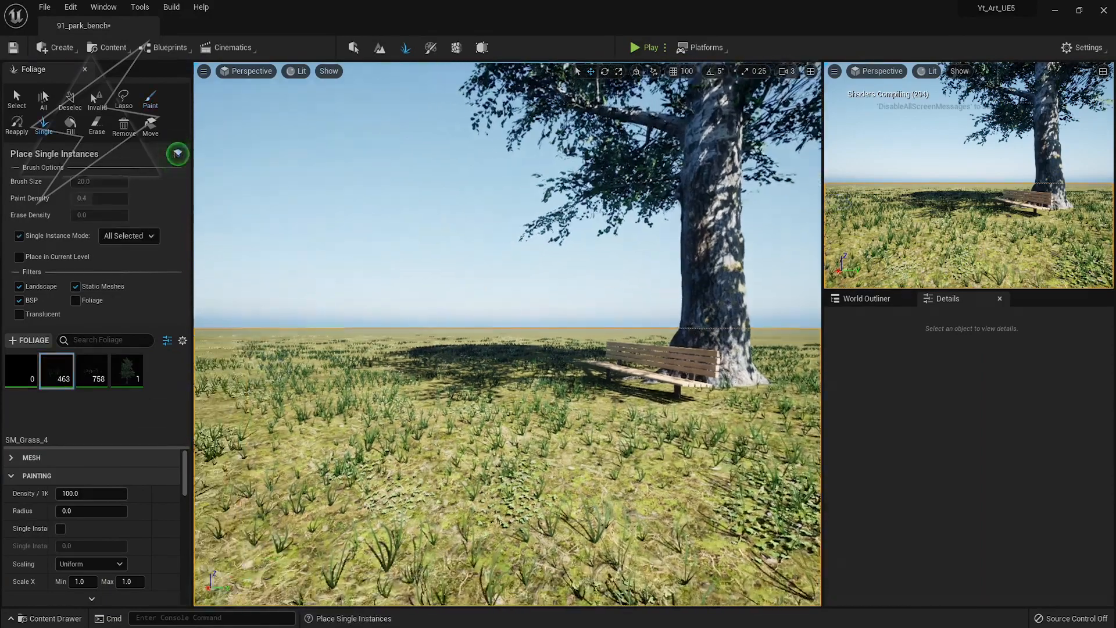
key(F11)
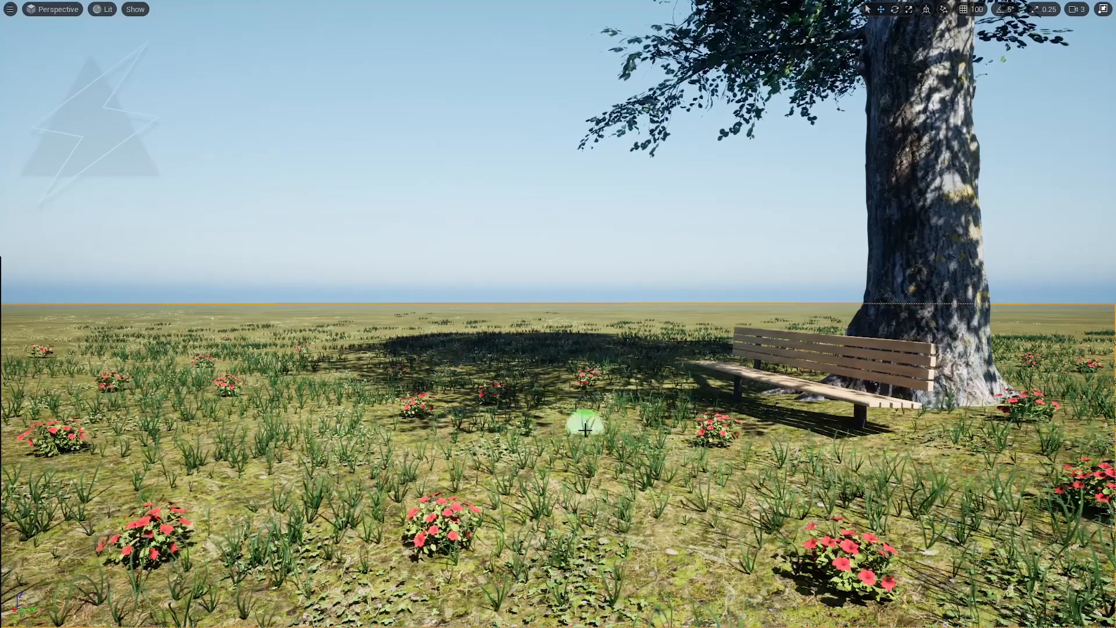
key(F11)
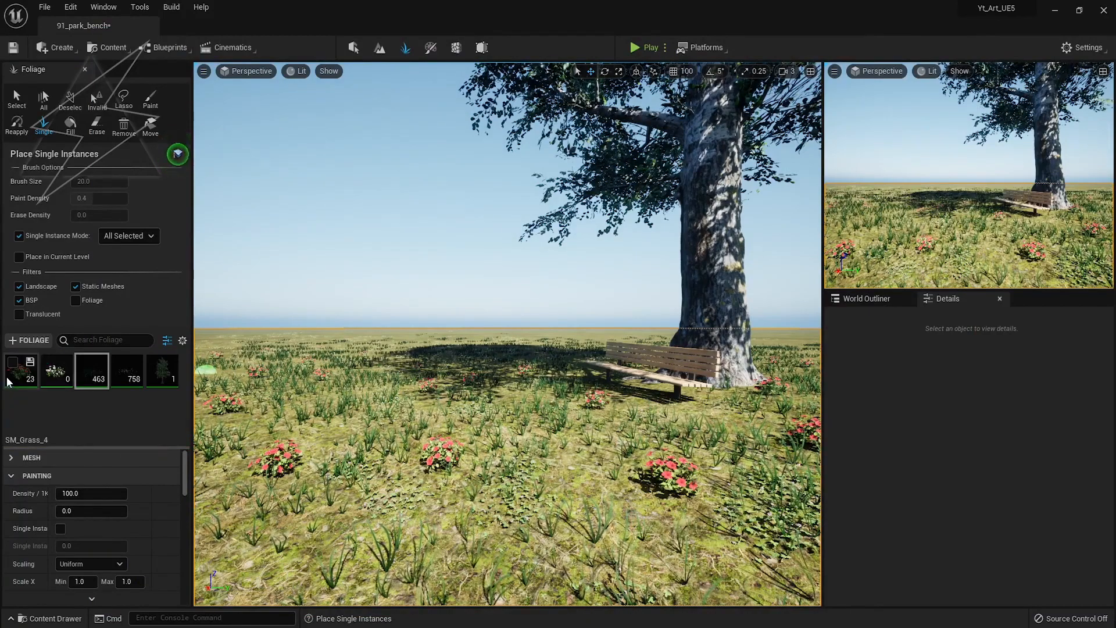
Make SM_flowers_flowers_b the active foliage type and place single white flower clumps in the foreground and near the mannequin
click(57, 370)
click(349, 549)
click(367, 418)
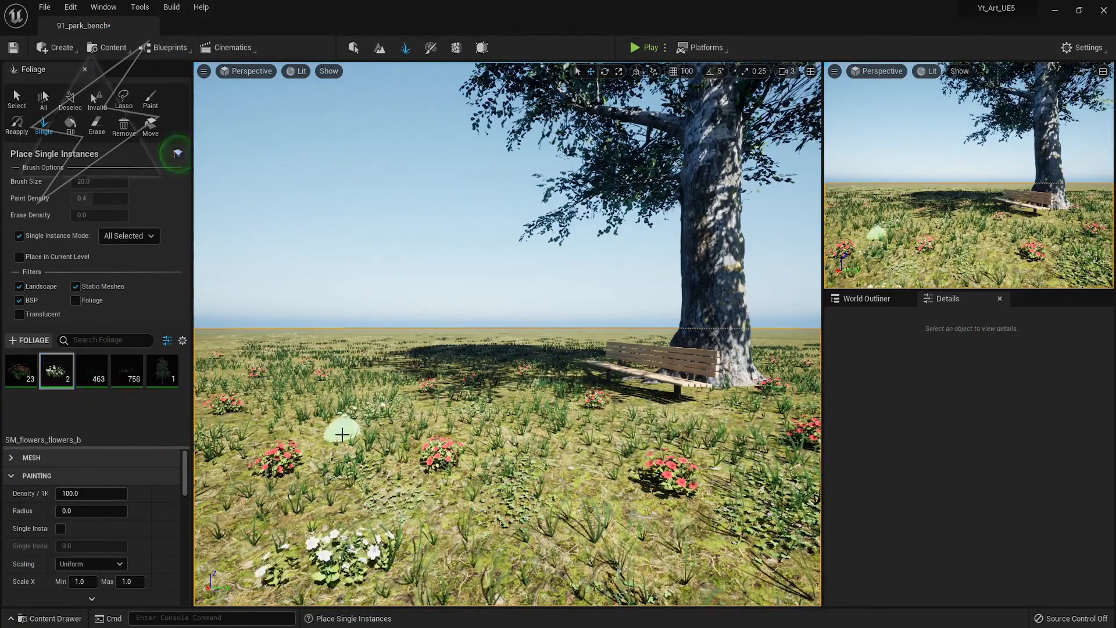
key(F11)
right_drag(351, 433, 363, 588)
key(s)
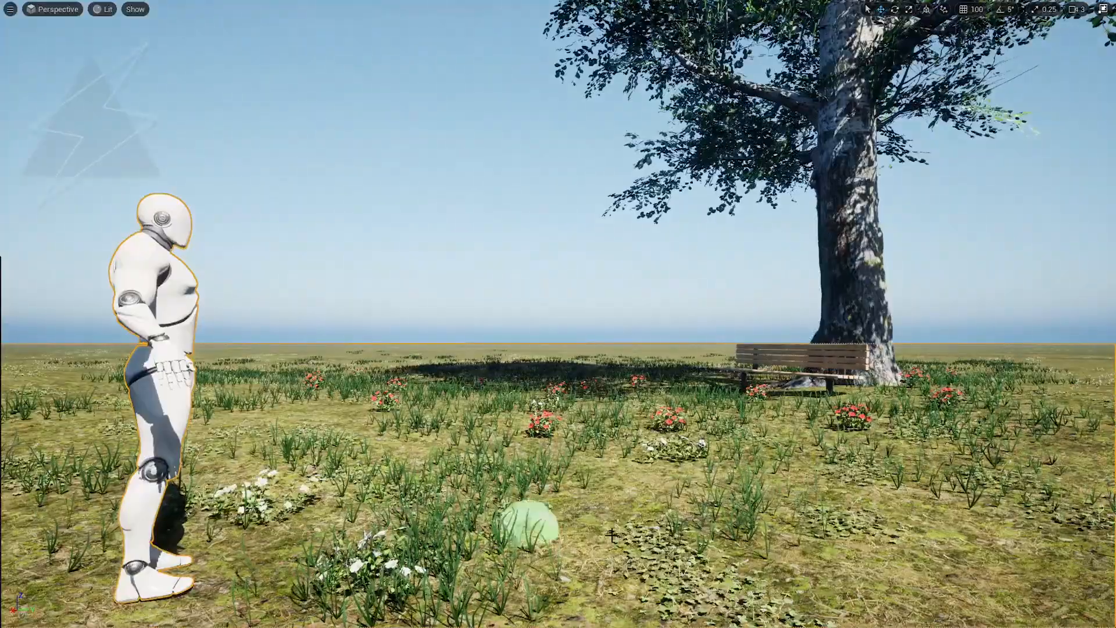
click(611, 526)
click(602, 455)
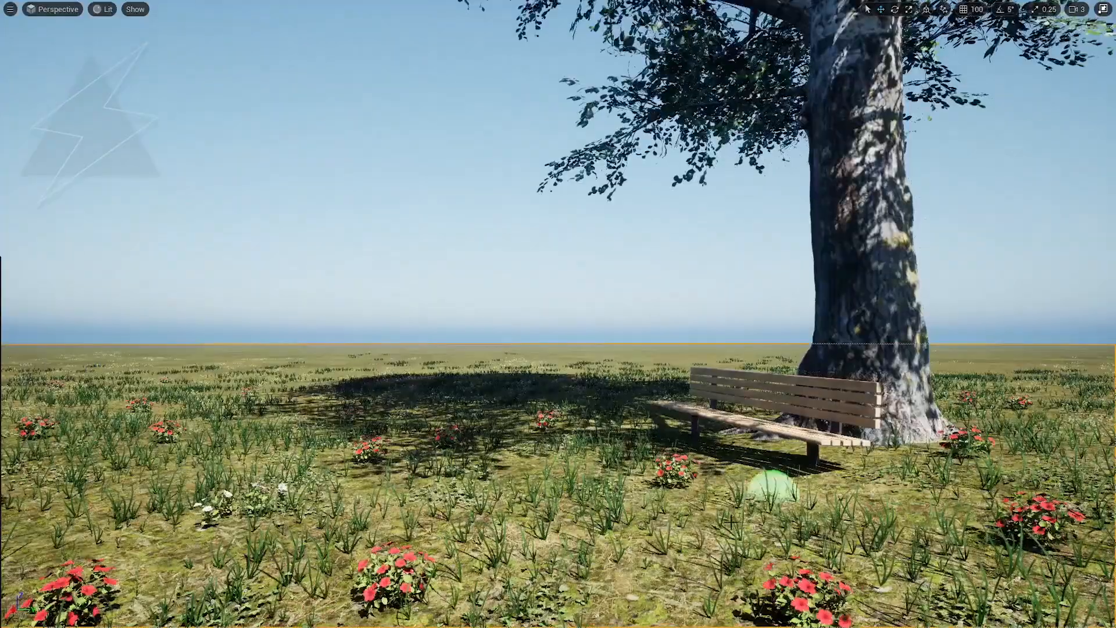
Place more single SM_flowers_flowers_b clumps between the red flowers on both sides of the bench
click(590, 540)
click(513, 480)
click(218, 434)
click(52, 523)
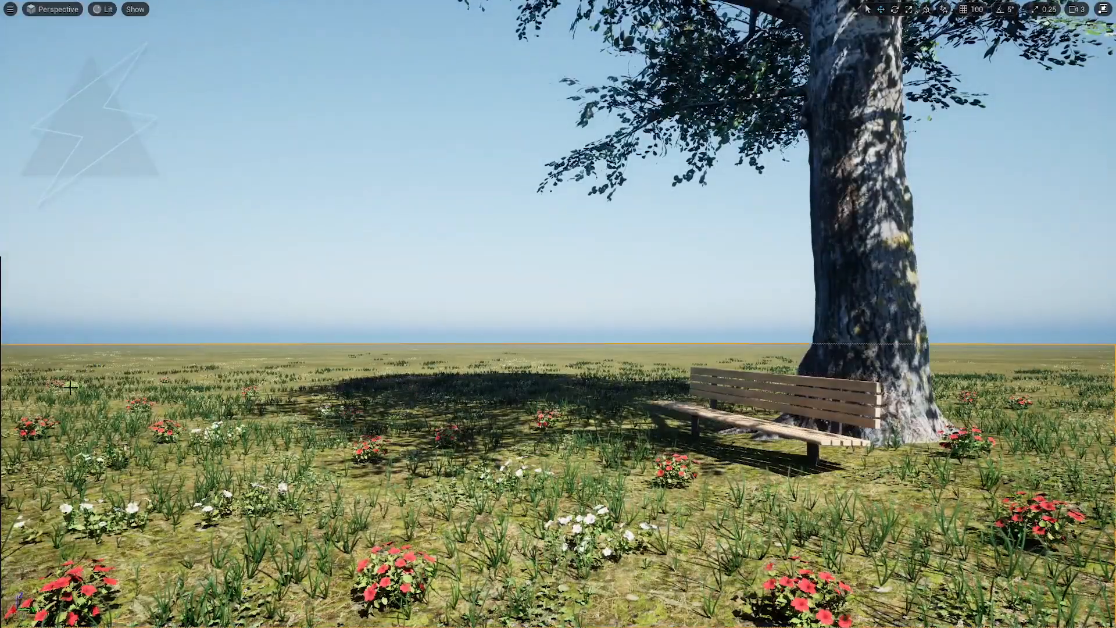
click(921, 507)
click(1092, 451)
click(1077, 416)
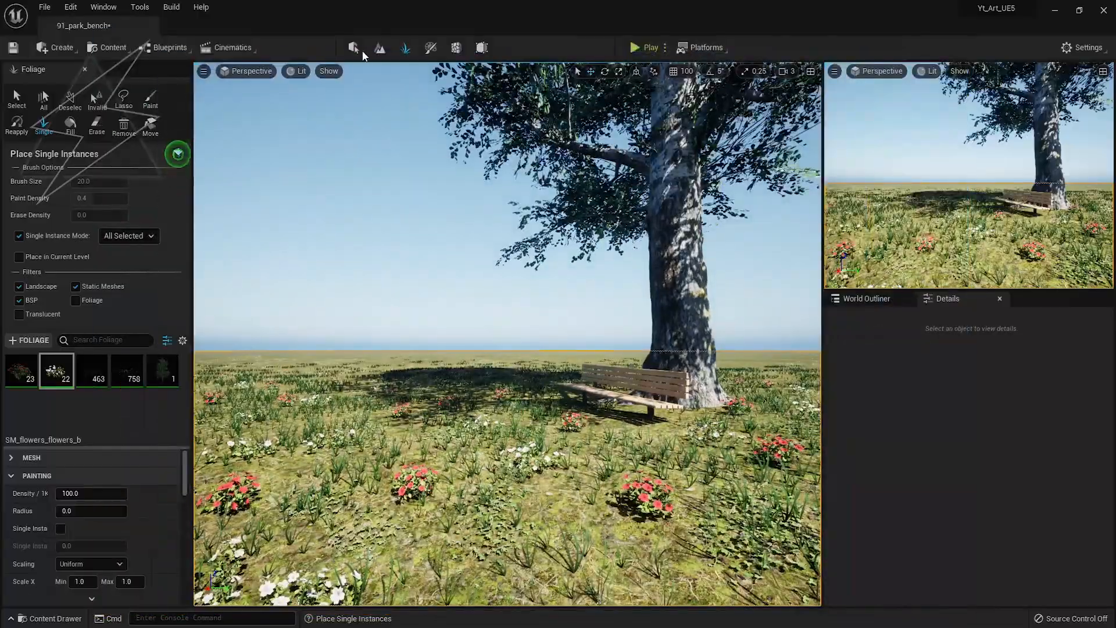
Leave foliage editing for selection mode and save the level
click(354, 49)
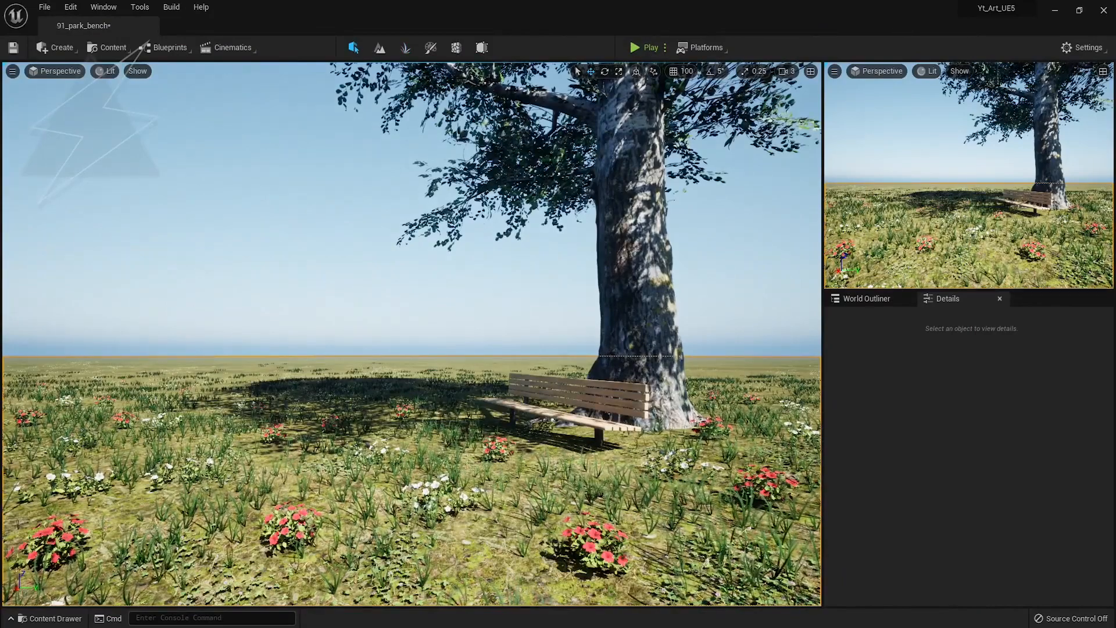
key(ctrl+s)
right_drag(455, 343, 463, 336)
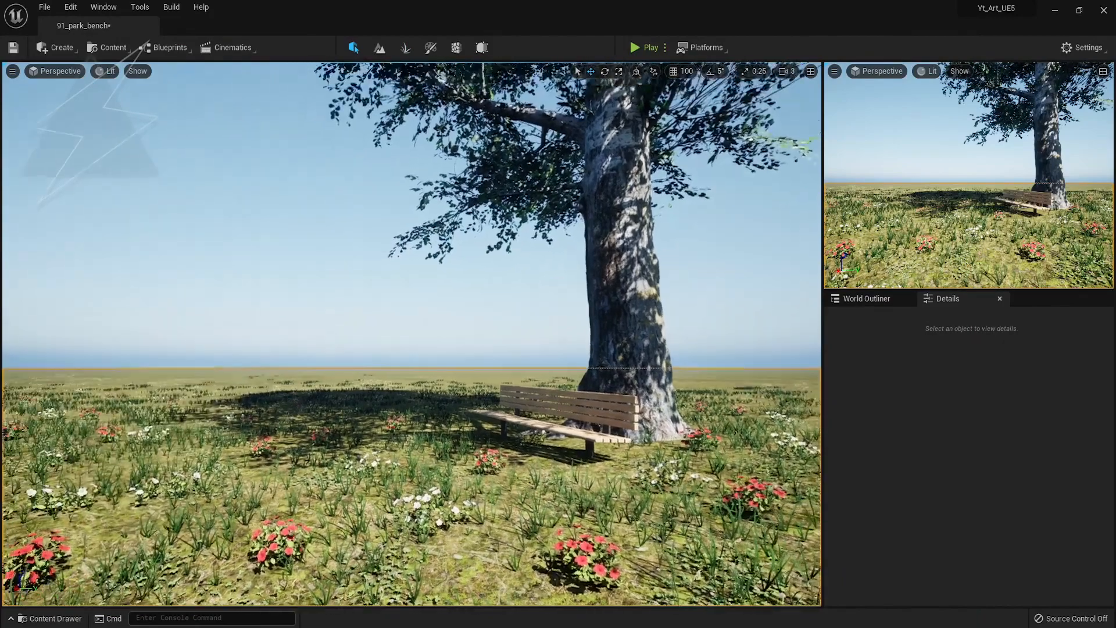
Set the exponential height fog's density to 0.05 and its height falloff to 0.001
click(876, 300)
click(888, 385)
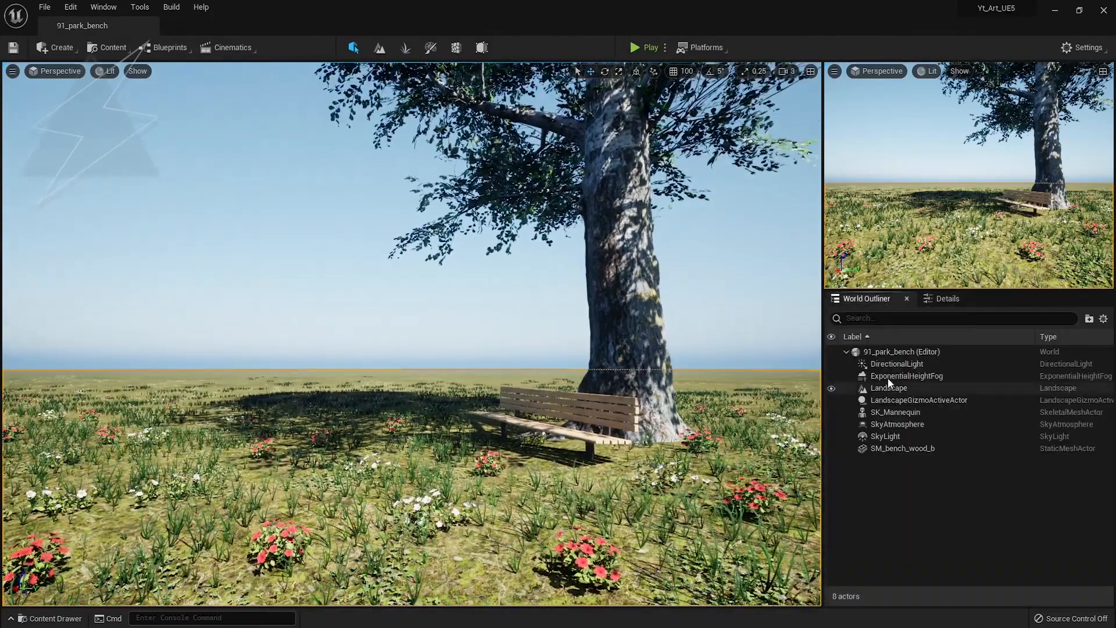
click(953, 300)
scroll(995, 486, up, 6)
drag(931, 519, 972, 519)
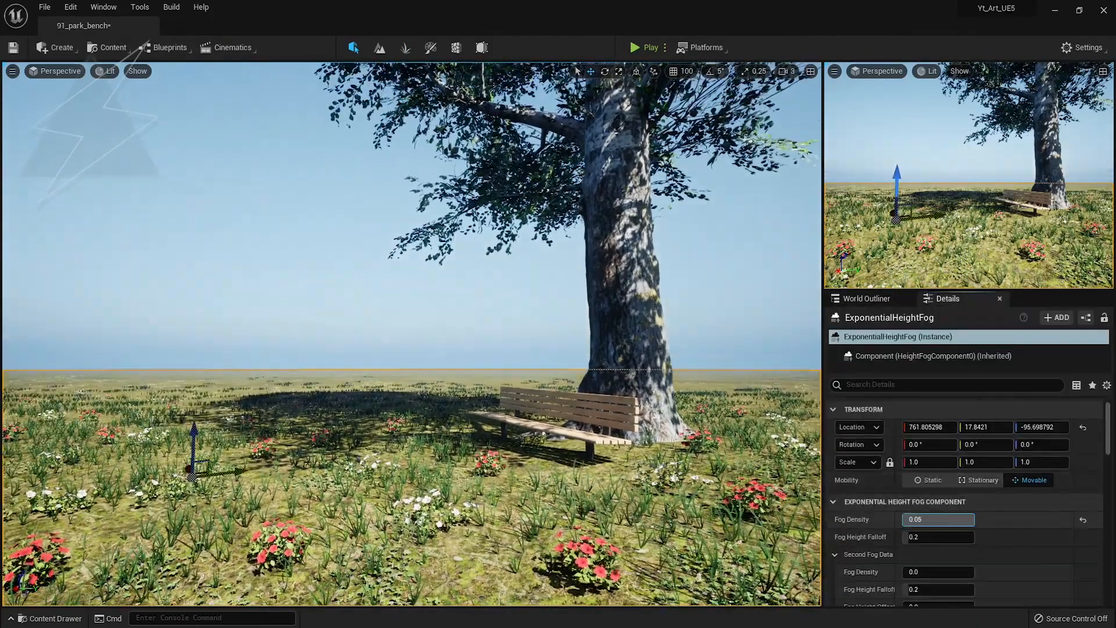
click(916, 536)
text(0.001)
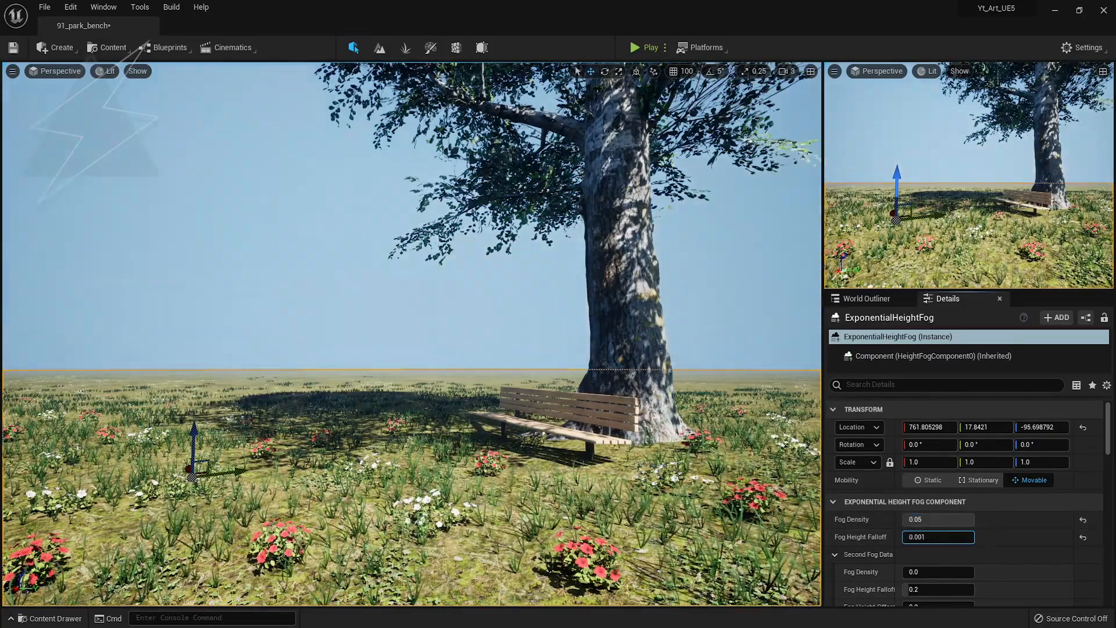
click(588, 356)
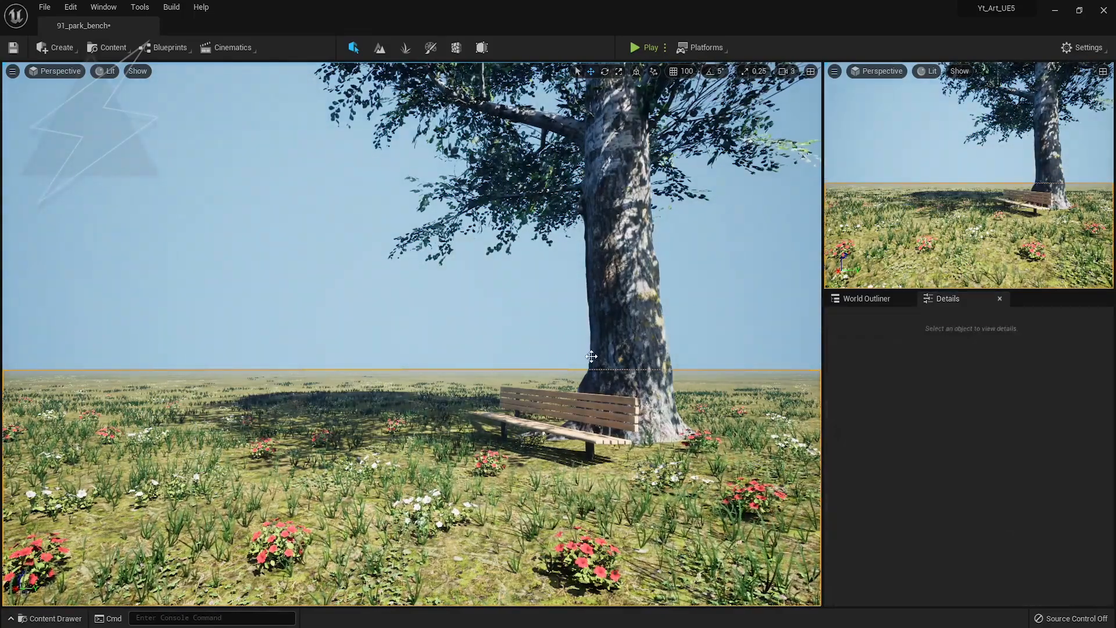
right_drag(638, 405, 647, 398)
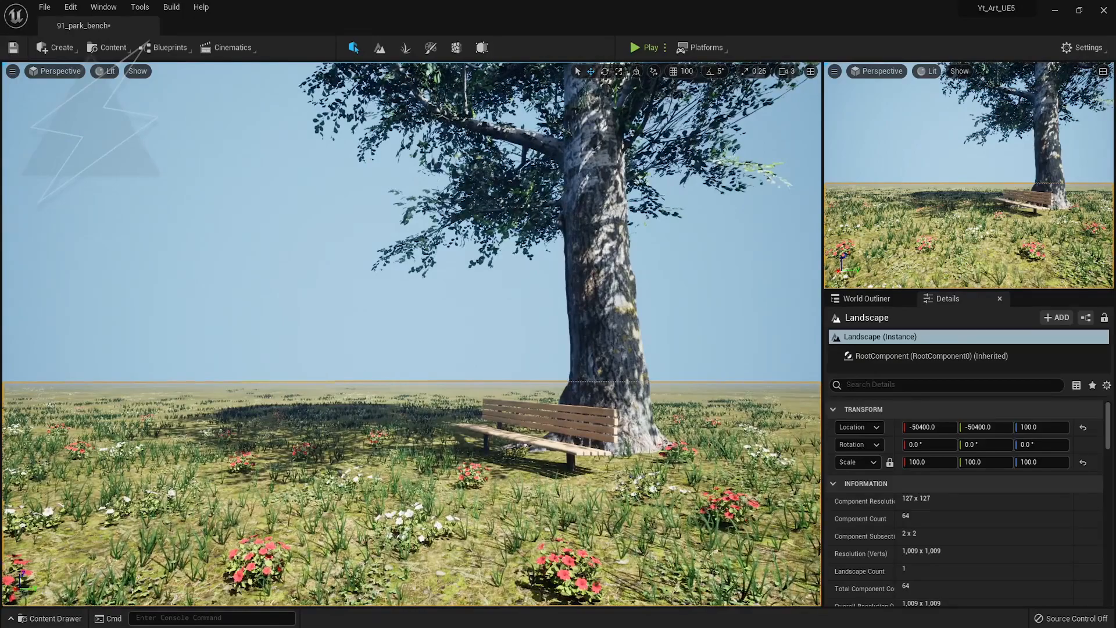
click(474, 378)
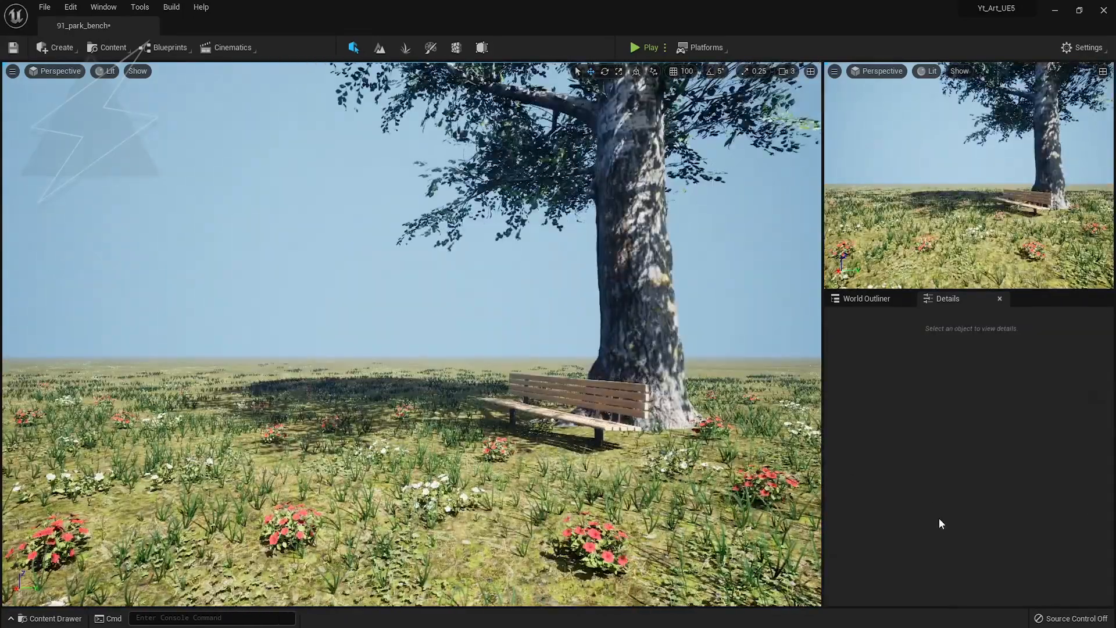
Raise the camera speed to 6 and place the SM_Meadow_Hill_01 mesh far behind the park as a background hill
click(866, 298)
click(907, 376)
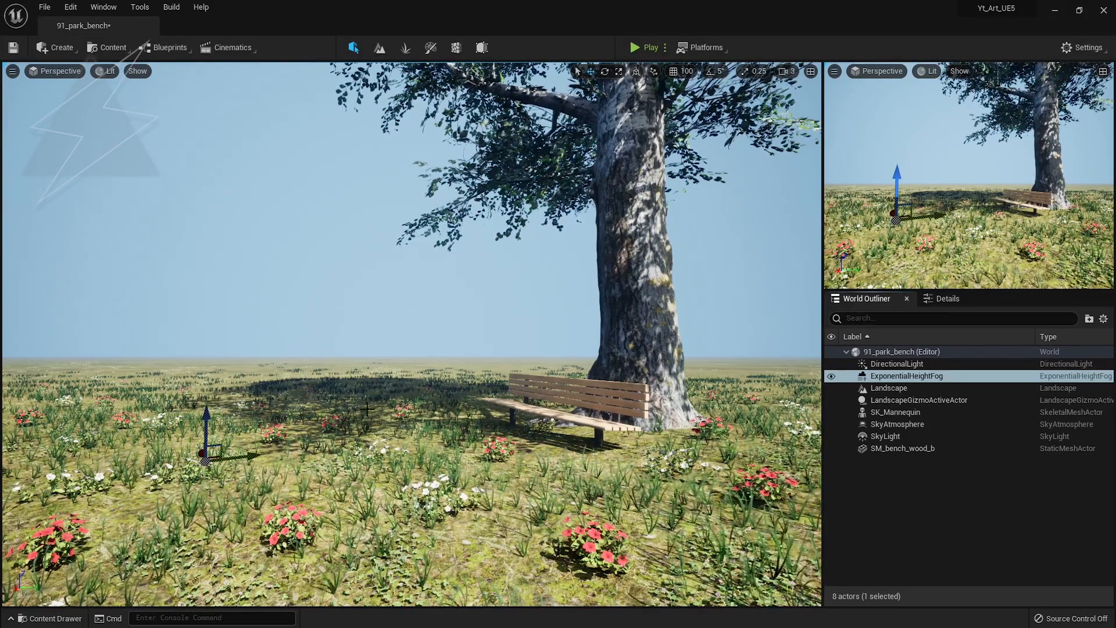
right_drag(366, 409, 358, 404)
key(w)
click(787, 71)
right_drag(427, 368, 302, 350)
key(w)
drag(383, 436, 411, 401)
right_drag(411, 401, 411, 459)
drag(474, 467, 419, 188)
Position and rotate the meadow hill and duplicate it to form a range of three hills behind the tree
drag(456, 138, 455, 161)
drag(498, 206, 718, 207)
right_drag(568, 274, 622, 274)
drag(512, 225, 692, 297)
key(e)
right_drag(570, 291, 697, 291)
key(w)
alt+drag(152, 285, 565, 369)
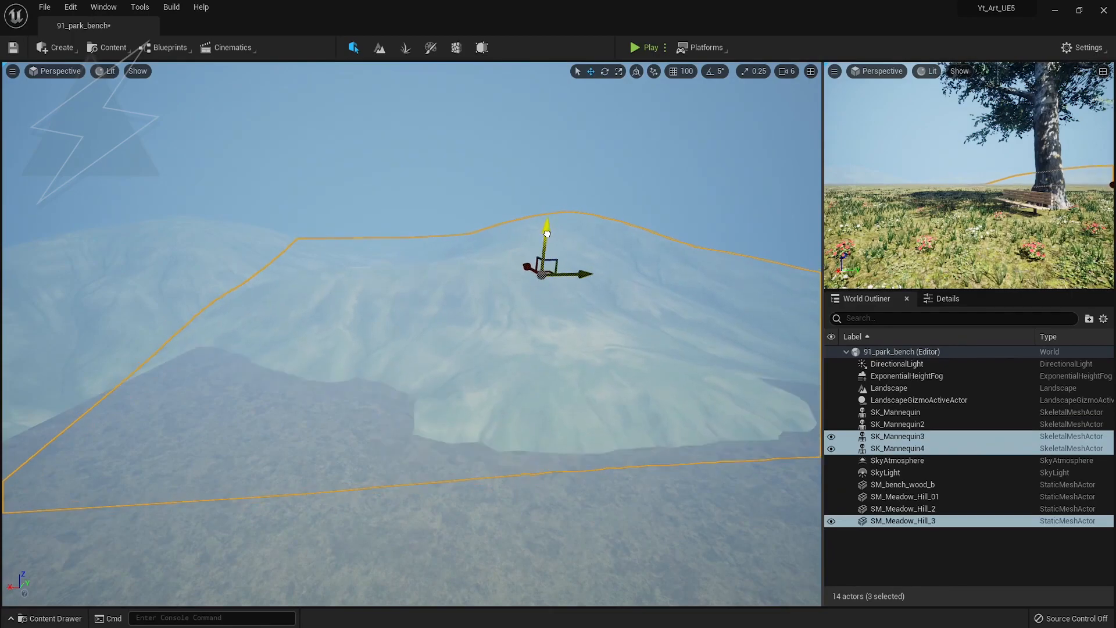
click(105, 247)
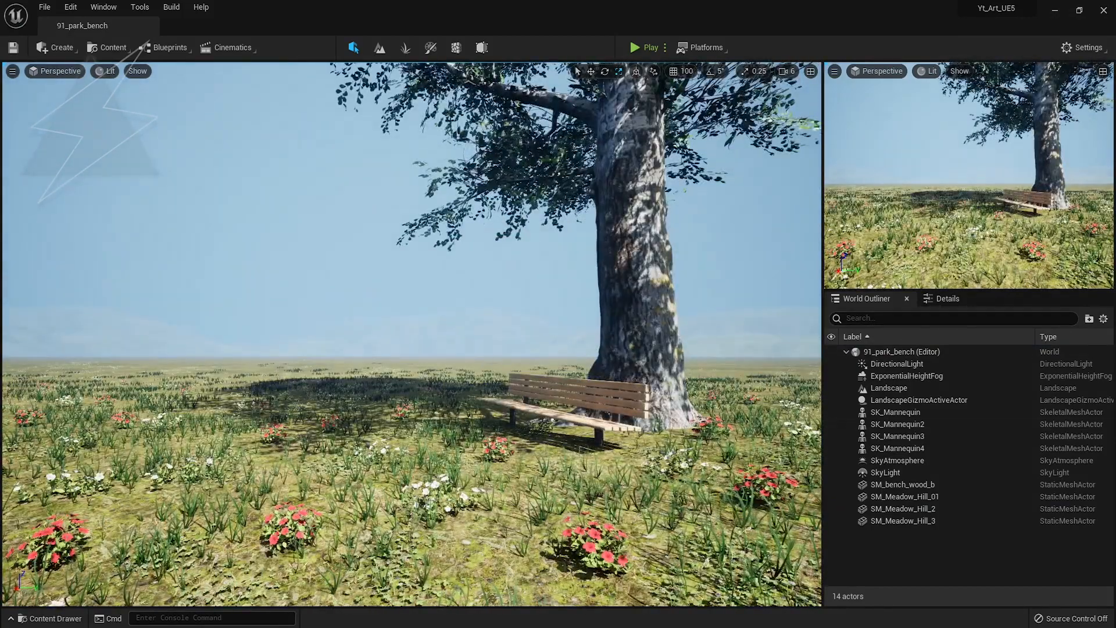
Set the exponential height fog's height falloff to about 0.209 and save the level
click(900, 377)
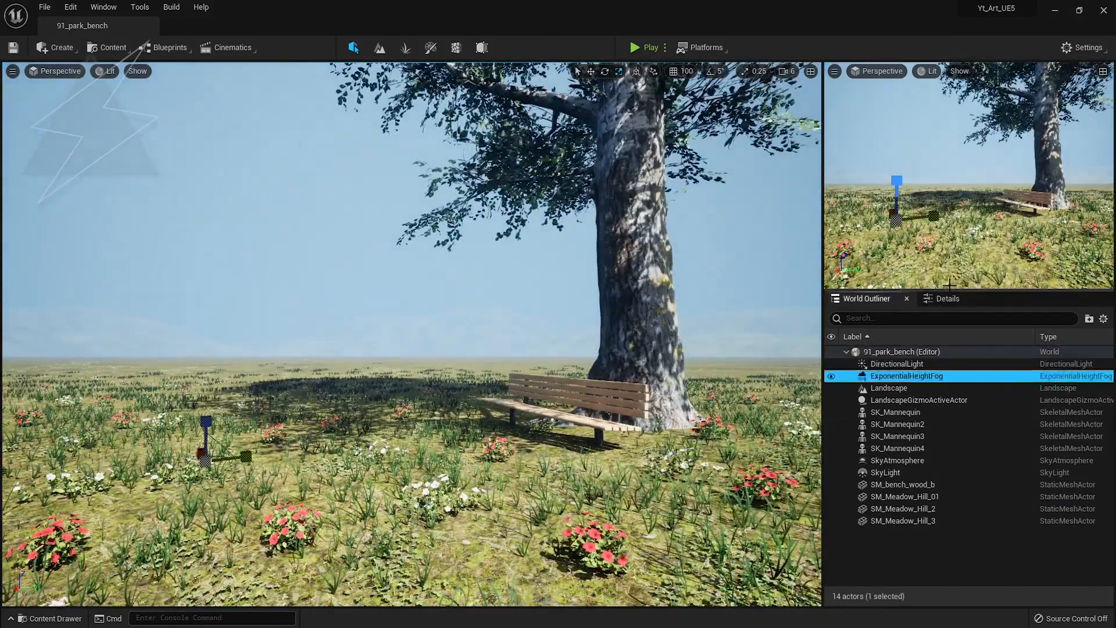
click(947, 298)
click(963, 539)
drag(962, 537, 910, 536)
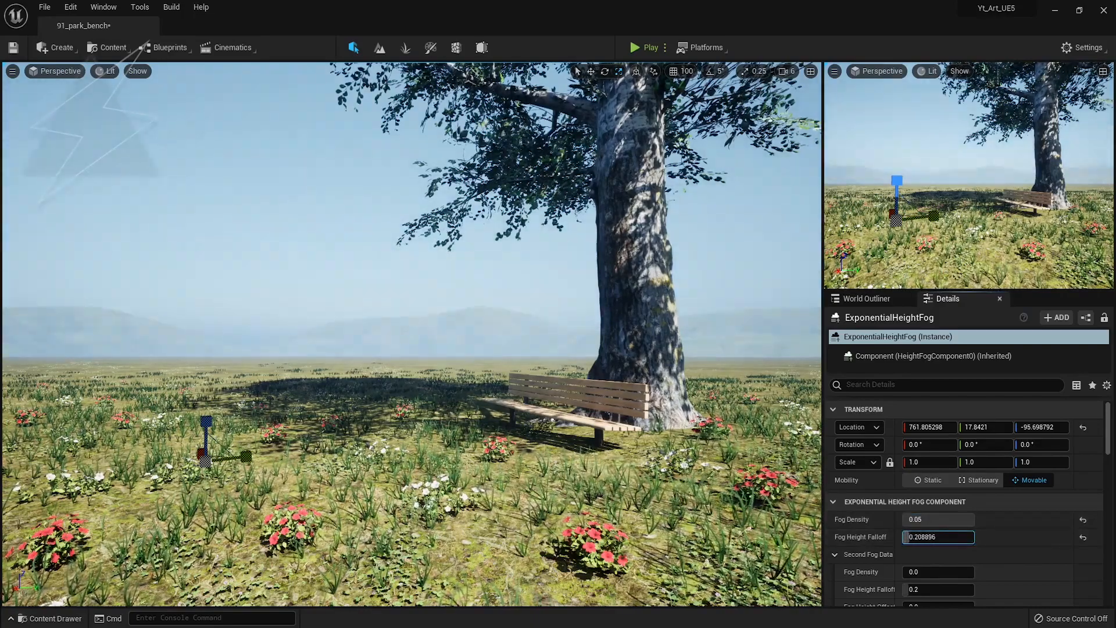
key(ctrl+s)
Add a volumetric cloud to the scene and raise its layer bottom altitude to about 16.74
click(58, 47)
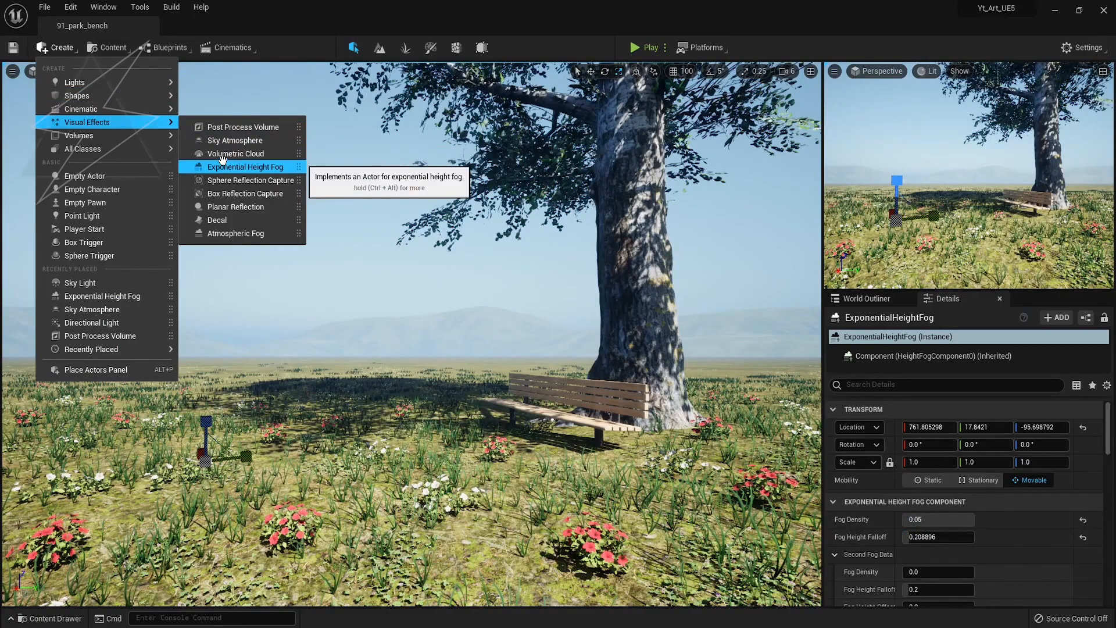
click(233, 167)
click(935, 519)
text(20)
key(Return)
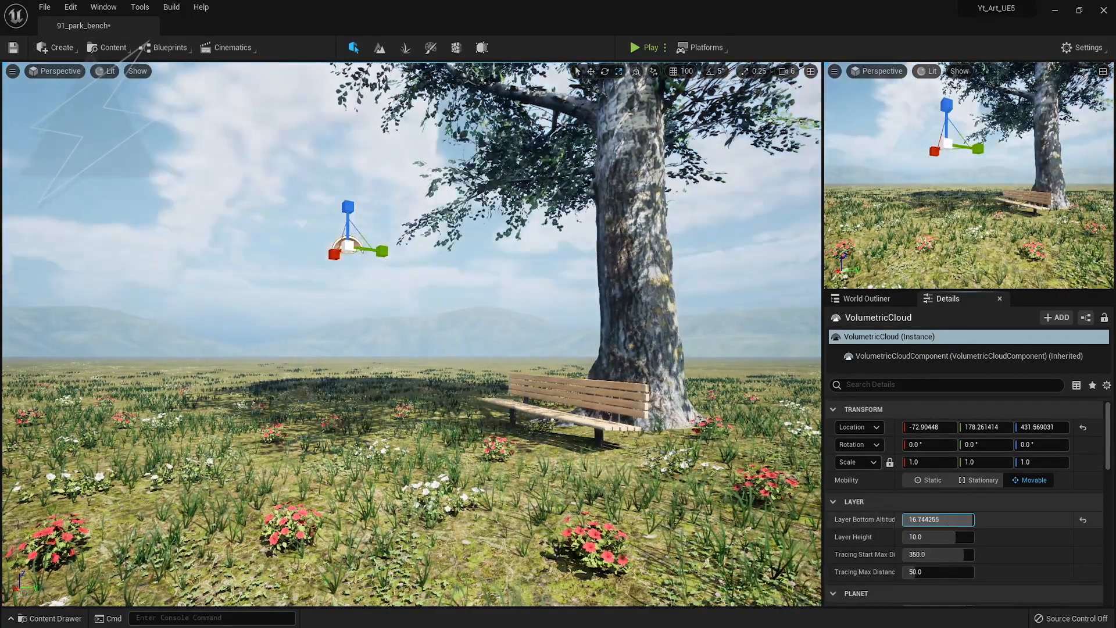
Raise the exponential height fog's height falloff to 2.0 to clear the haze over the hills
click(866, 299)
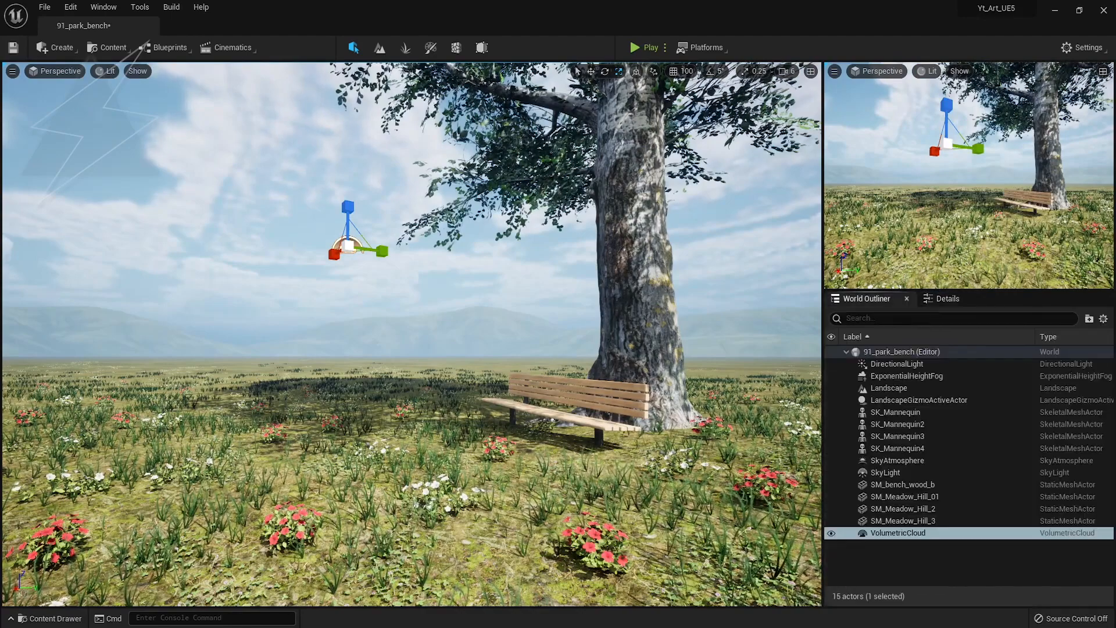
click(872, 376)
click(948, 298)
drag(963, 519, 916, 537)
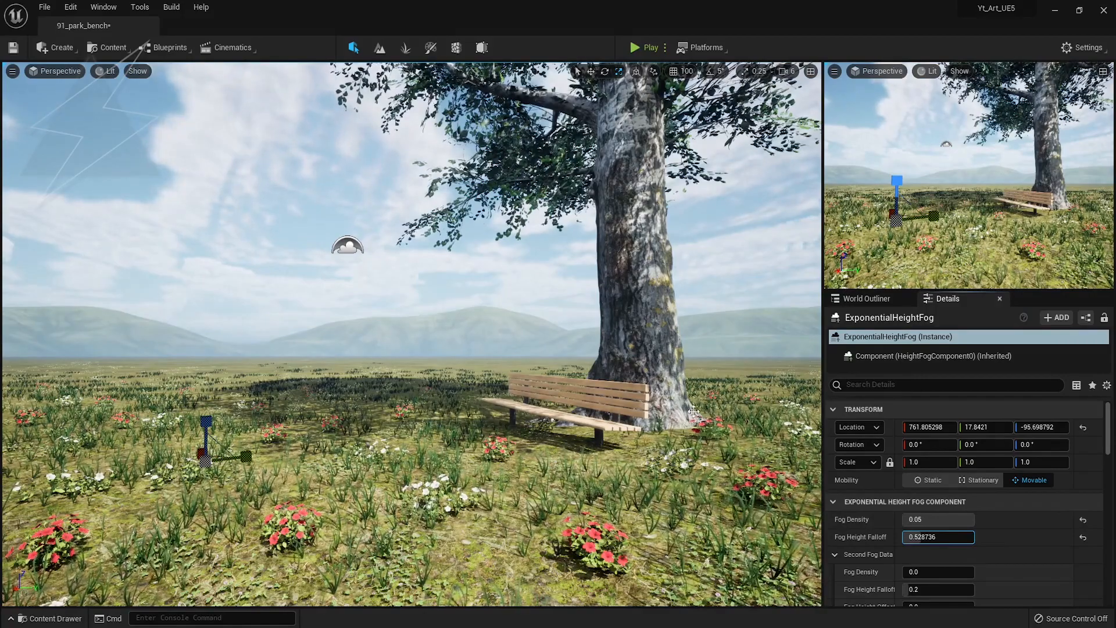
right_drag(258, 357, 281, 331)
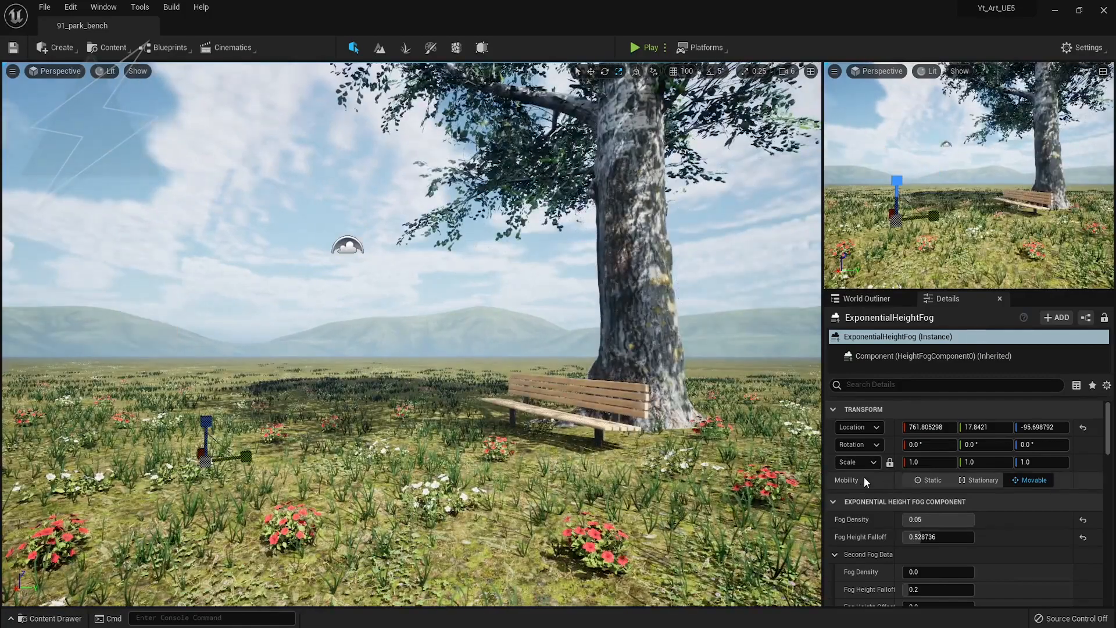
drag(939, 536, 973, 520)
text(5)
key(Return)
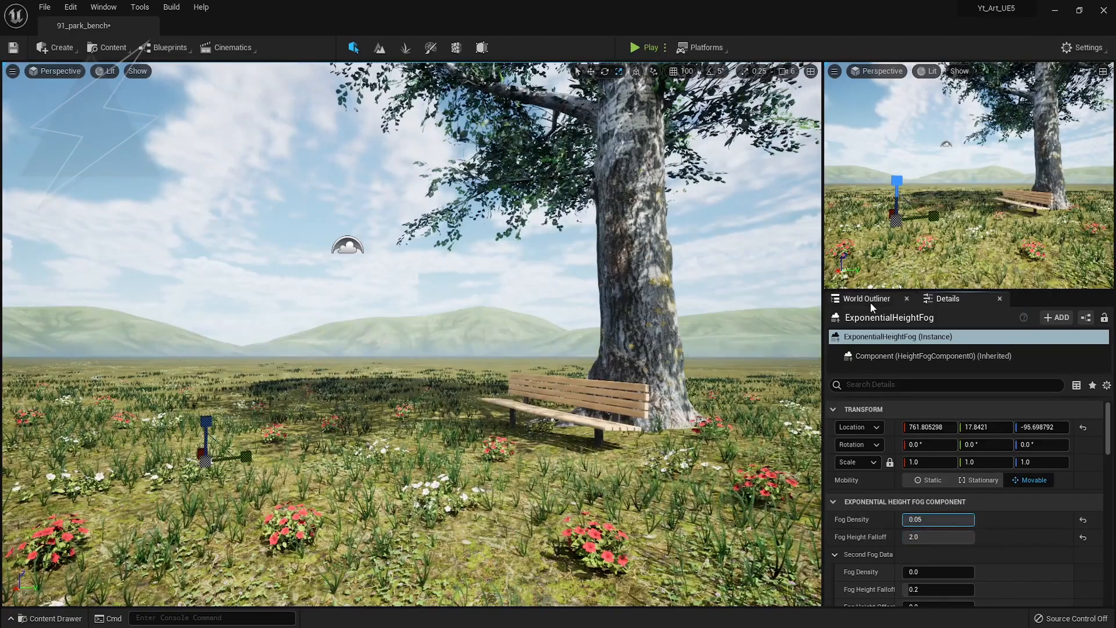
Toggle the volumetric cloud's visibility to compare the sky with and without clouds, leaving the clouds shown
click(869, 298)
click(829, 533)
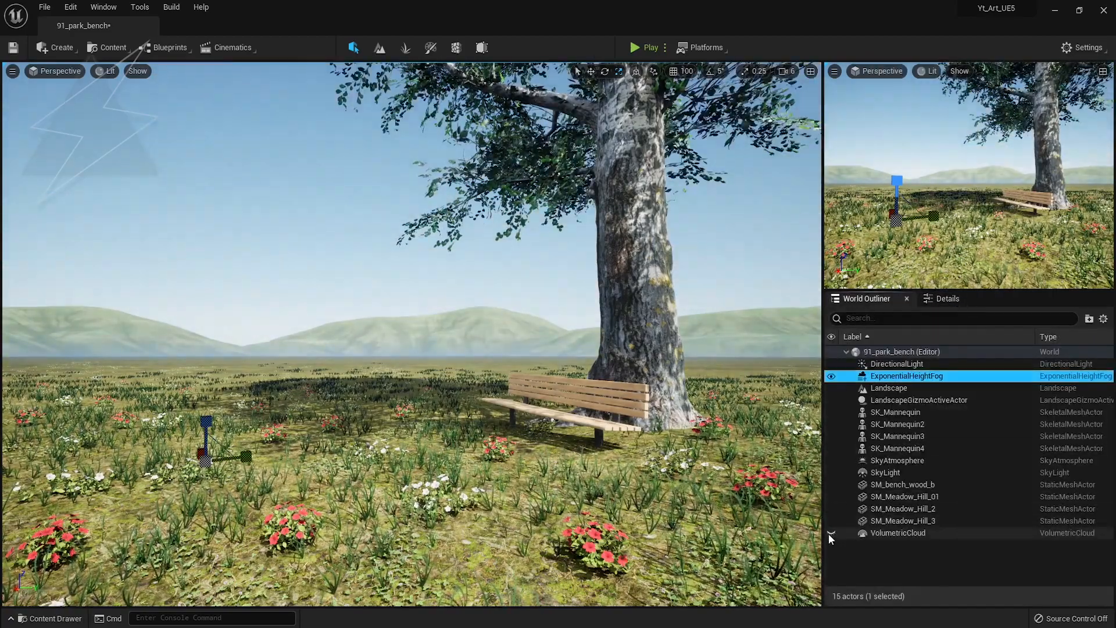
click(831, 533)
click(830, 533)
click(924, 533)
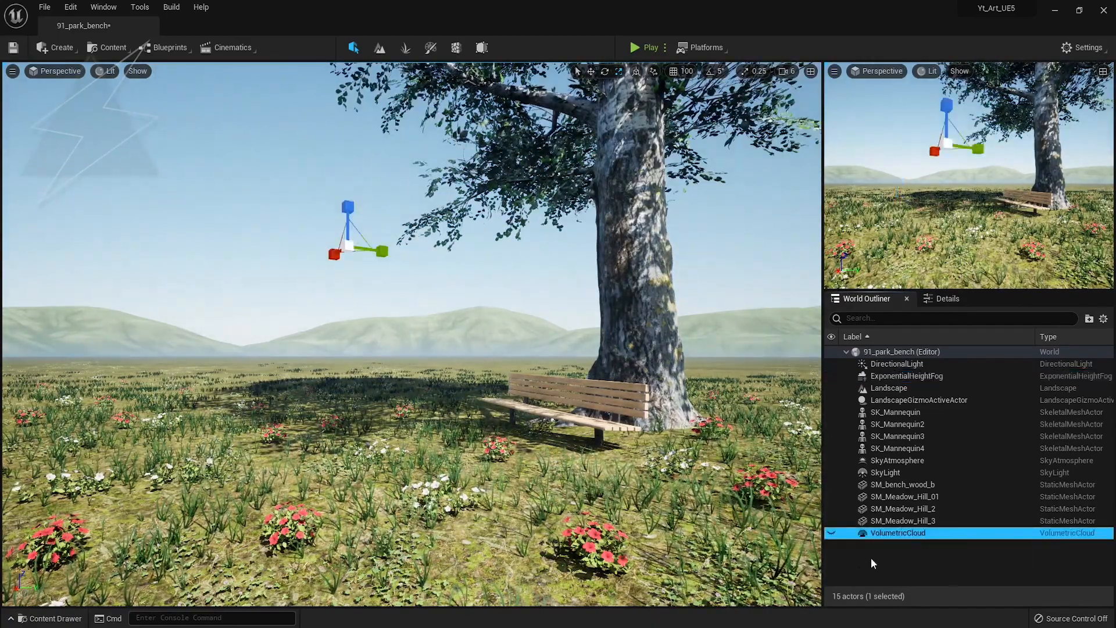
click(831, 532)
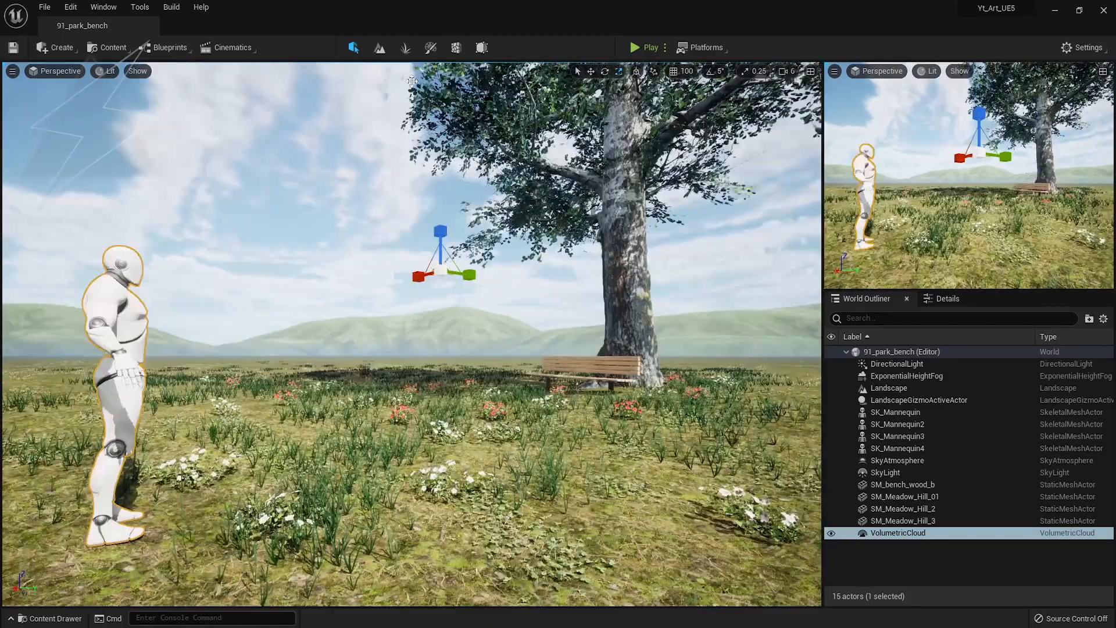
Activate SM_flowers_flowers_b and SM_Grass_4 for painting, enlarge the foliage brush to about 1932, and paint the ground beyond the bench
click(406, 47)
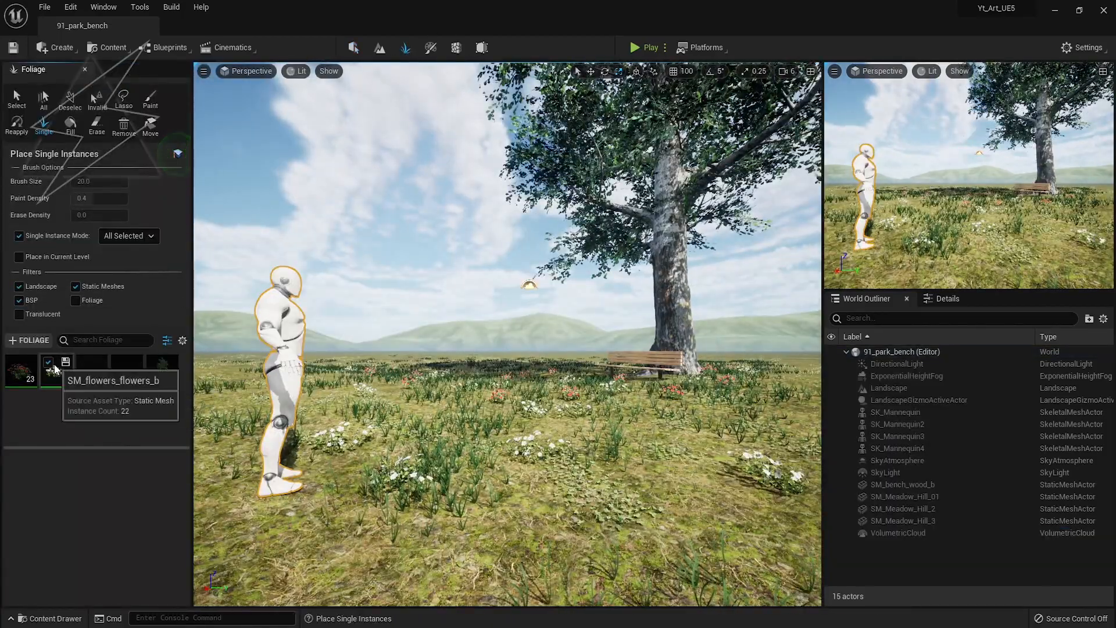
click(151, 99)
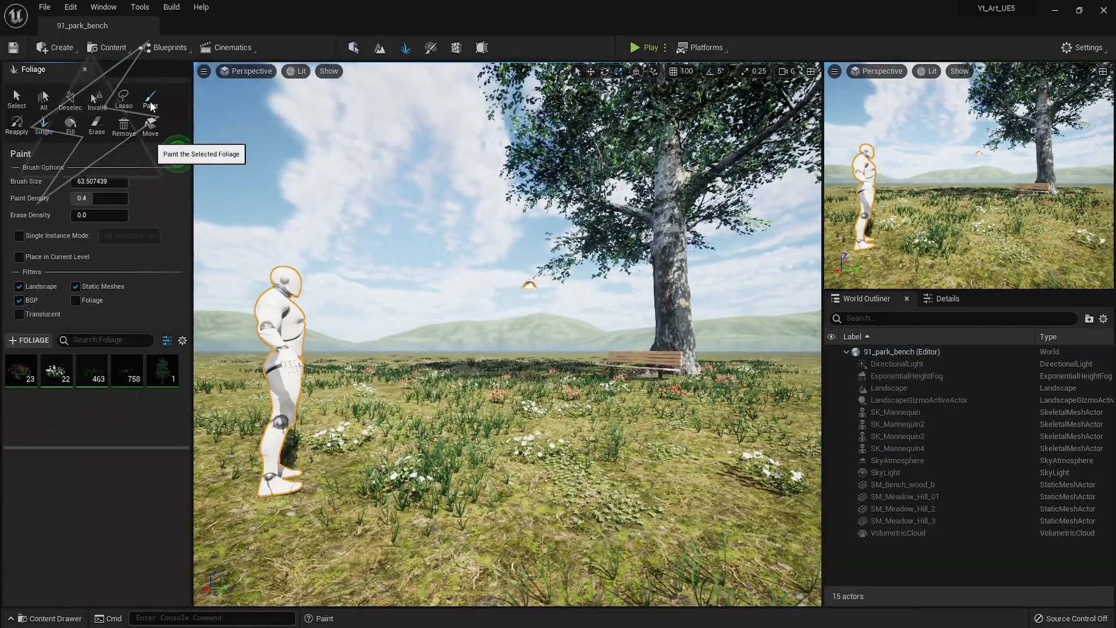
right_drag(465, 390, 458, 454)
key(w)
click(513, 428)
key(bracketright)
key(bracketright)
mouse_move(490, 427)
mouse_down()
mouse_move(680, 416)
mouse_move(300, 311)
mouse_up()
Cover more of the distant landscape toward the hills with white flowers and grass, and return to the saved mannequin view
key(1)
right_drag(399, 351, 401, 407)
key(w)
mouse_move(599, 424)
mouse_down()
mouse_move(728, 323)
mouse_move(550, 256)
mouse_up()
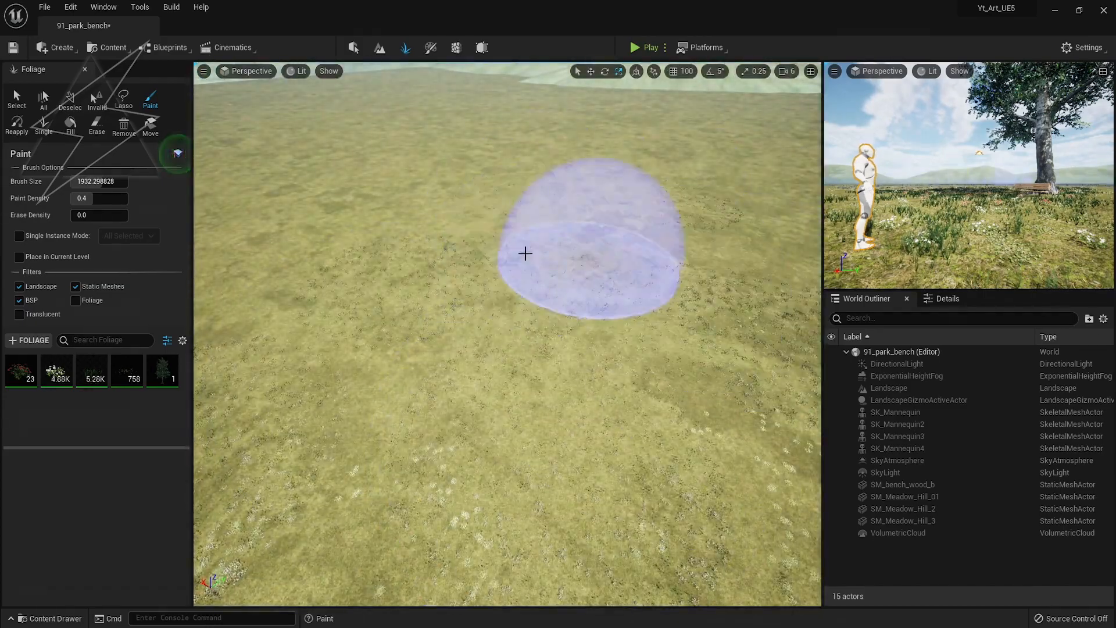
key(1)
key(w)
mouse_move(576, 343)
right_down()
mouse_move(552, 343)
mouse_move(541, 407)
right_up()
drag(418, 489, 643, 281)
key(1)
key(w)
right_drag(566, 228, 552, 291)
drag(483, 426, 585, 289)
key(1)
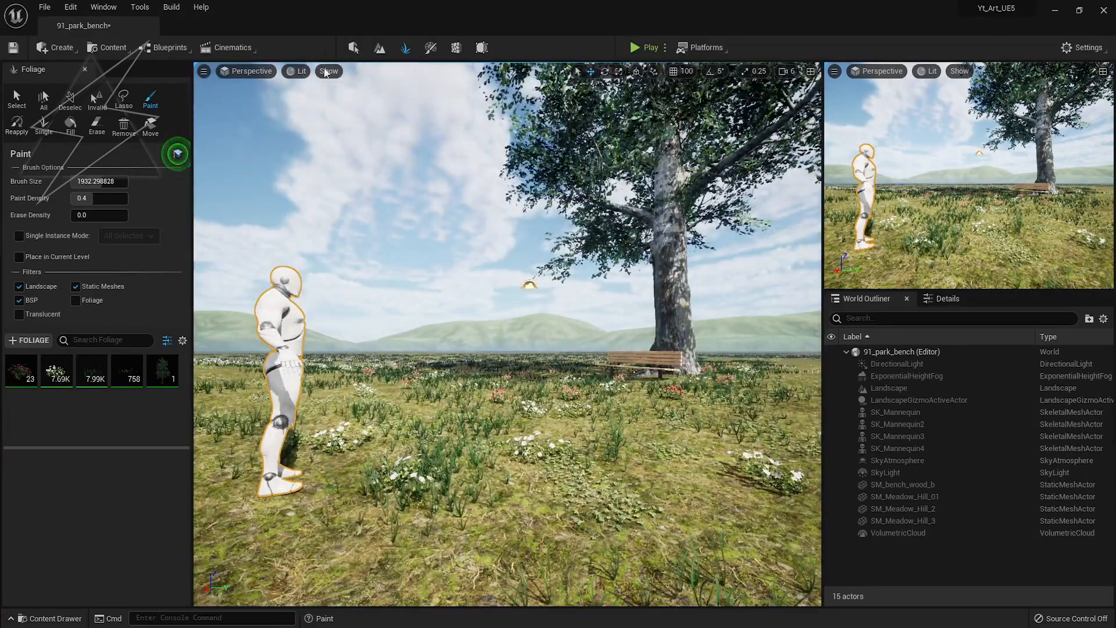
Go to the saved bench close-up, switch from foliage painting to selection mode, and save the 91_park_bench level
key(2)
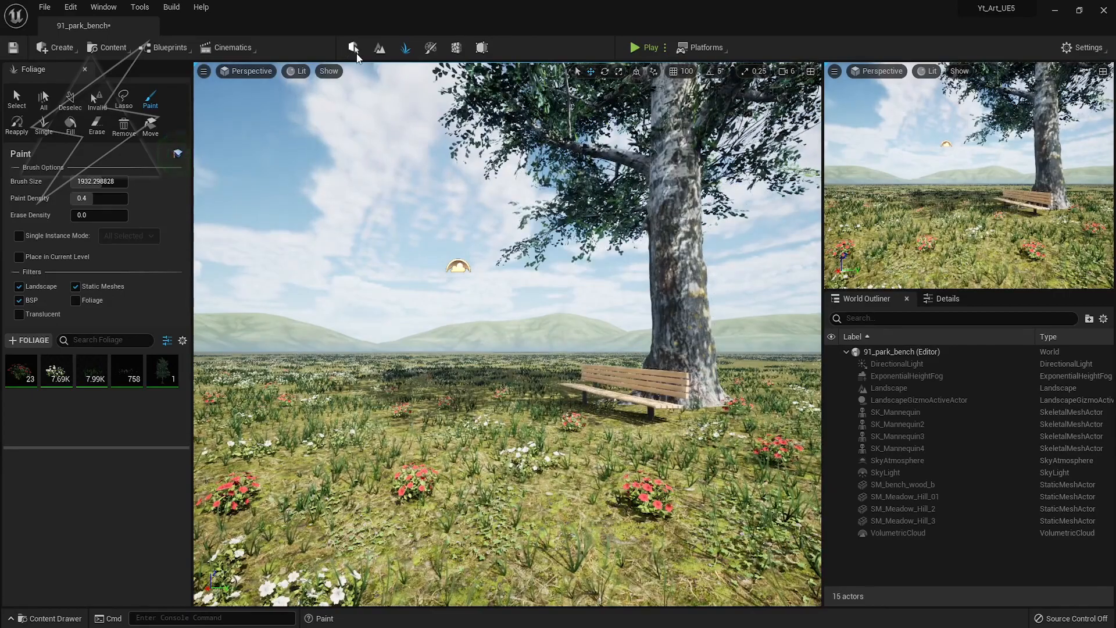
click(354, 50)
key(ctrl+s)
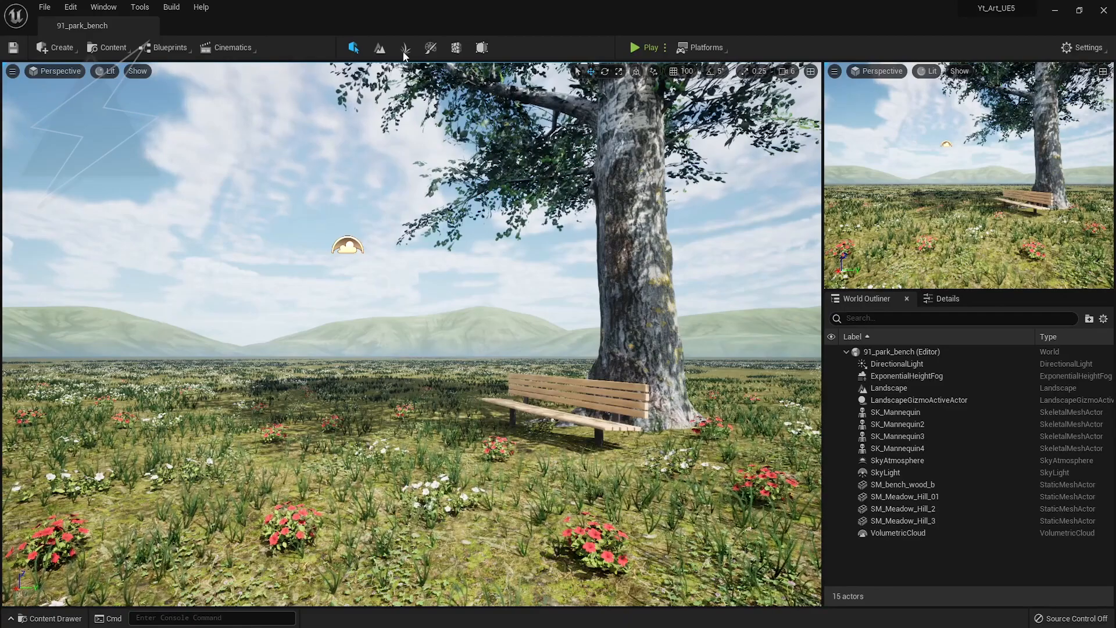
key(shift+3)
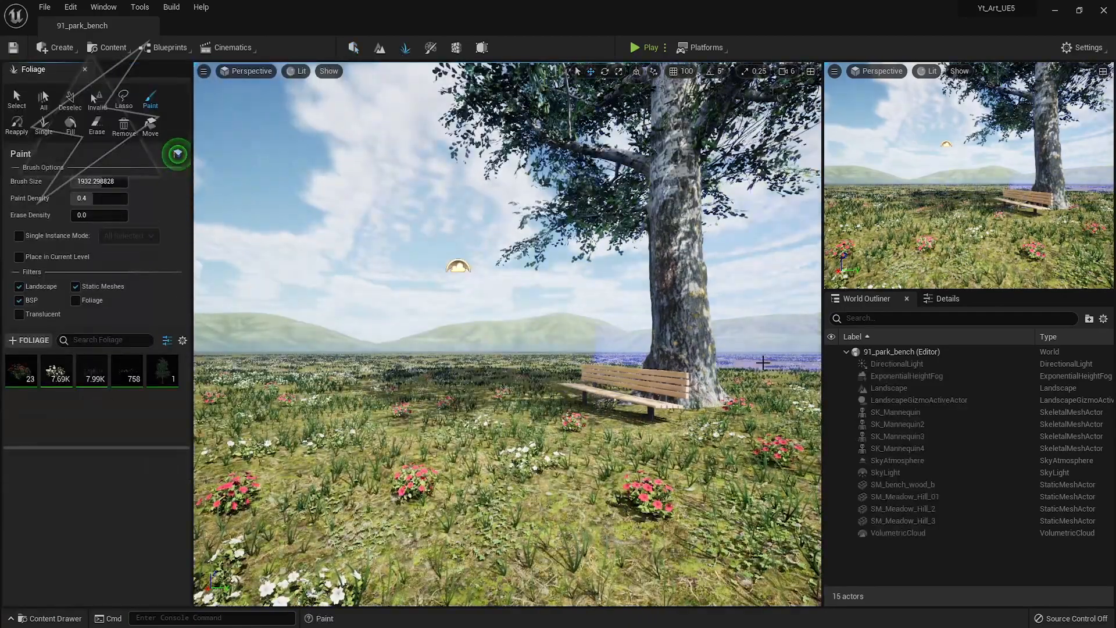
click(353, 48)
key(ctrl+s)
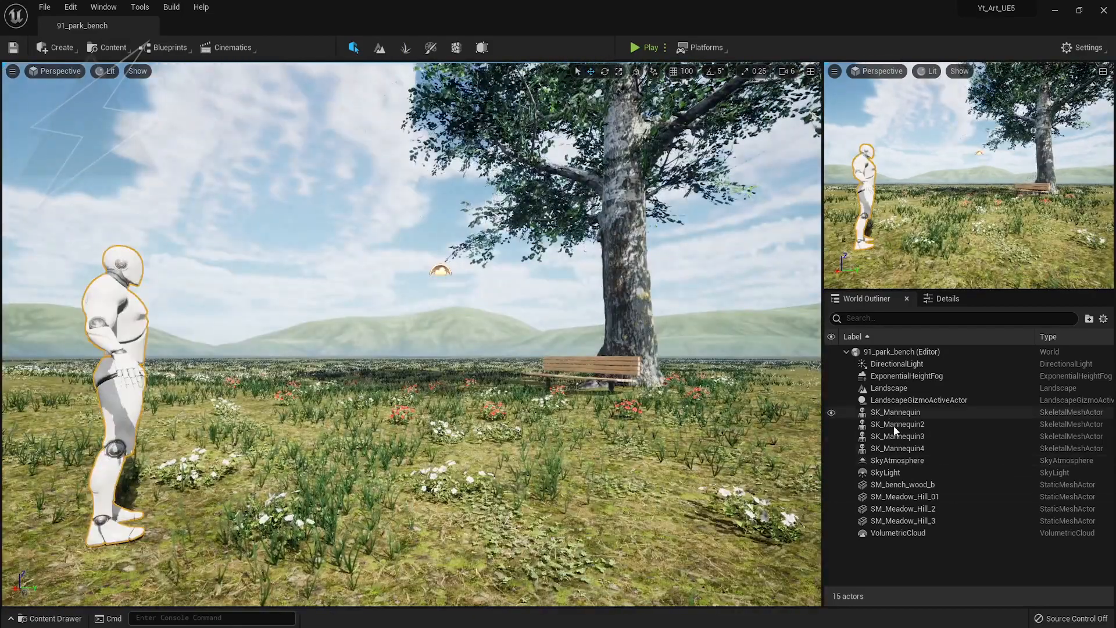
Turn off the SkyLight's real-time capture and light it from an SLS Specified Cubemap using the City texture
click(891, 472)
click(939, 299)
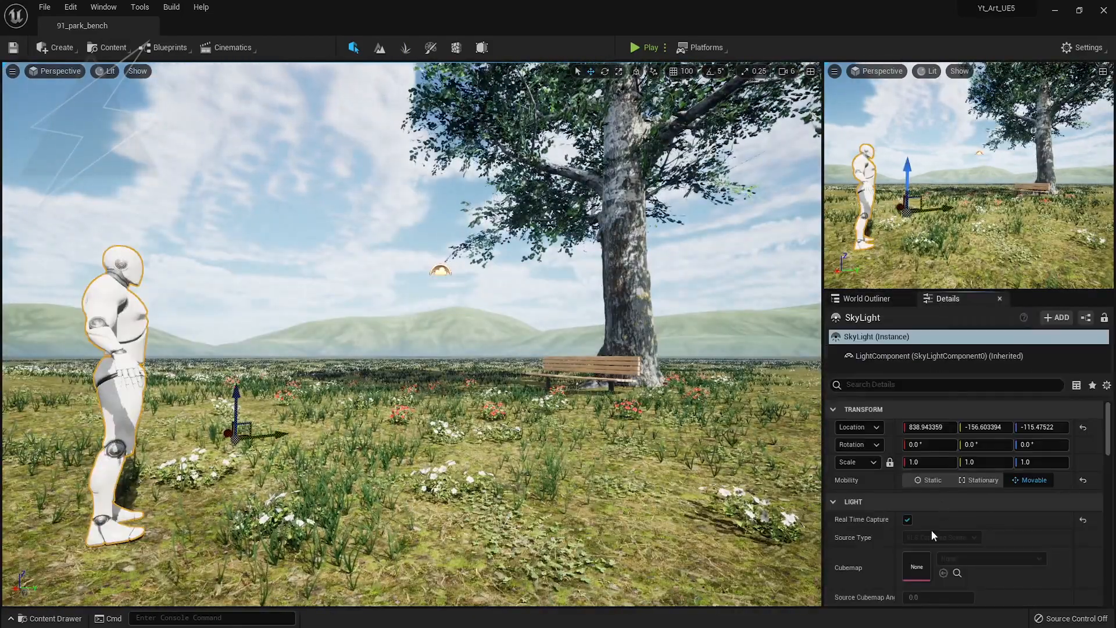
click(954, 558)
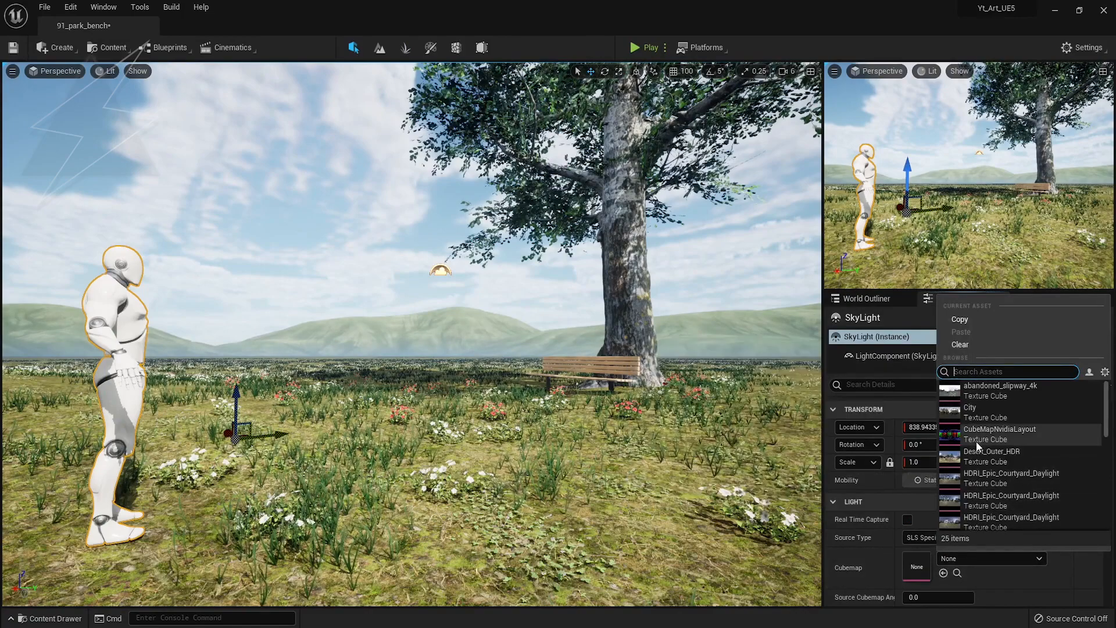
click(982, 407)
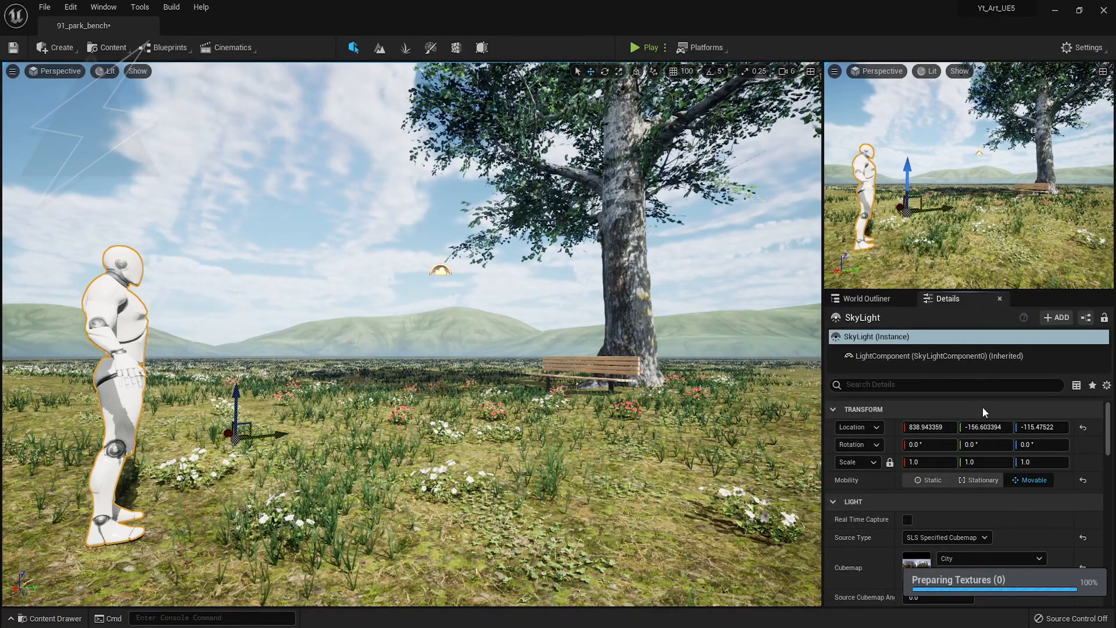
Try the CubeMapNvidiaLayout and TC_HDR01 cubemaps on the SkyLight to compare the ambient lighting
scroll(948, 561, down, 2)
click(954, 500)
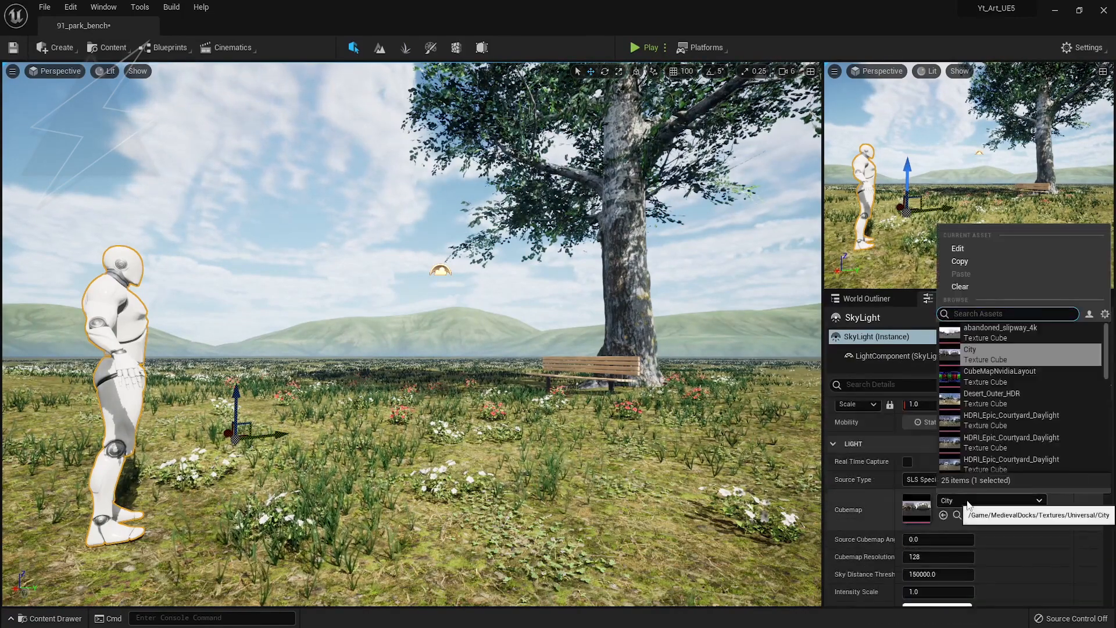
click(986, 378)
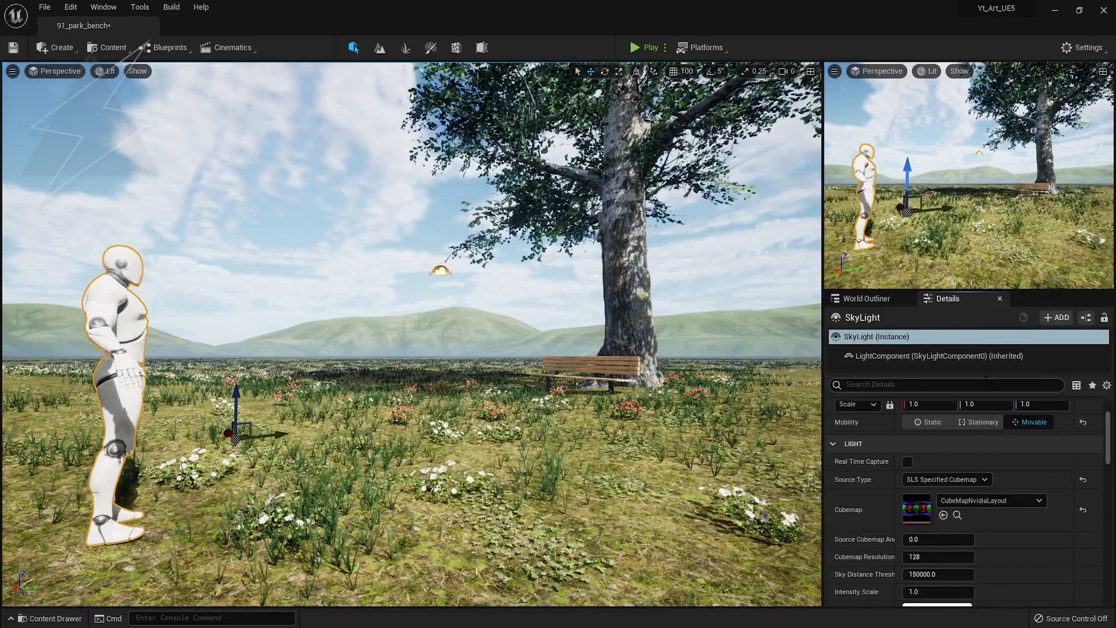
click(965, 500)
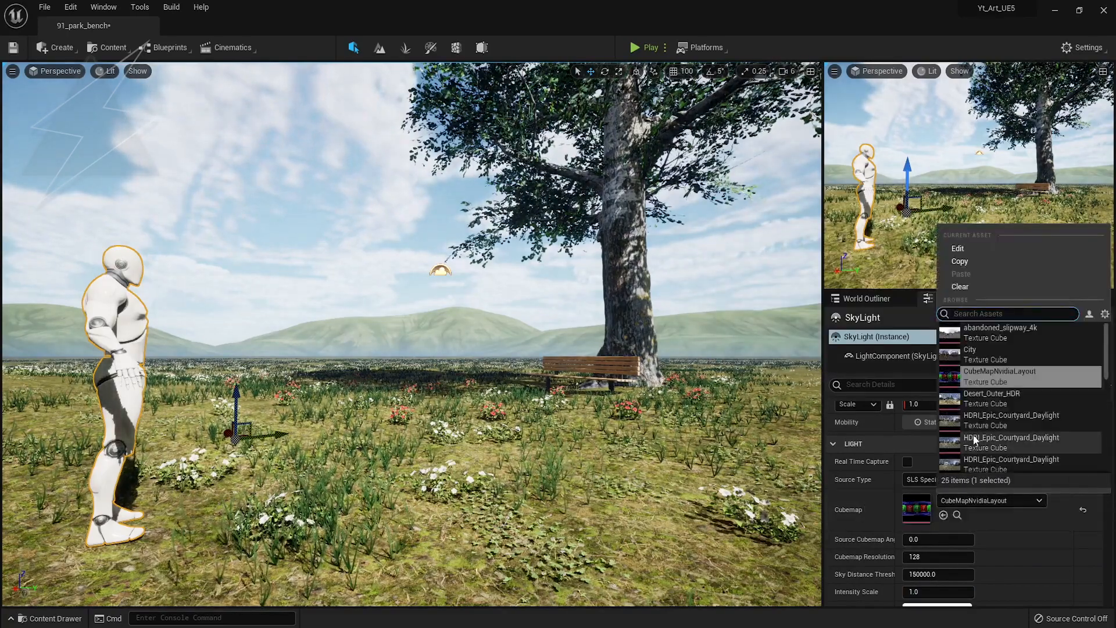
scroll(974, 434, down, 3)
click(979, 416)
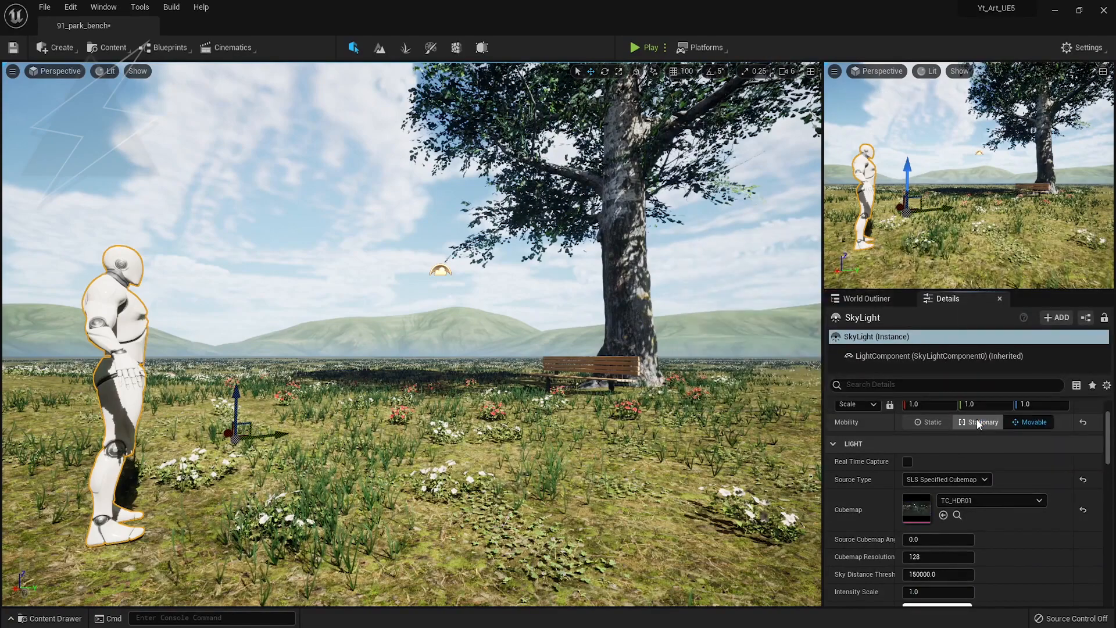
Try further SkyLight cubemaps from the asset list, ending with abandoned_slipway_4k
click(969, 502)
click(975, 456)
click(972, 500)
click(978, 447)
click(979, 501)
scroll(974, 436, up, 7)
click(976, 334)
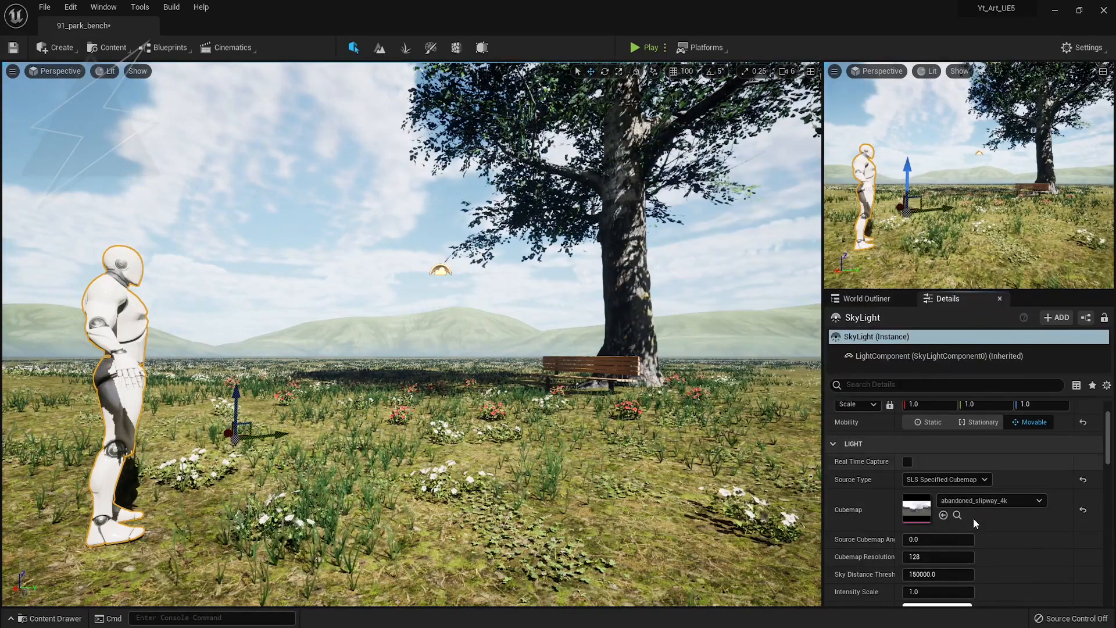
Assign the City cubemap to the SkyLight again and review the lighting on the mannequin and bench
click(982, 500)
click(974, 358)
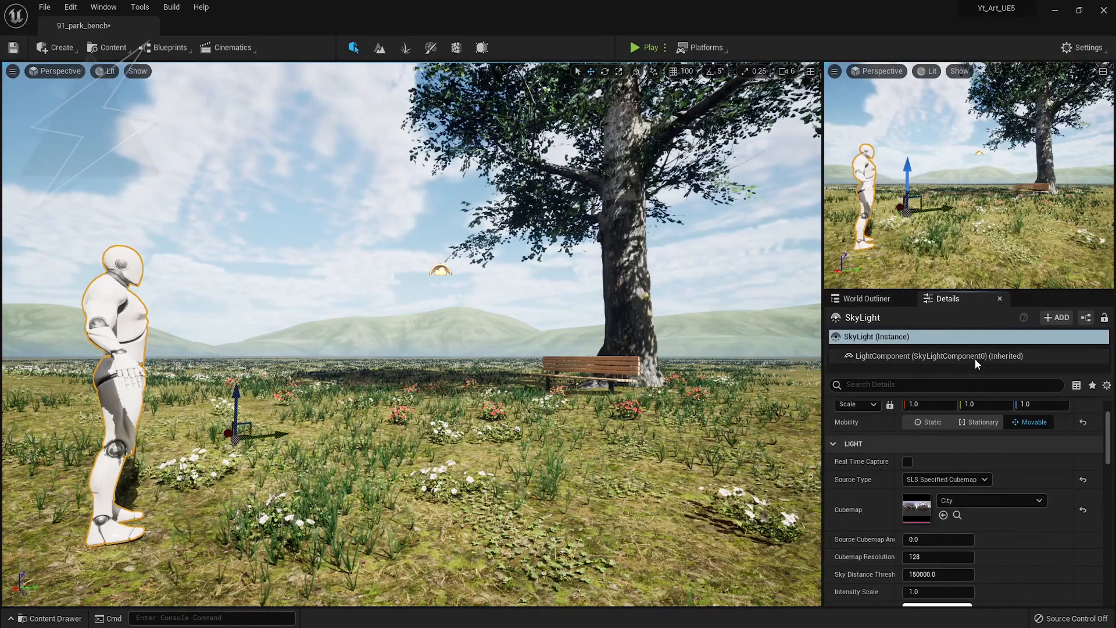
right_drag(659, 436, 677, 451)
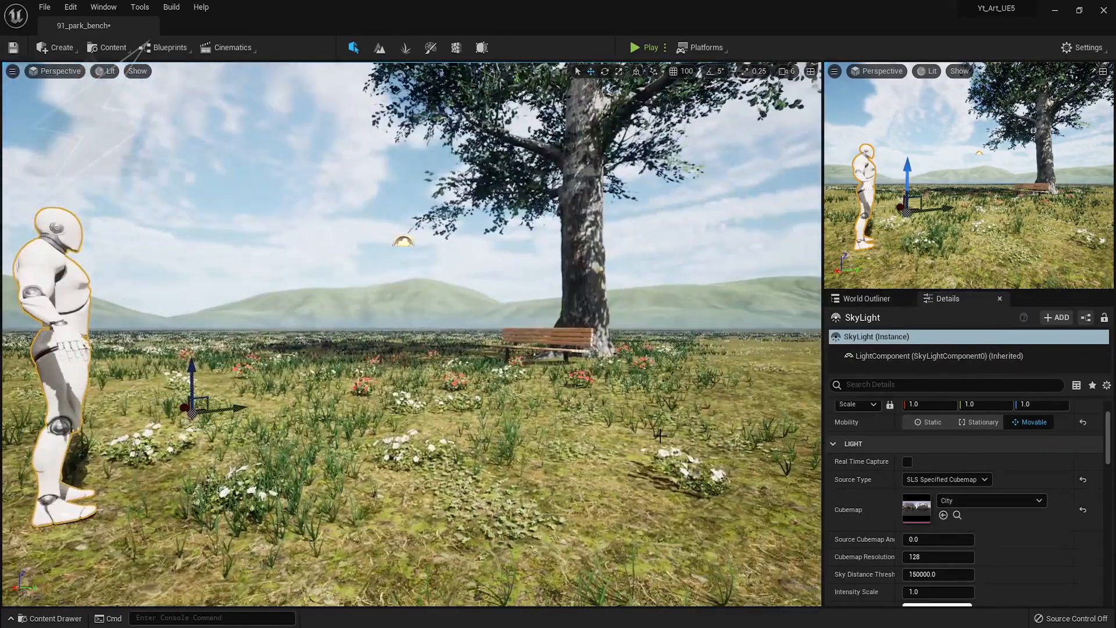
right_drag(591, 441, 573, 428)
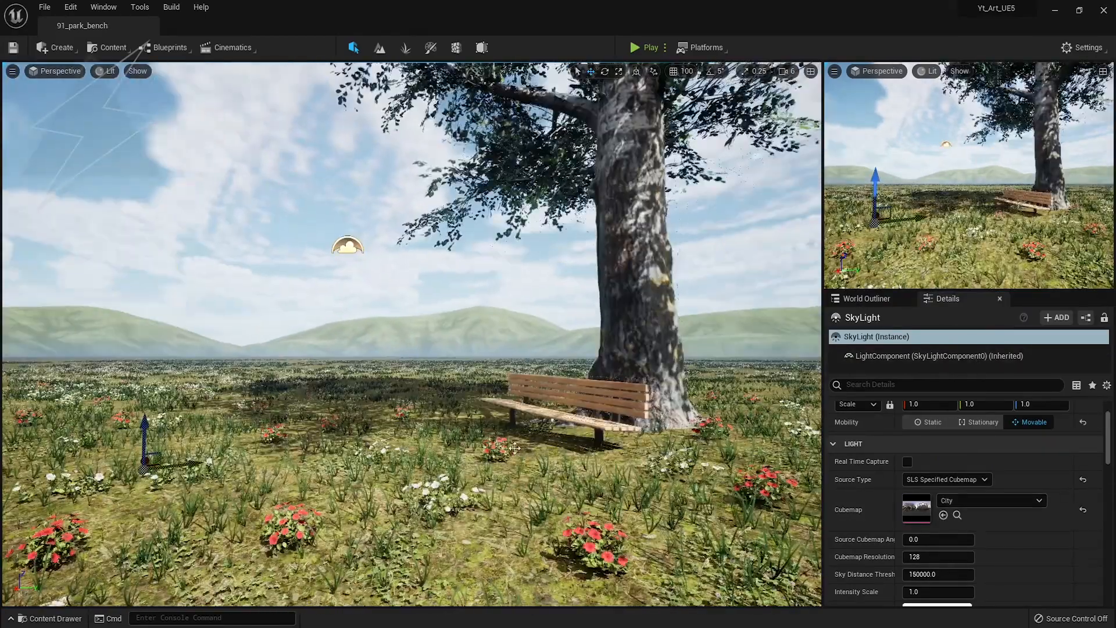
Reset the ExponentialHeightFog's fog height falloff to 0.2 and its fog density to 0.02
click(866, 298)
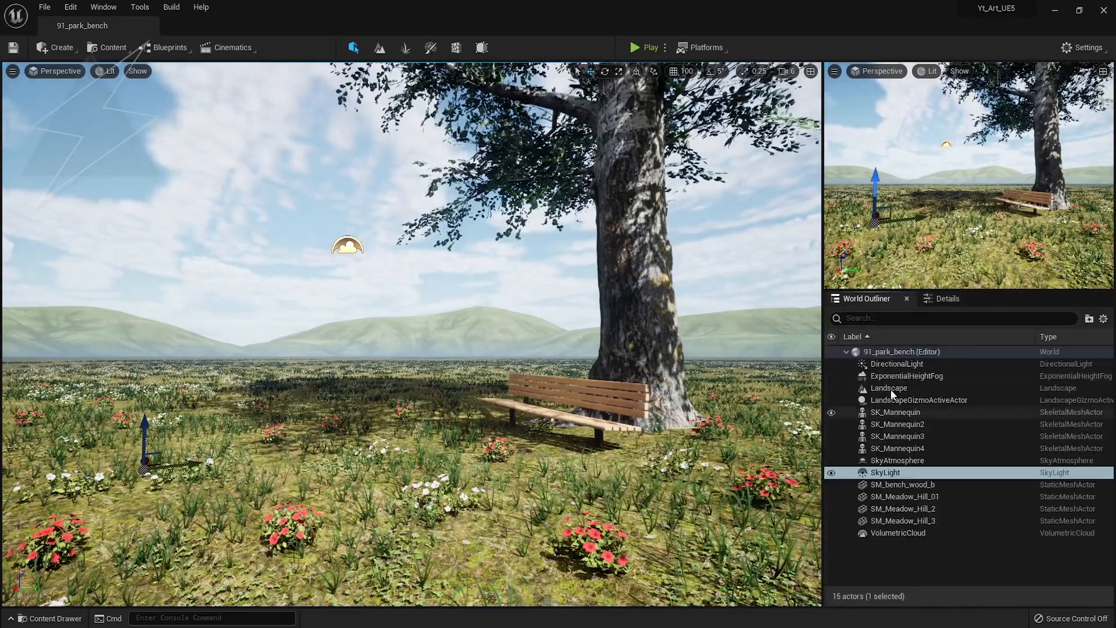
click(898, 375)
click(944, 298)
mouse_move(945, 466)
mouse_down()
mouse_move(905, 466)
mouse_move(973, 466)
mouse_move(947, 480)
mouse_up()
click(1083, 478)
click(1083, 462)
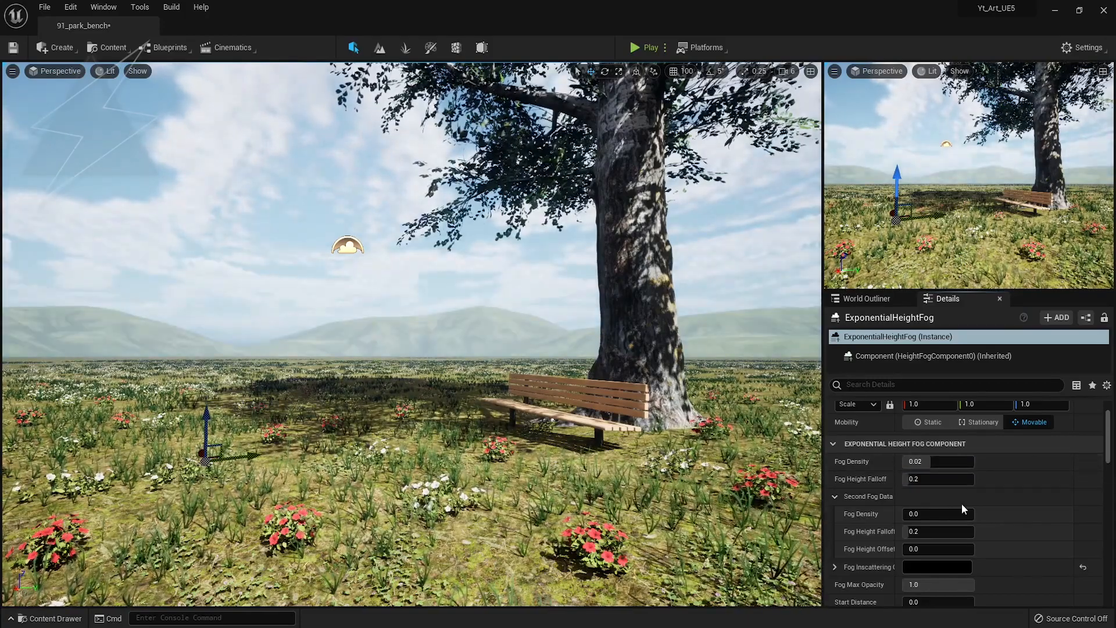
Raise the ExponentialHeightFog to a Z location of 1804 and clear the selection
scroll(902, 486, up, 3)
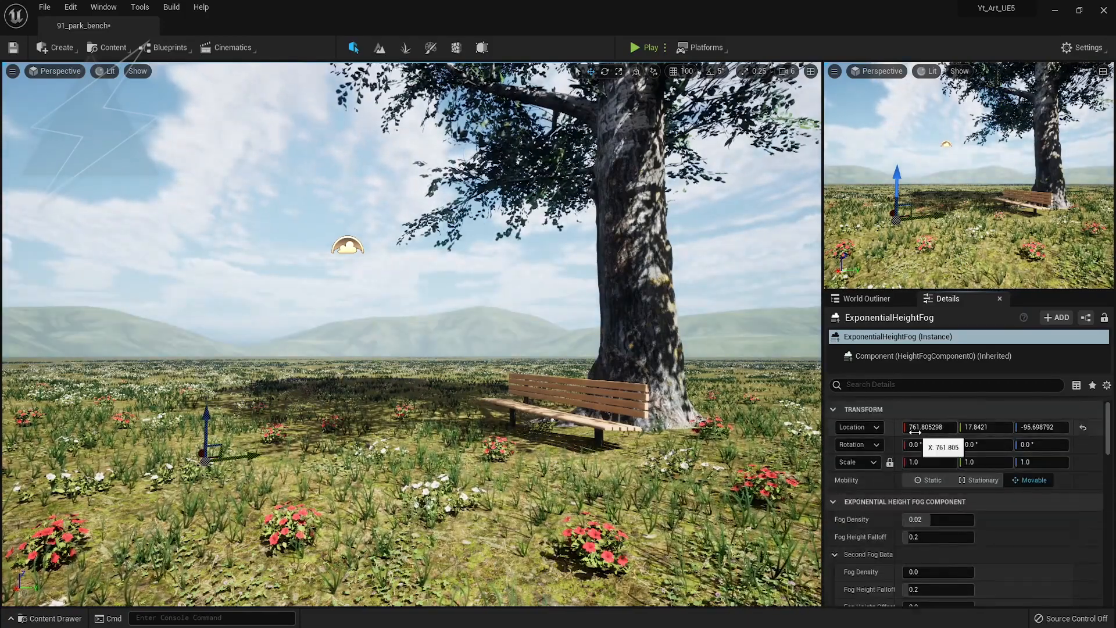
click(1035, 427)
text(-30)
key(Return)
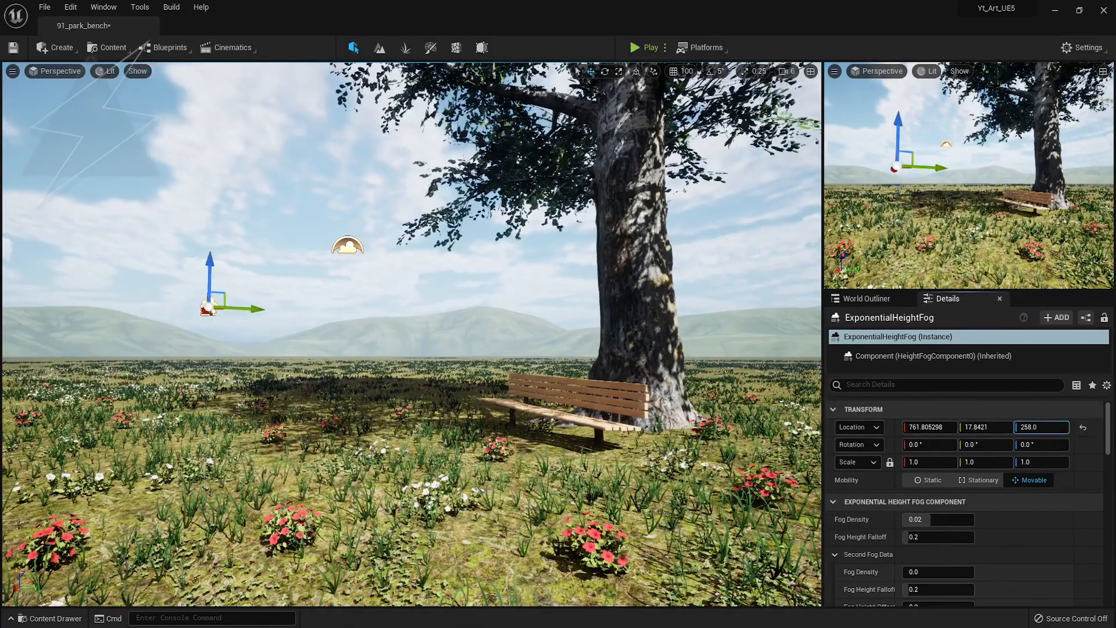
drag(1036, 427, 1067, 427)
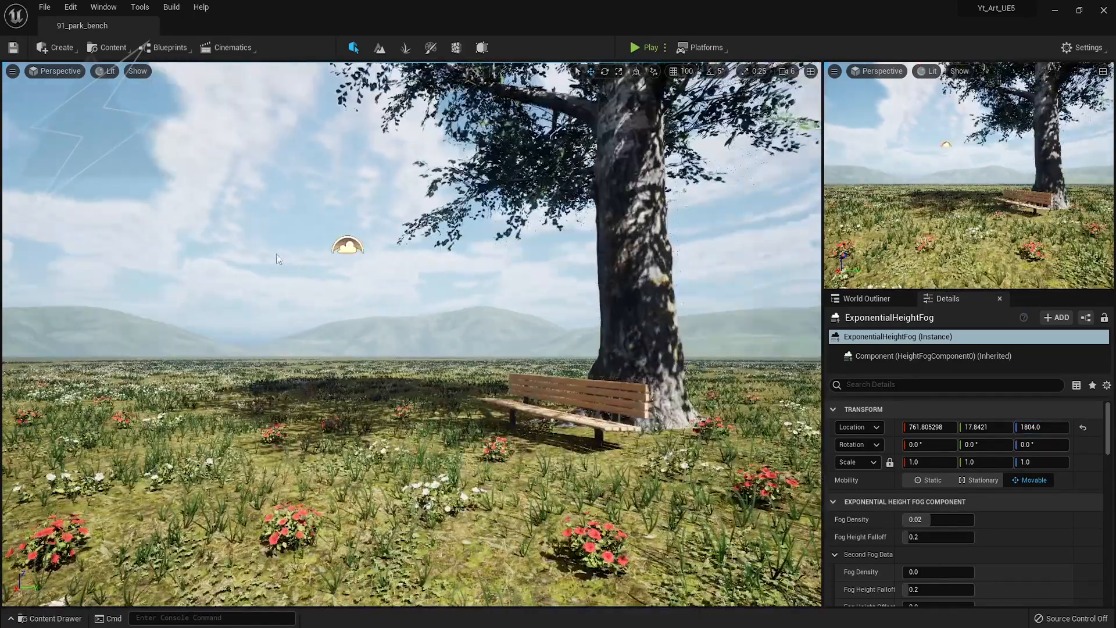
click(309, 250)
click(347, 246)
click(290, 232)
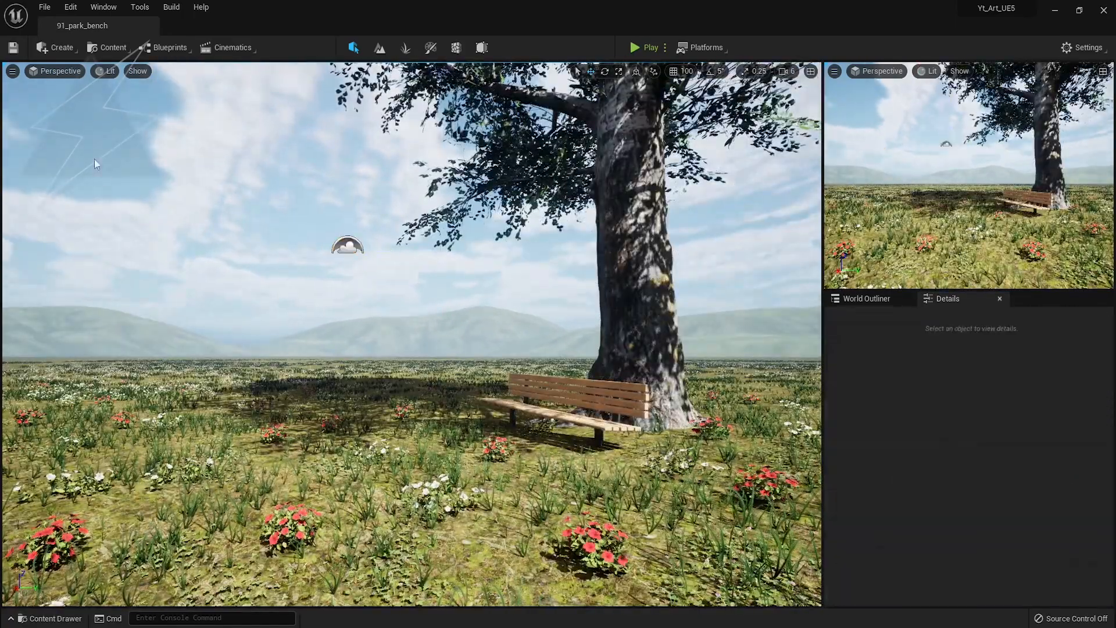
Place a PostProcessVolume on the ground beside the bench and enable its Infinite Extent (Unbound) setting
click(61, 53)
mouse_move(87, 122)
click(232, 131)
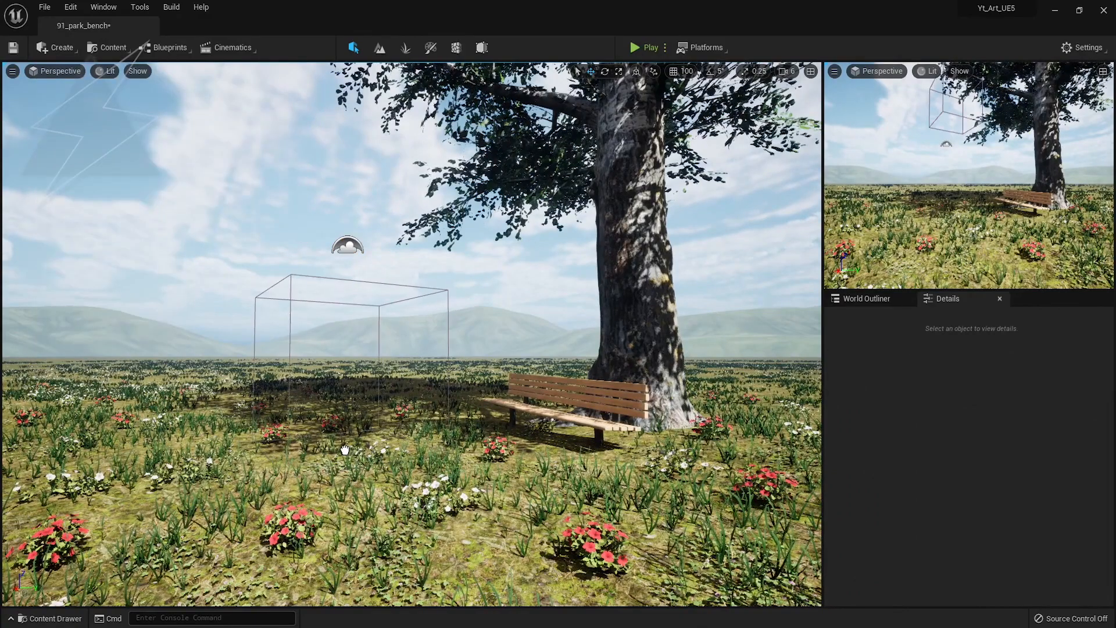
click(930, 385)
text(inf)
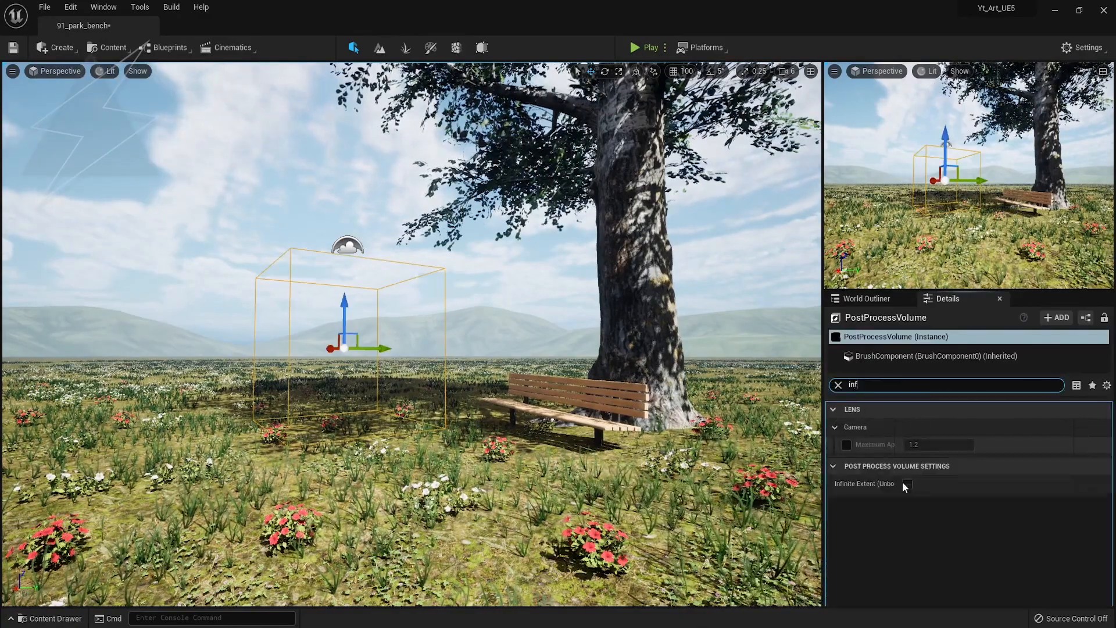
click(907, 484)
click(837, 385)
Override the post process volume's bloom intensity and set it to 0
scroll(913, 473, down, 10)
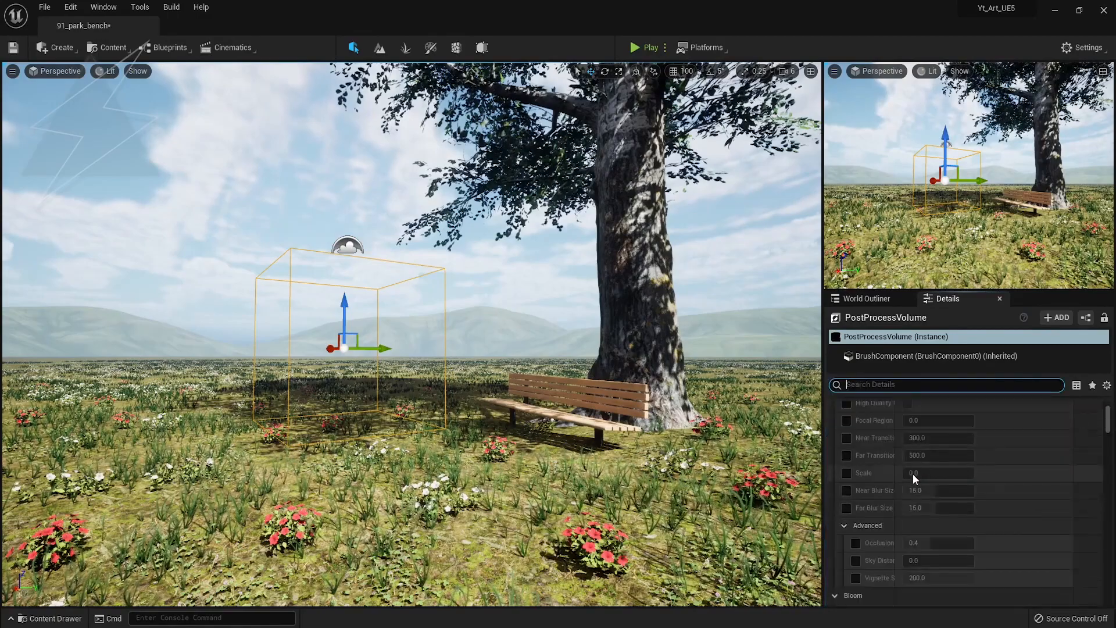
click(846, 456)
click(924, 458)
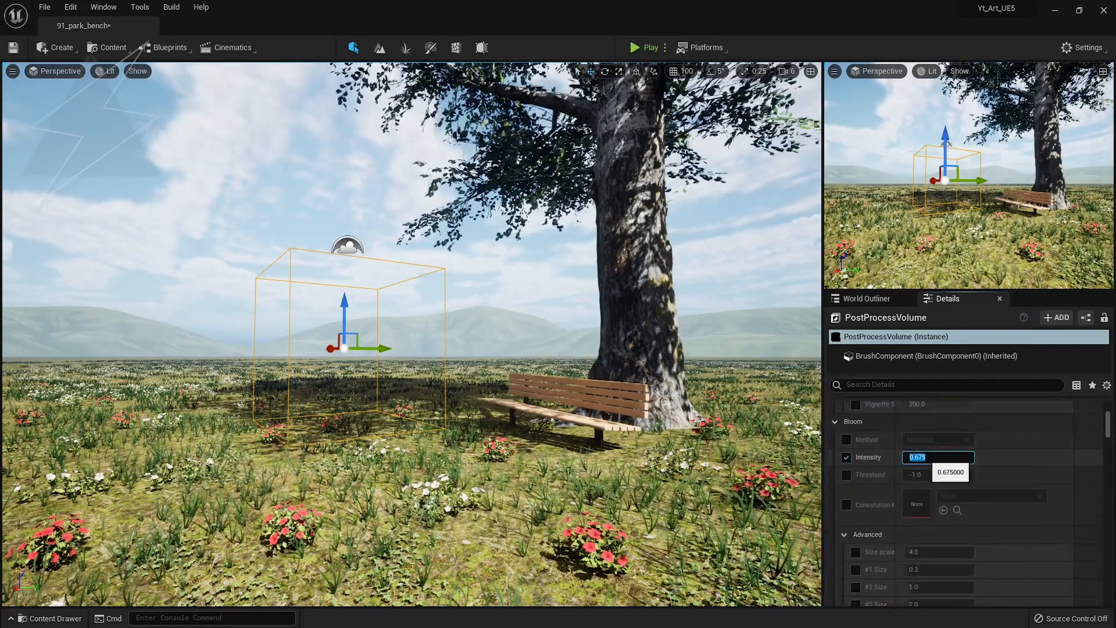
text(0)
key(Return)
Override the exposure's minimum and maximum brightness in the post process volume, with the minimum set to 1.0
scroll(877, 465, down, 3)
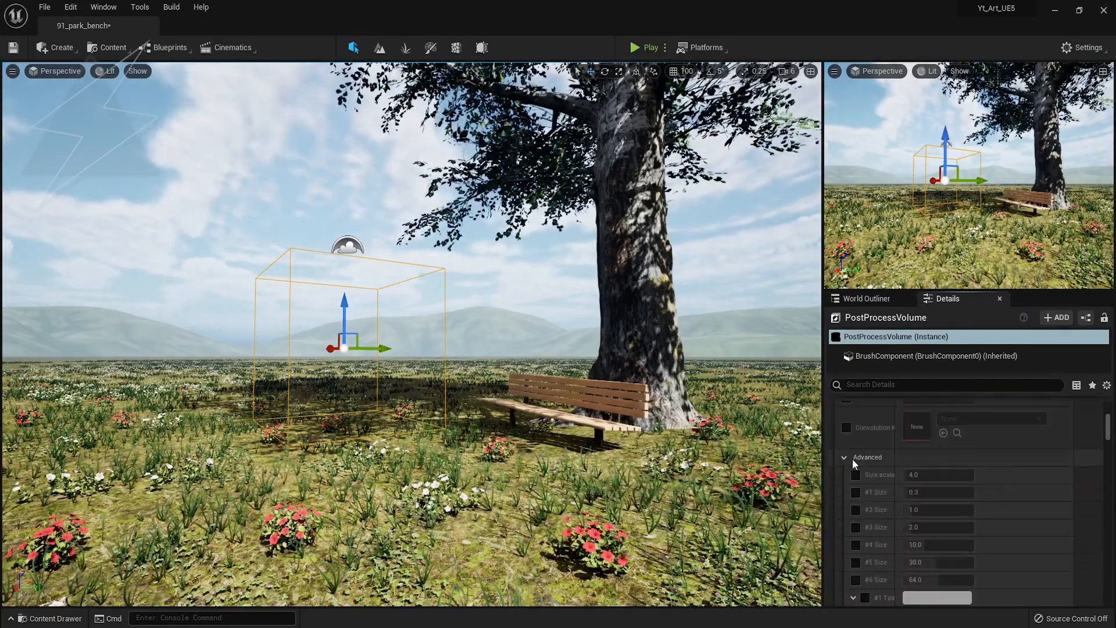
click(859, 459)
scroll(905, 485, down, 5)
click(847, 494)
click(846, 512)
click(916, 495)
text(1)
key(Tab)
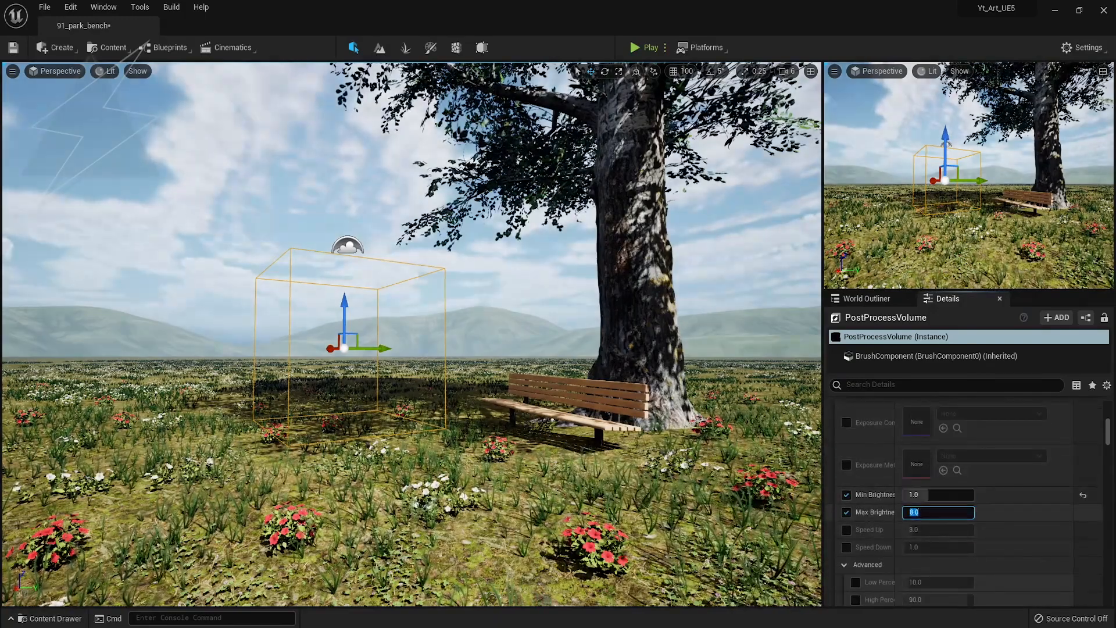
key(Return)
Override the post process vignette intensity, test it at 1.0, and reduce it to a subtler amount
scroll(886, 506, down, 10)
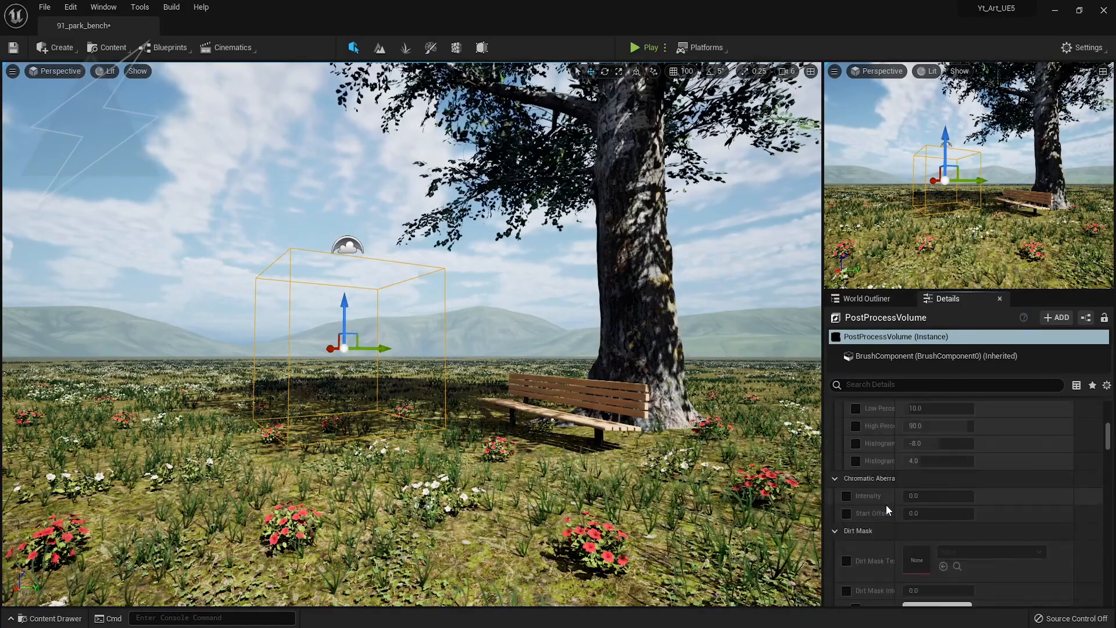
scroll(886, 505, down, 5)
scroll(919, 484, down, 3)
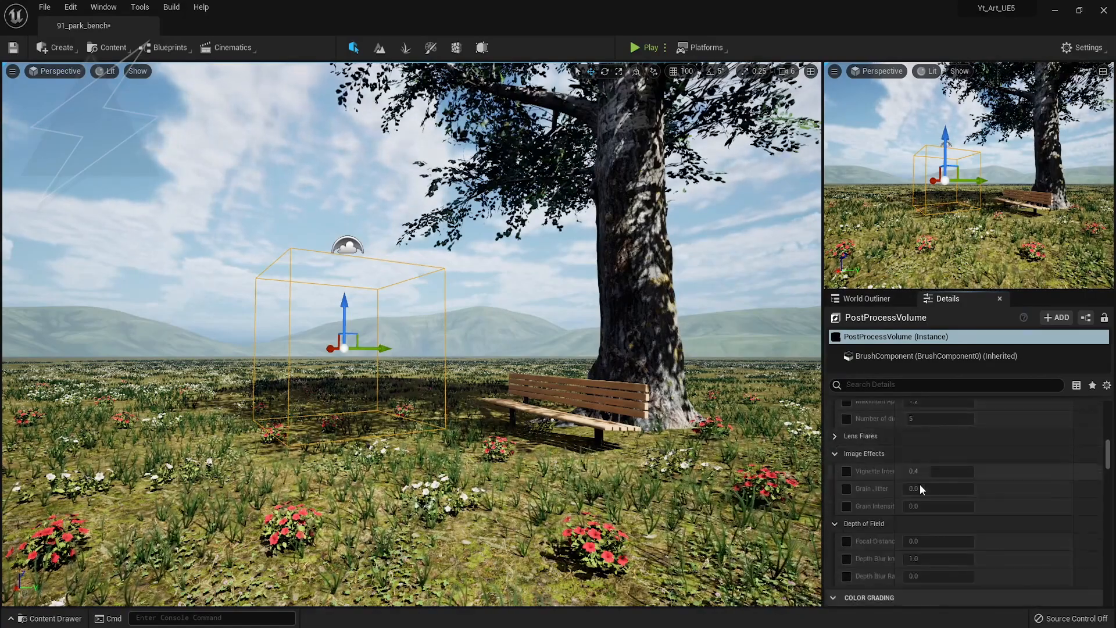
click(846, 433)
click(937, 432)
text(1)
key(Return)
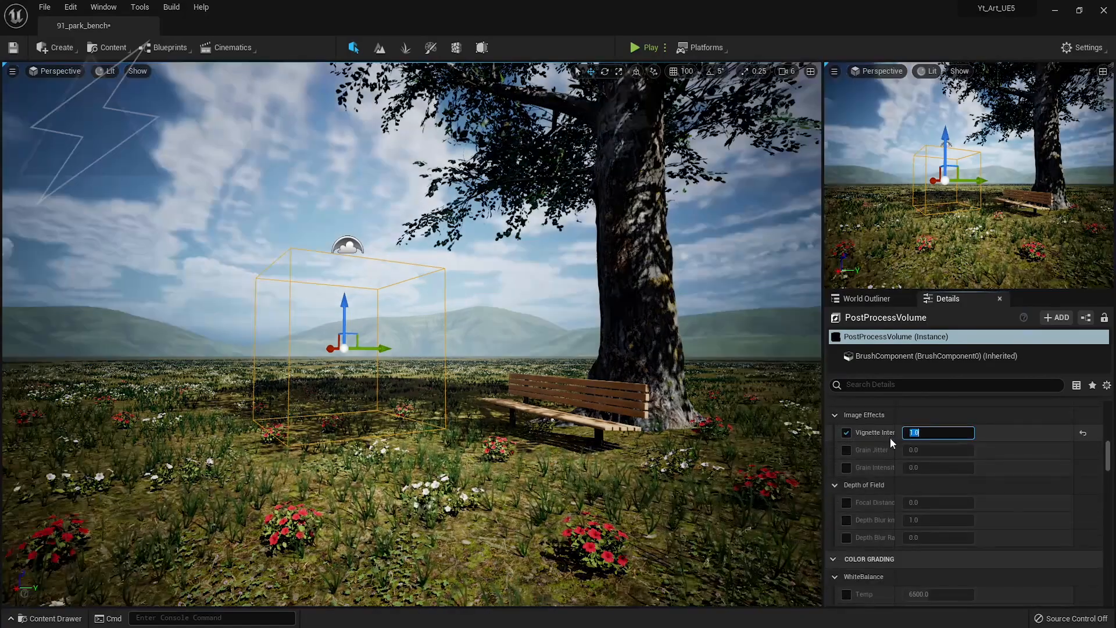
drag(967, 437, 922, 437)
Override the global color grading saturation and contrast, setting both to 1.1
scroll(916, 466, down, 5)
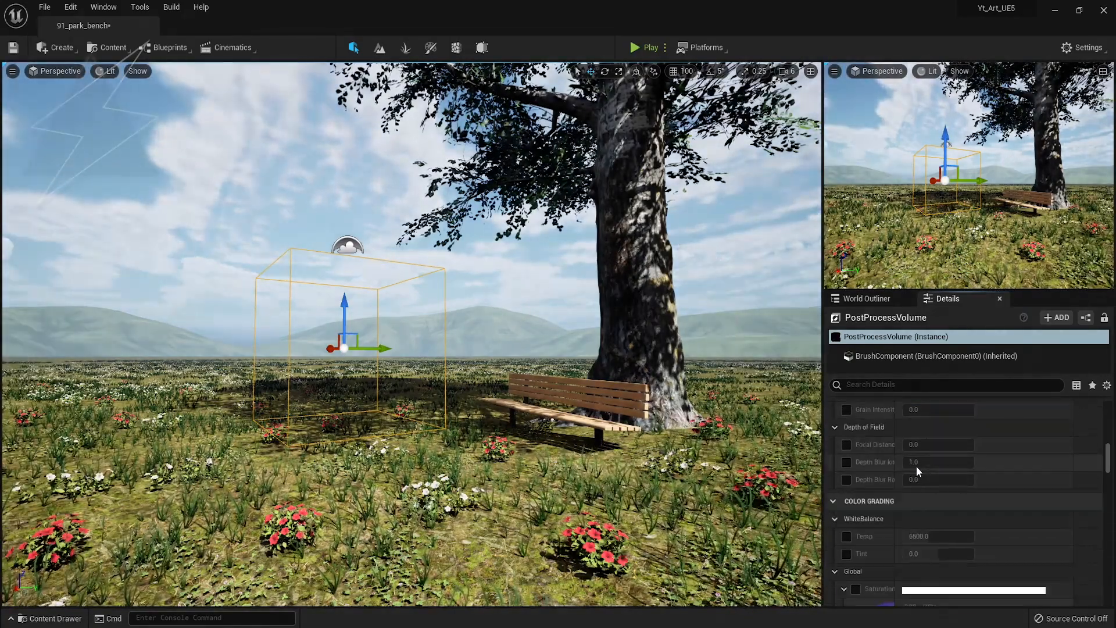
click(857, 435)
click(871, 526)
text(1.1)
key(Return)
click(856, 541)
scroll(878, 573, down, 2)
text(1.1)
key(Return)
Shift the global contrast color wheel toward green, about R 1.017, G 1.1, B 0.915, and tint the saturation wheel slightly the same way
drag(891, 531, 892, 548)
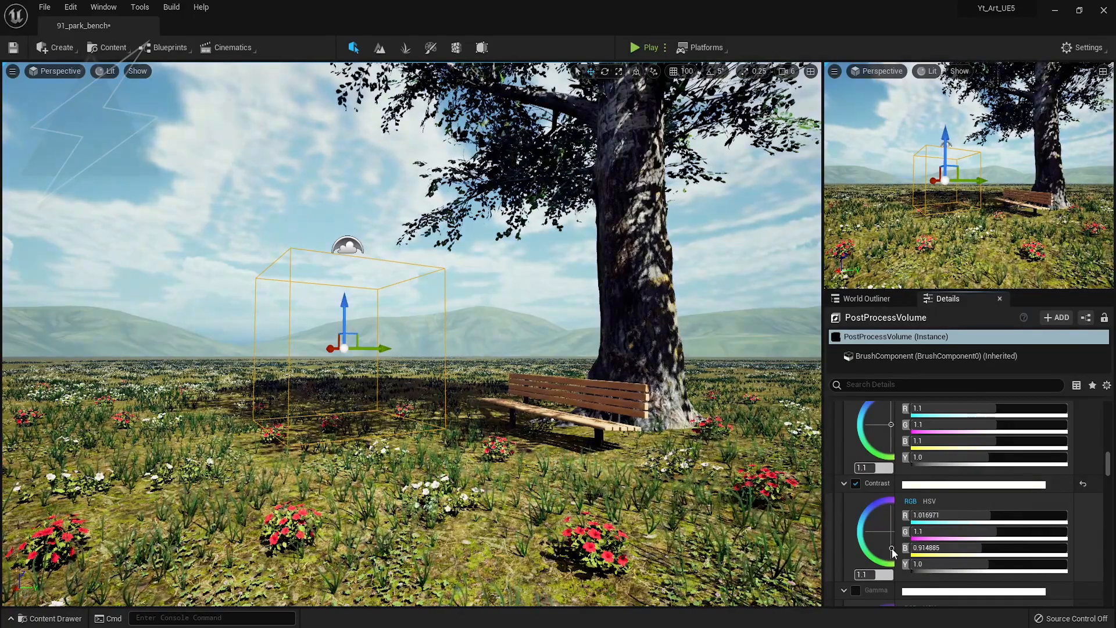
scroll(891, 444, up, 1)
drag(891, 444, 894, 458)
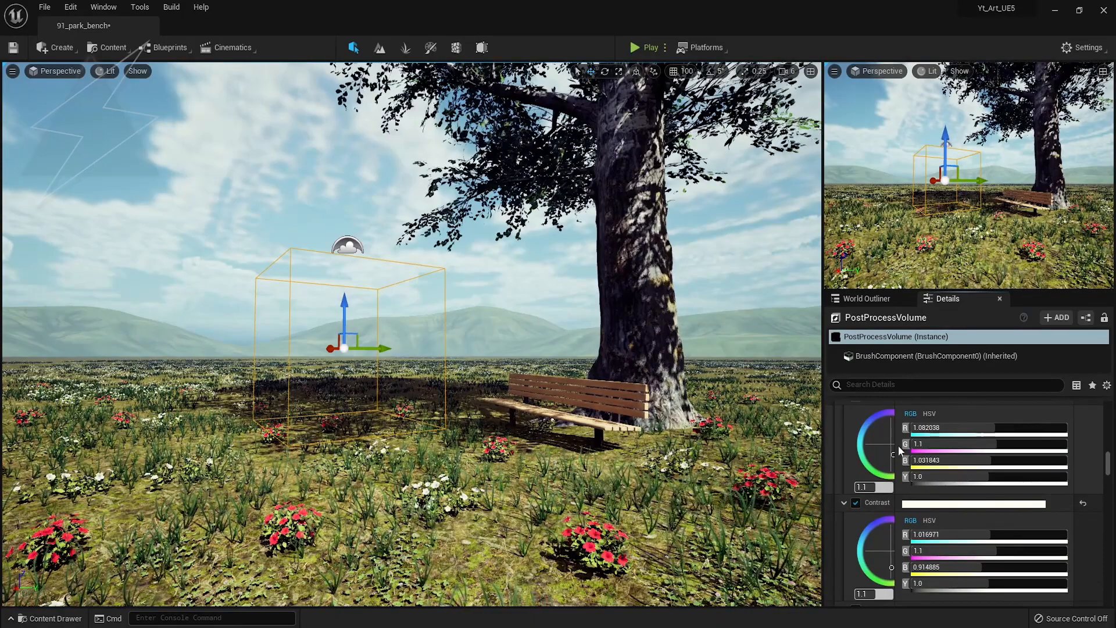
Reset the global saturation's color shift and enter 1.1 as its overall value
scroll(948, 458, up, 2)
click(1082, 436)
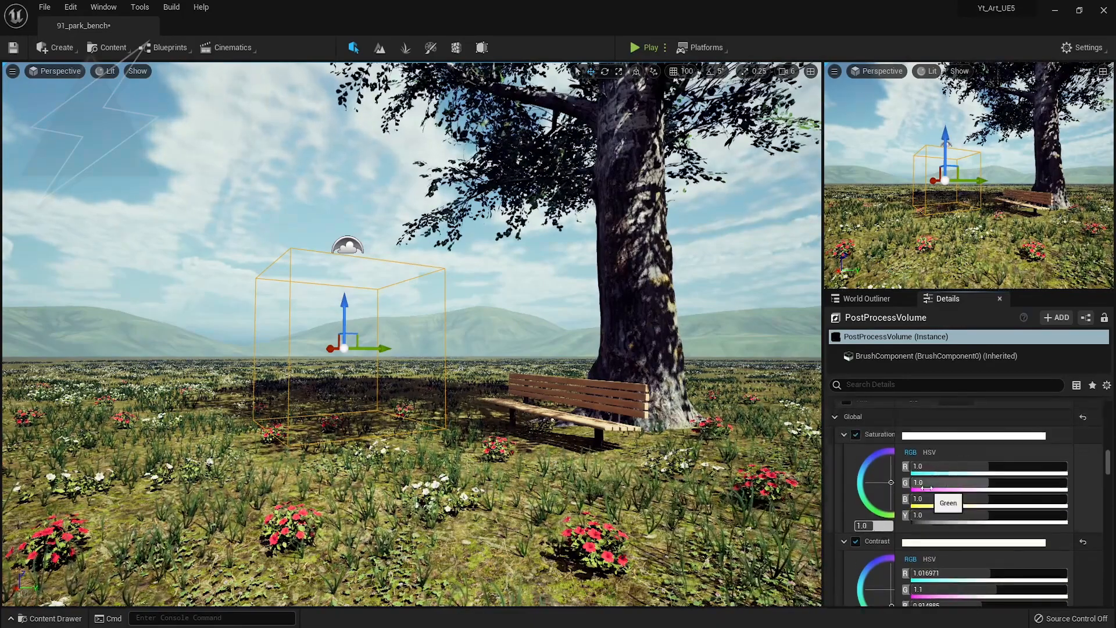
click(872, 525)
text(1.1)
key(Return)
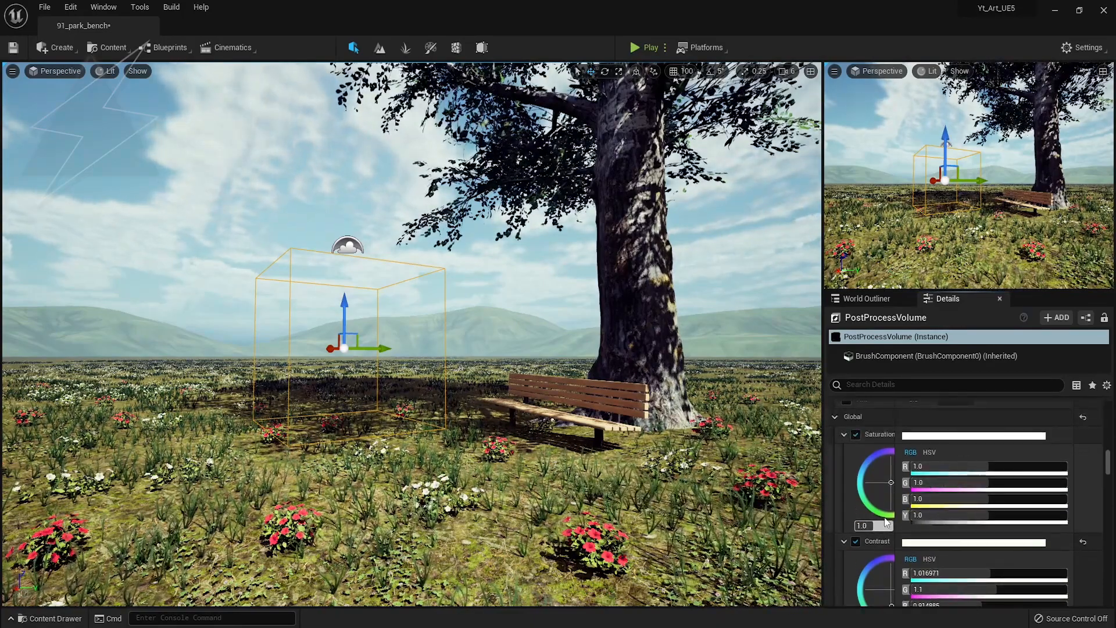
Override the midtones saturation with 1.1 and shift its color wheel toward blue, about R 0.822, G 0.945, B 1.1
scroll(851, 503, down, 5)
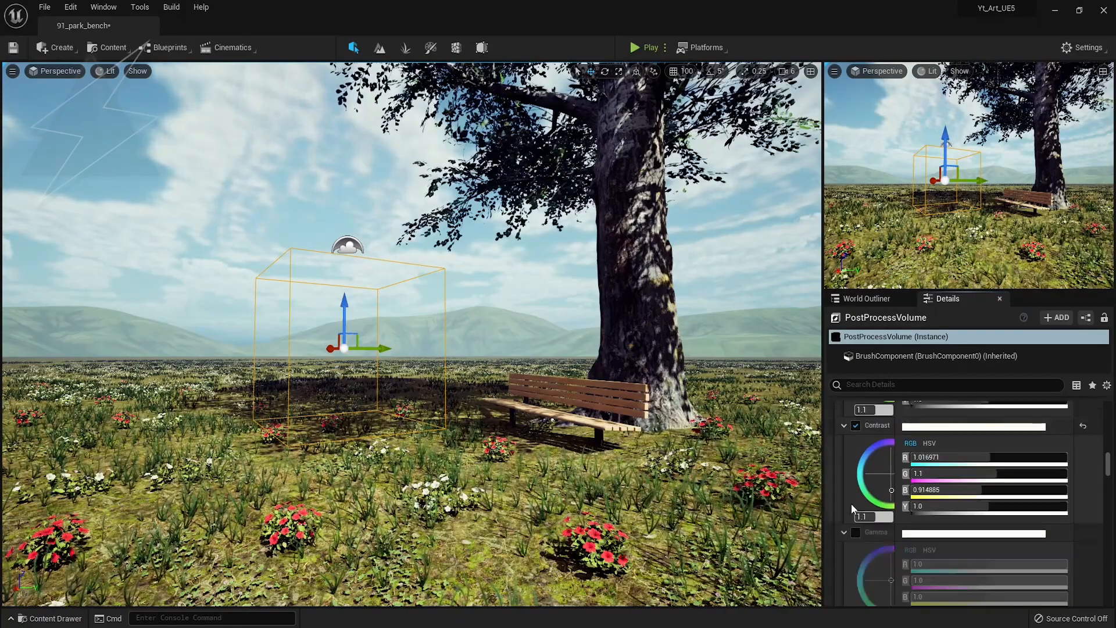
scroll(851, 503, down, 4)
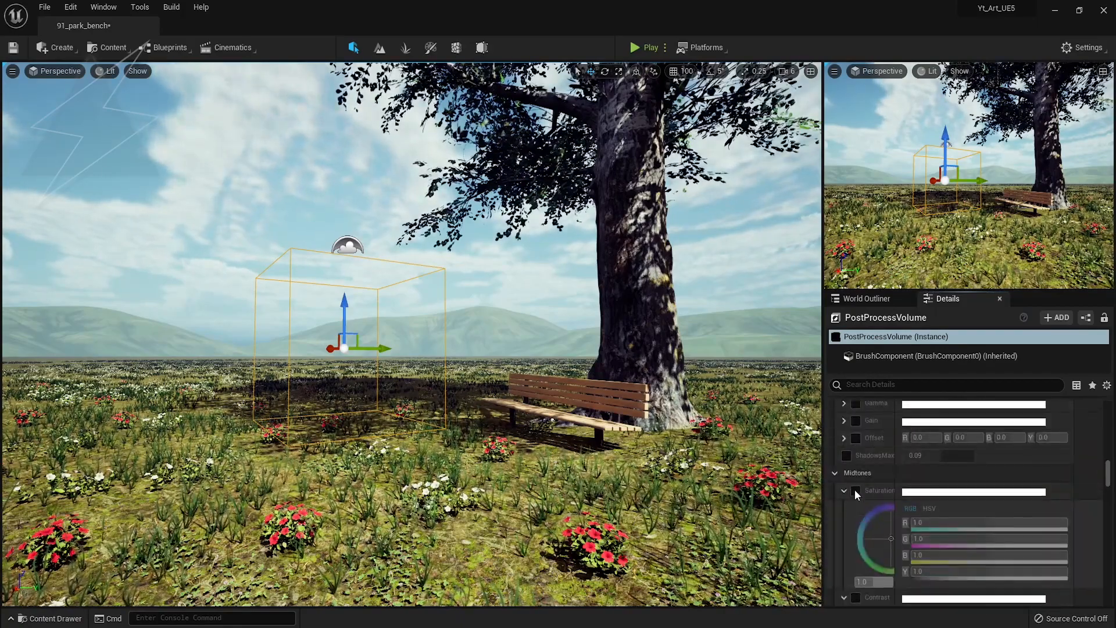
click(855, 491)
scroll(856, 494, down, 3)
click(873, 525)
text(1.1)
key(Return)
drag(889, 481, 874, 469)
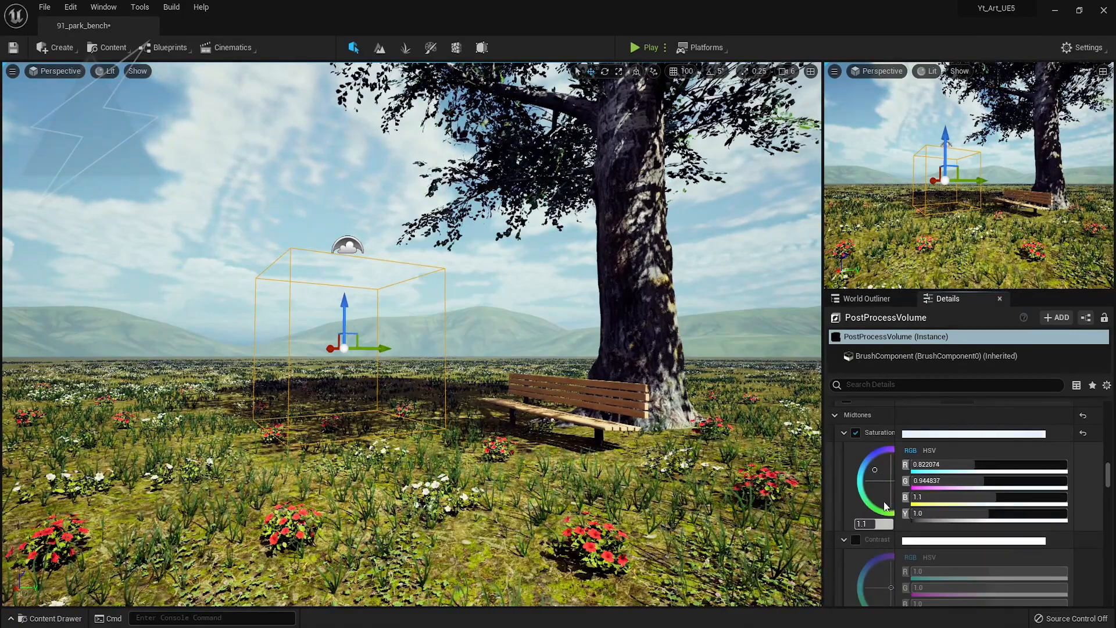
Try overriding the midtones contrast with 1.1 and shifting its color wheel slightly toward cyan-blue
click(855, 540)
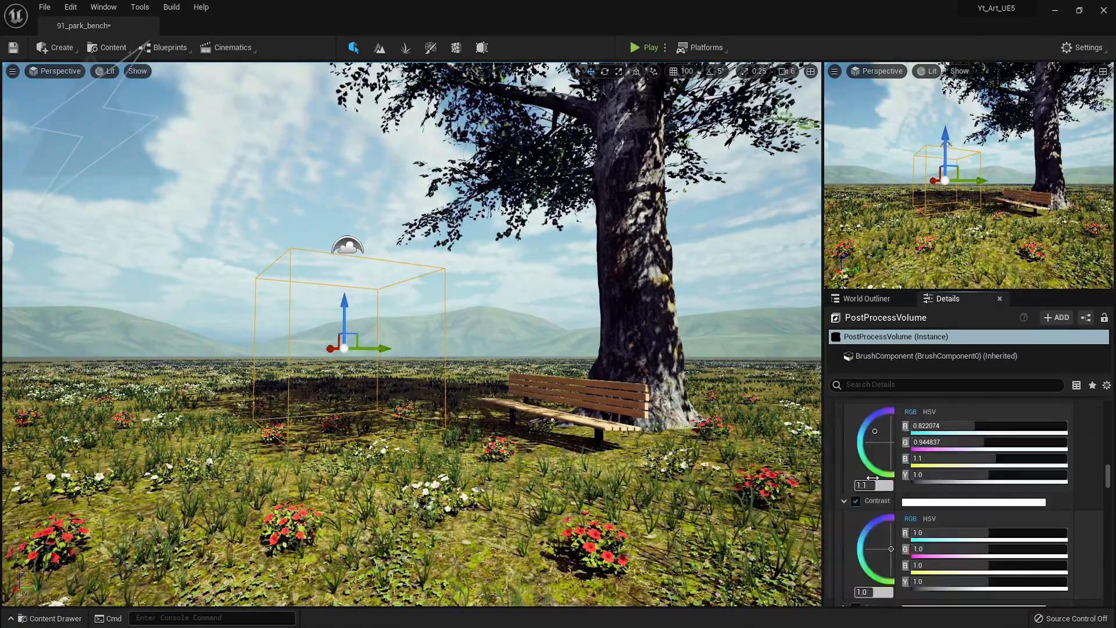
scroll(875, 558, down, 2)
click(877, 572)
text(1.1)
key(Return)
mouse_move(891, 529)
mouse_down()
mouse_move(877, 522)
mouse_move(892, 536)
mouse_move(873, 539)
mouse_move(878, 526)
mouse_up()
Reset the midtones contrast and turn off both the midtones saturation and contrast overrides
click(1082, 482)
click(856, 482)
scroll(925, 501, up, 2)
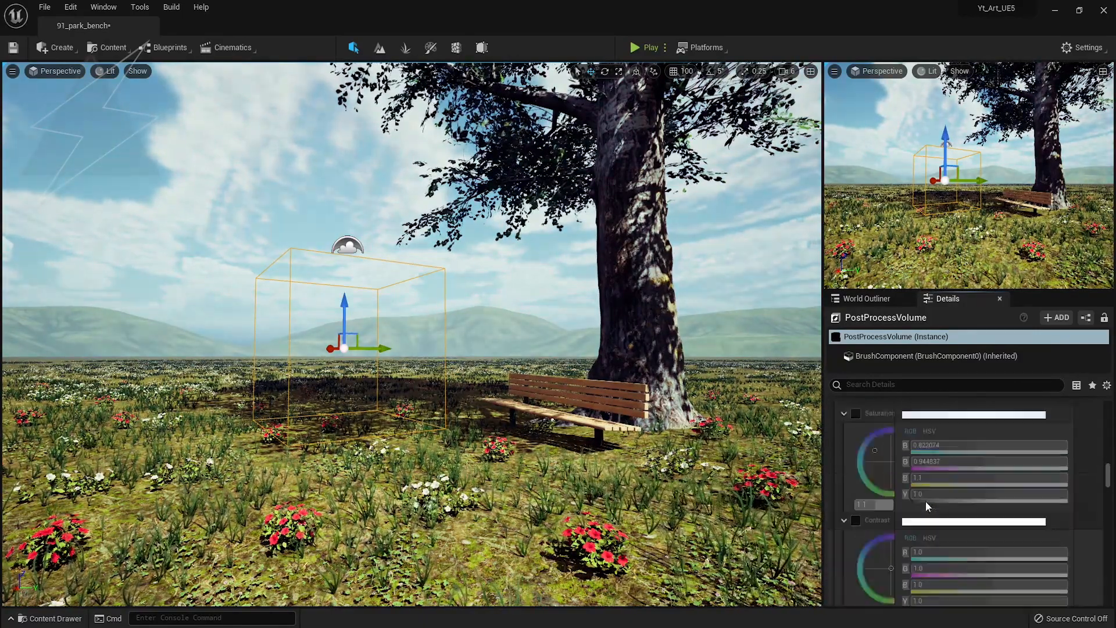
Turn off the global contrast override and toggle the global saturation override off and on to compare the look
scroll(926, 506, up, 8)
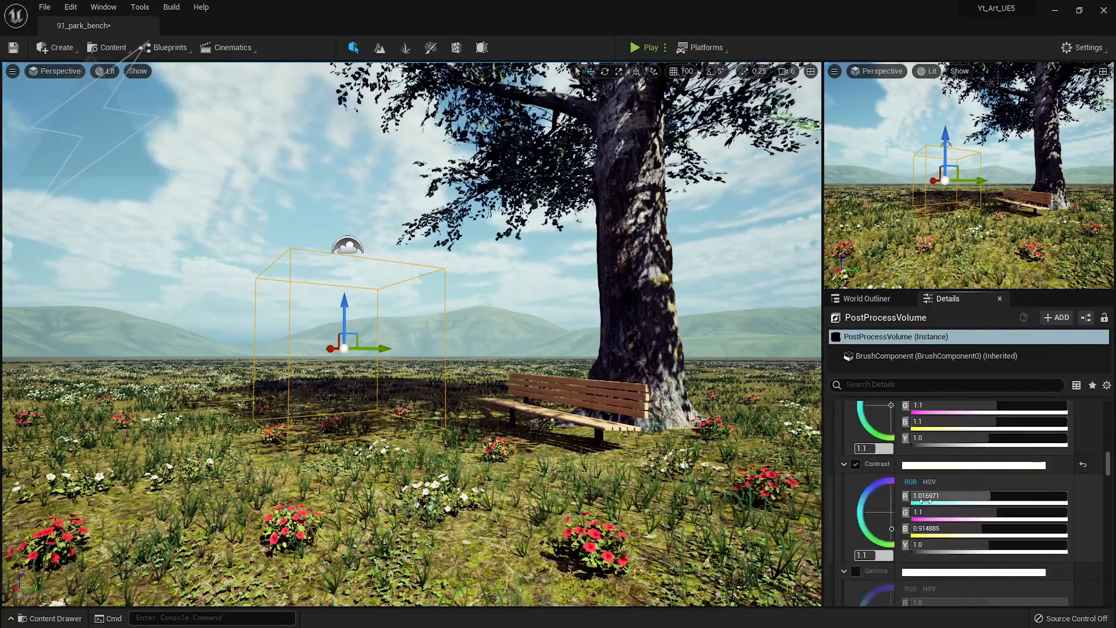
scroll(859, 465, up, 2)
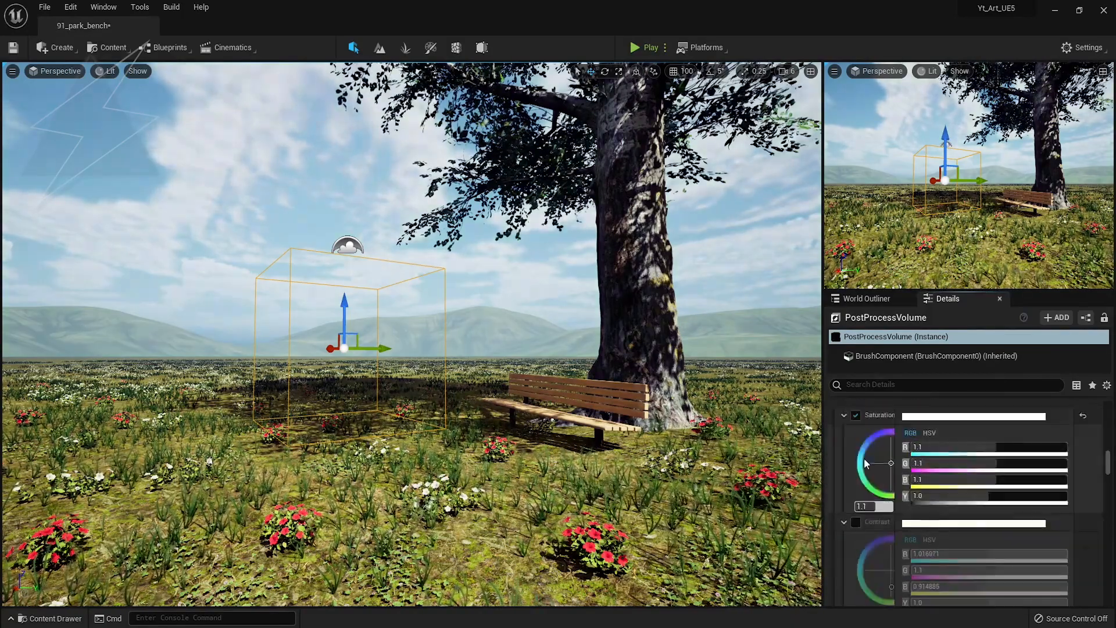
click(856, 415)
click(856, 415)
Test a blue shift on the global saturation wheel, return it to near neutral at about 1.1 per channel, and save the level
drag(890, 463, 873, 448)
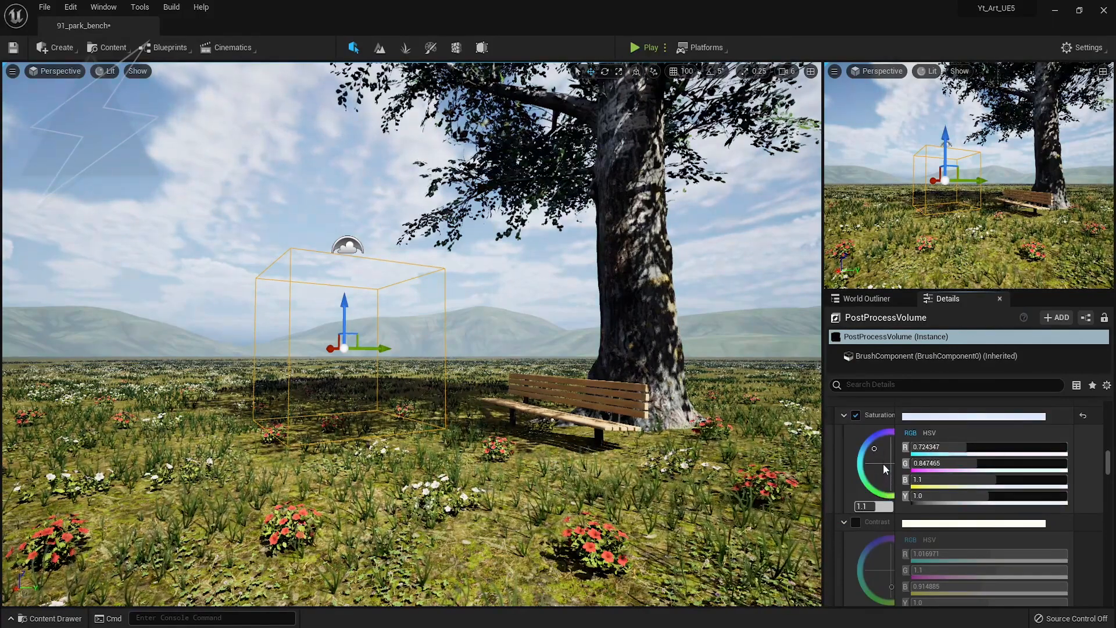
click(890, 466)
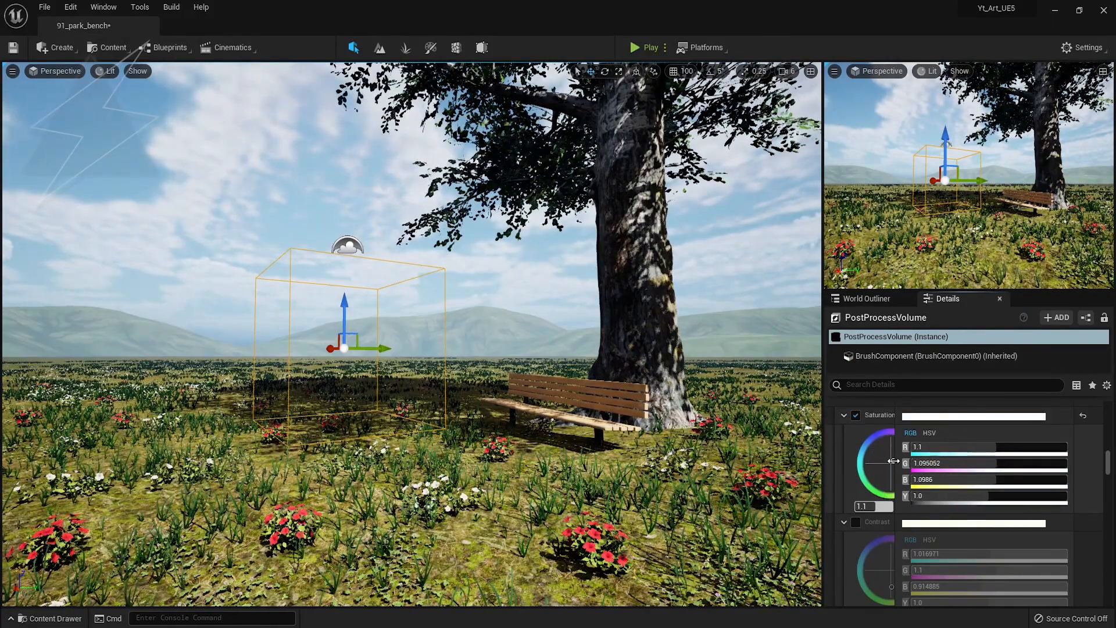
drag(891, 465, 891, 465)
right_drag(524, 385, 520, 382)
key(ctrl+s)
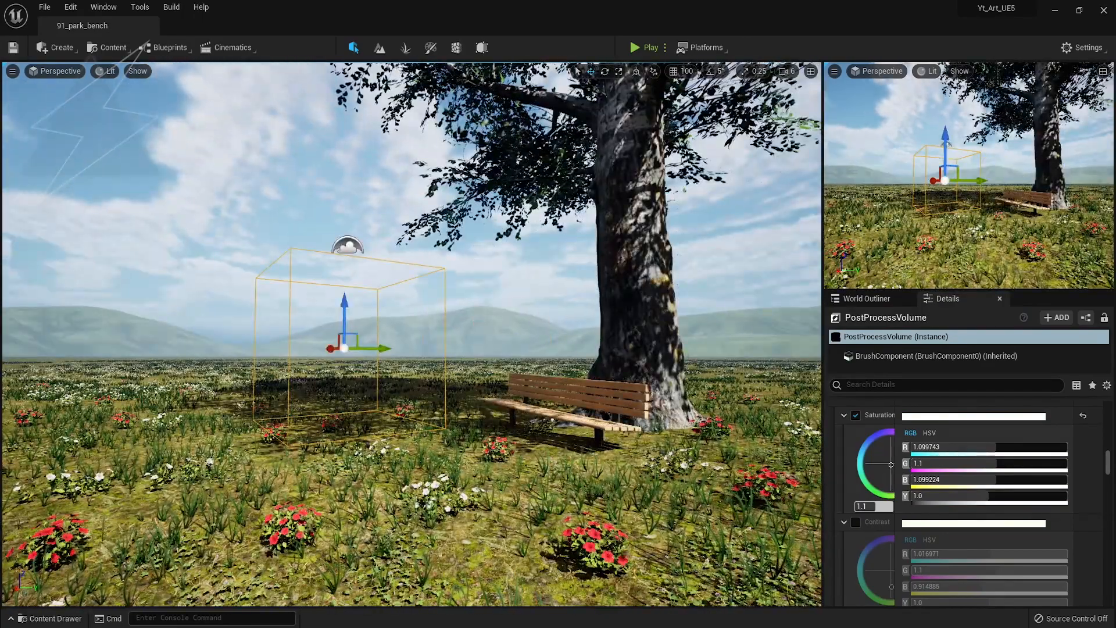
Select the DirectionalLight and swing the sun's direction so it lights the tree trunk and bench from the front
scroll(1059, 469, down, 5)
click(867, 299)
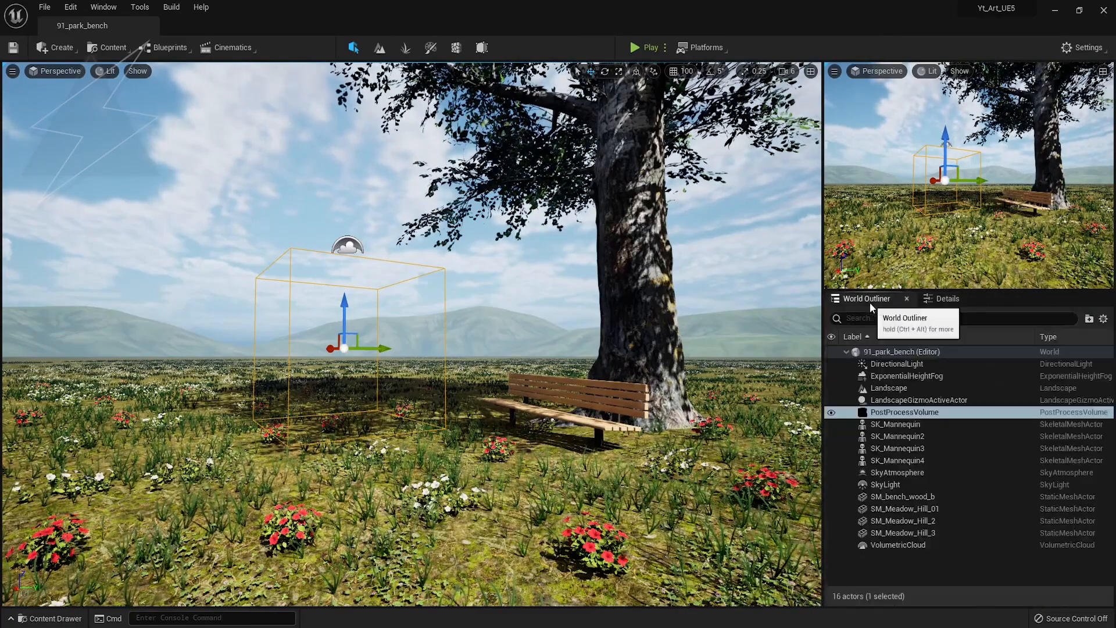
click(893, 367)
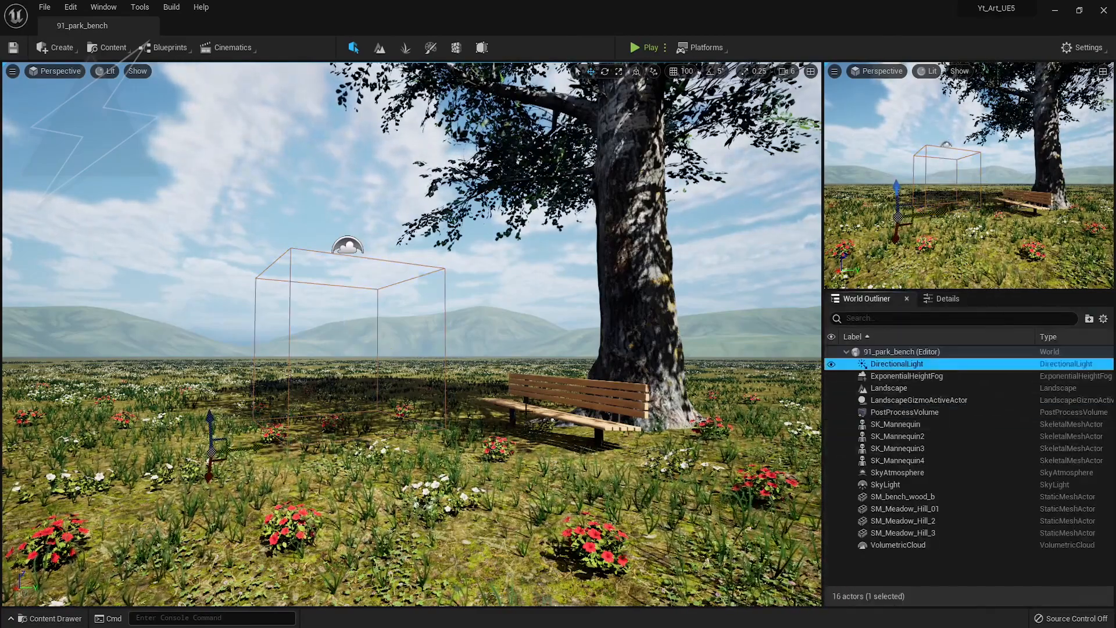
right_drag(412, 349, 409, 354)
key(ctrl+l)
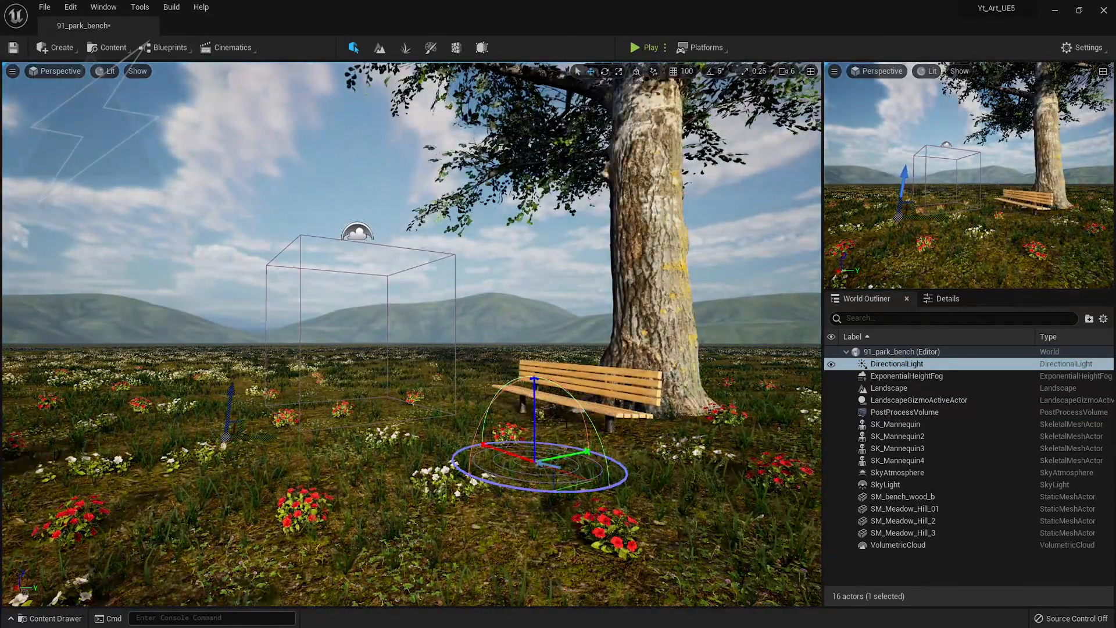
Try low warm light and backlit sunset sun angles, and bring the sun back to front-lit daylight on the tree and bench
key(ctrl+l)
key(ctrl+l)
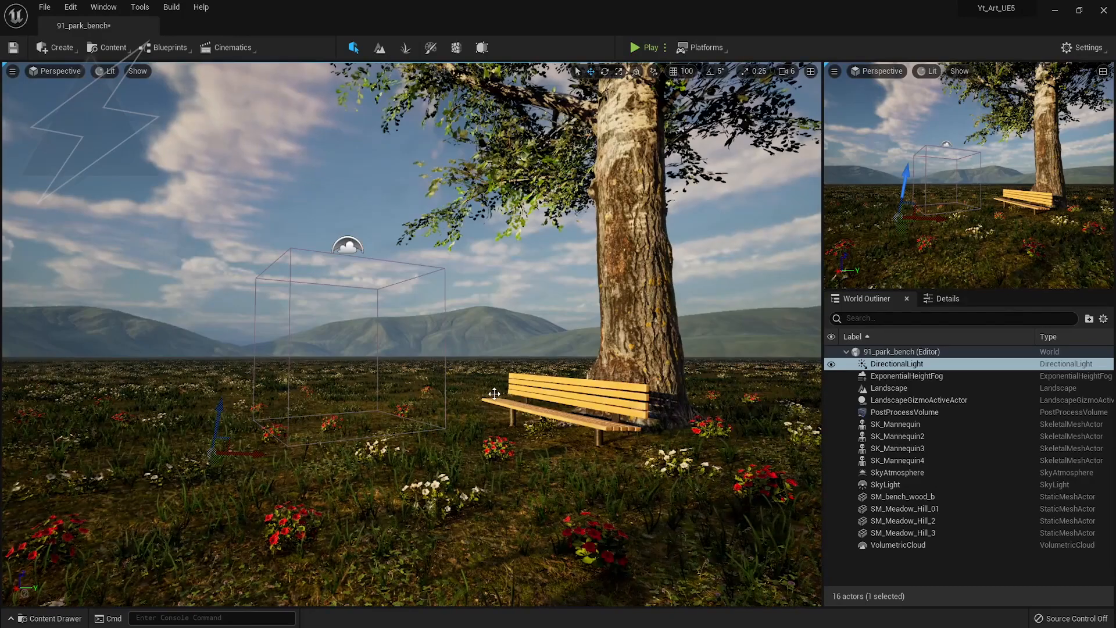
key(ctrl+l)
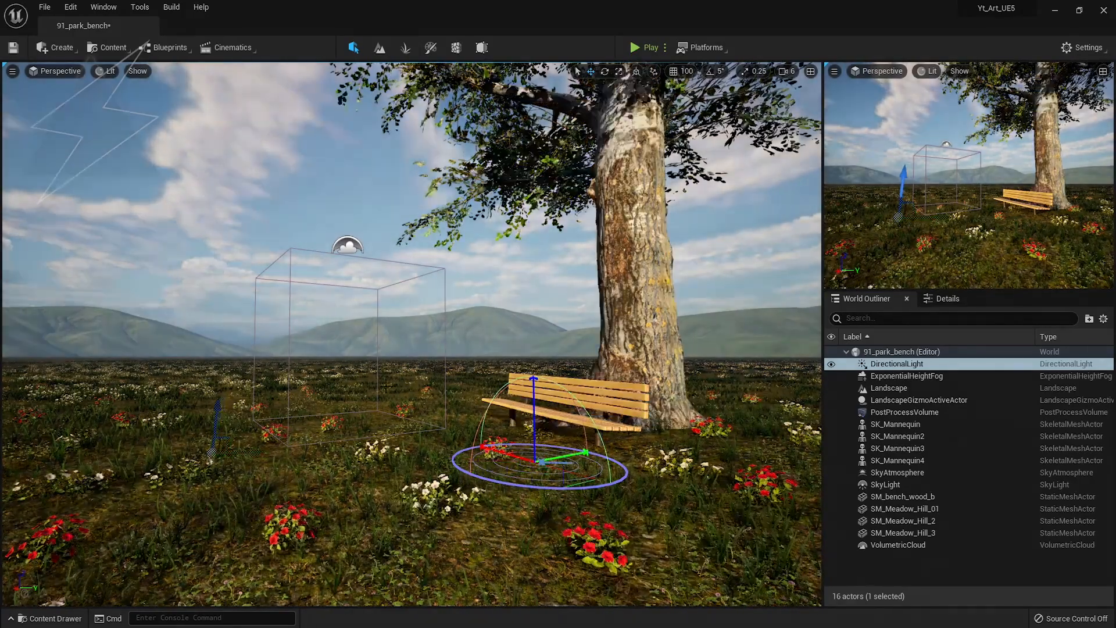
key(ctrl+l)
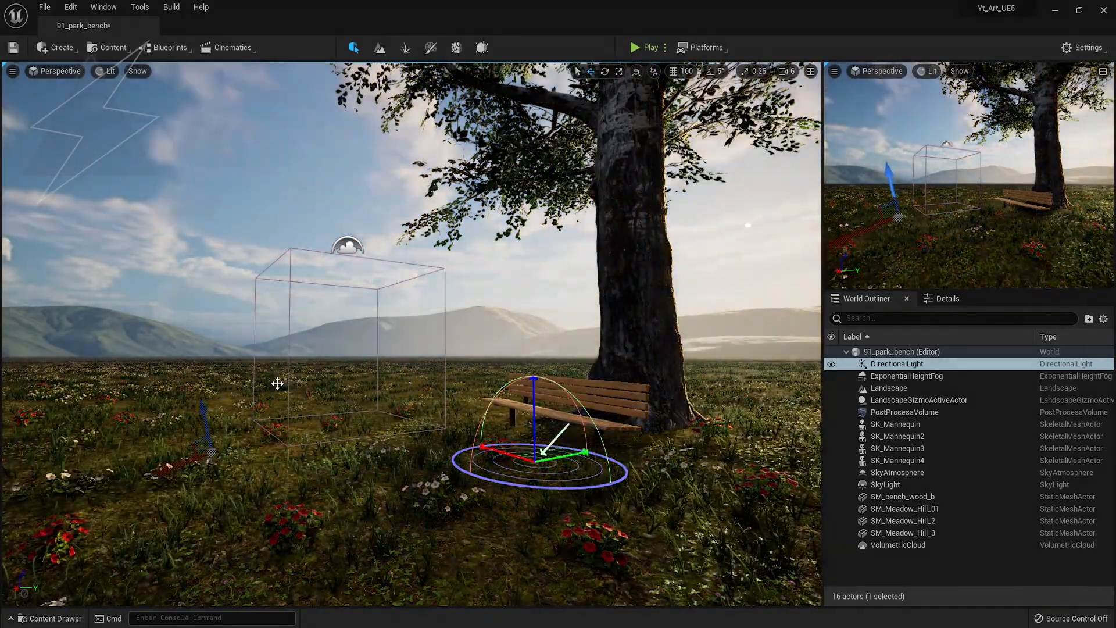
key(ctrl+l)
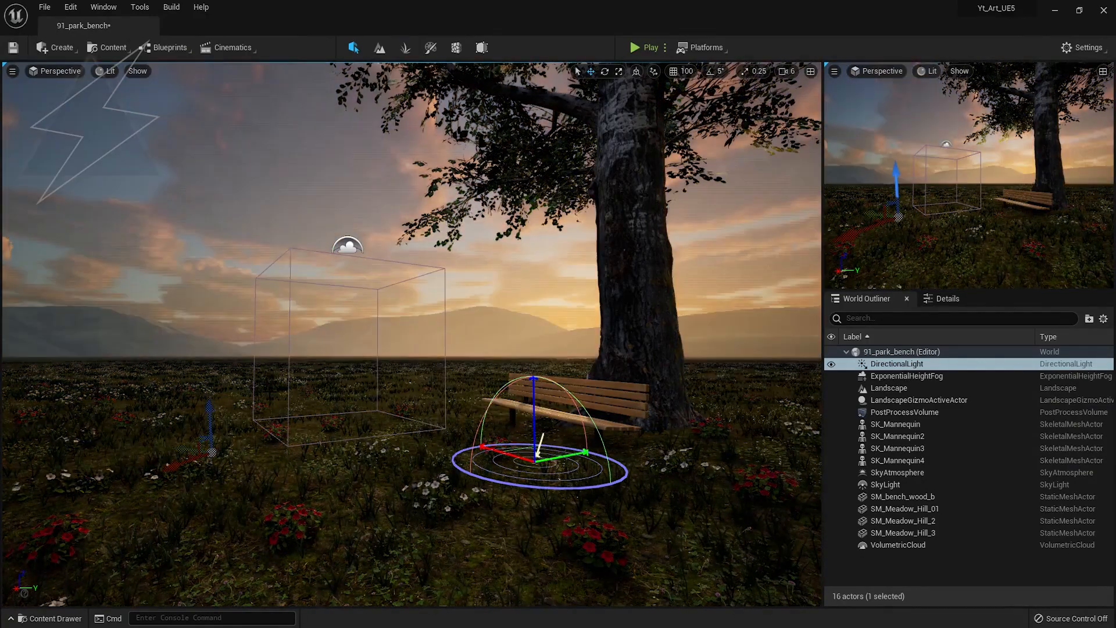
key(ctrl+l)
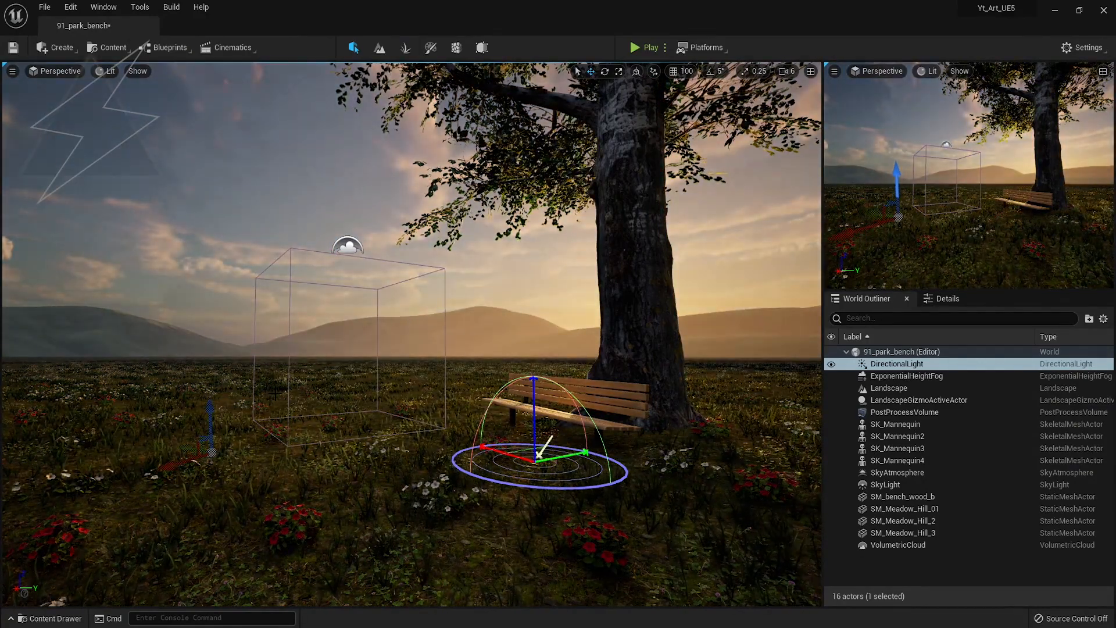
key(ctrl+l)
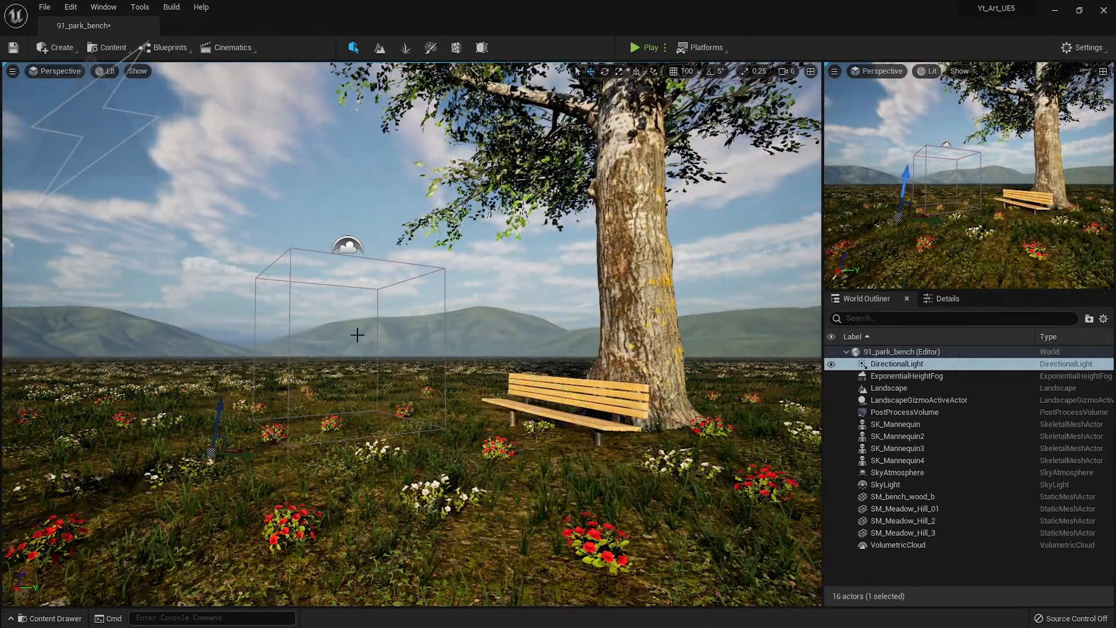
Add a fourth meadow hill to the distant skyline and begin adjusting the sun's direction again
click(405, 350)
key(f)
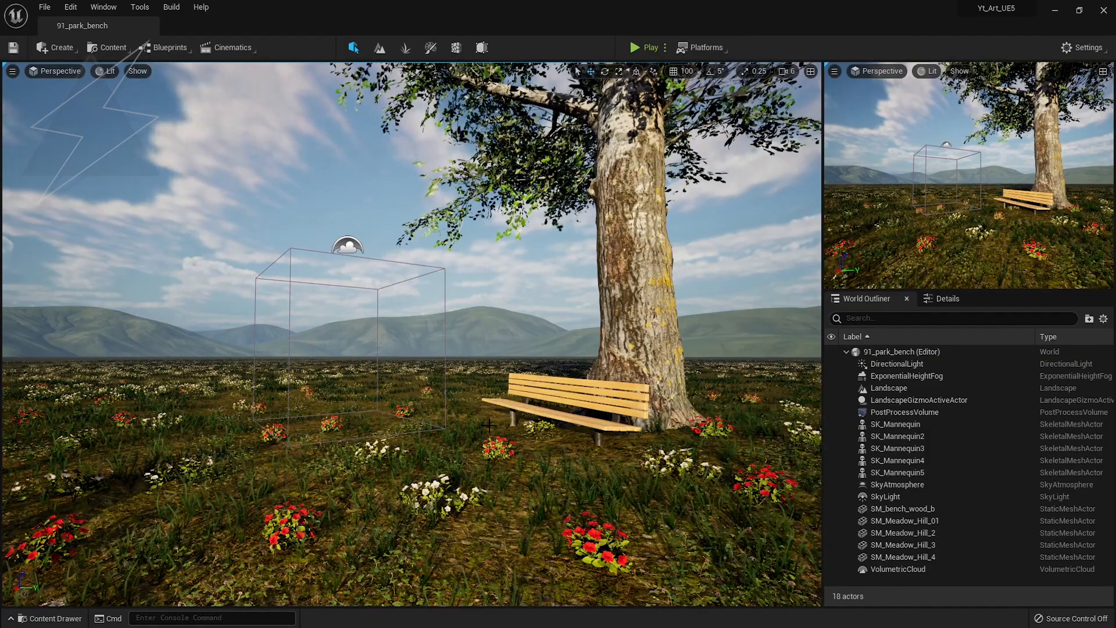
click(544, 395)
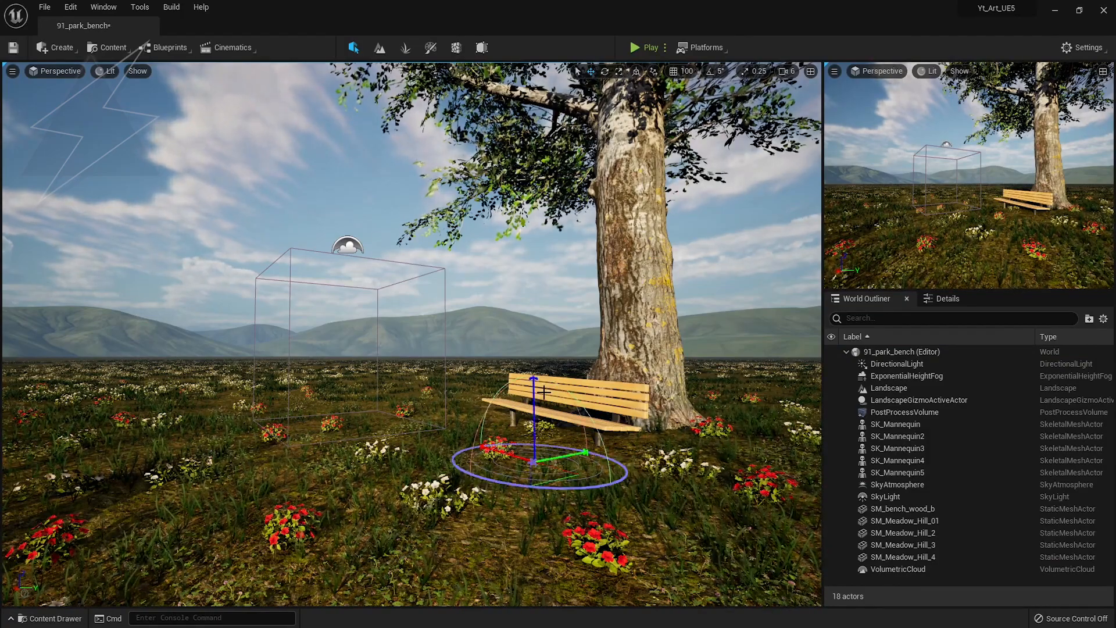